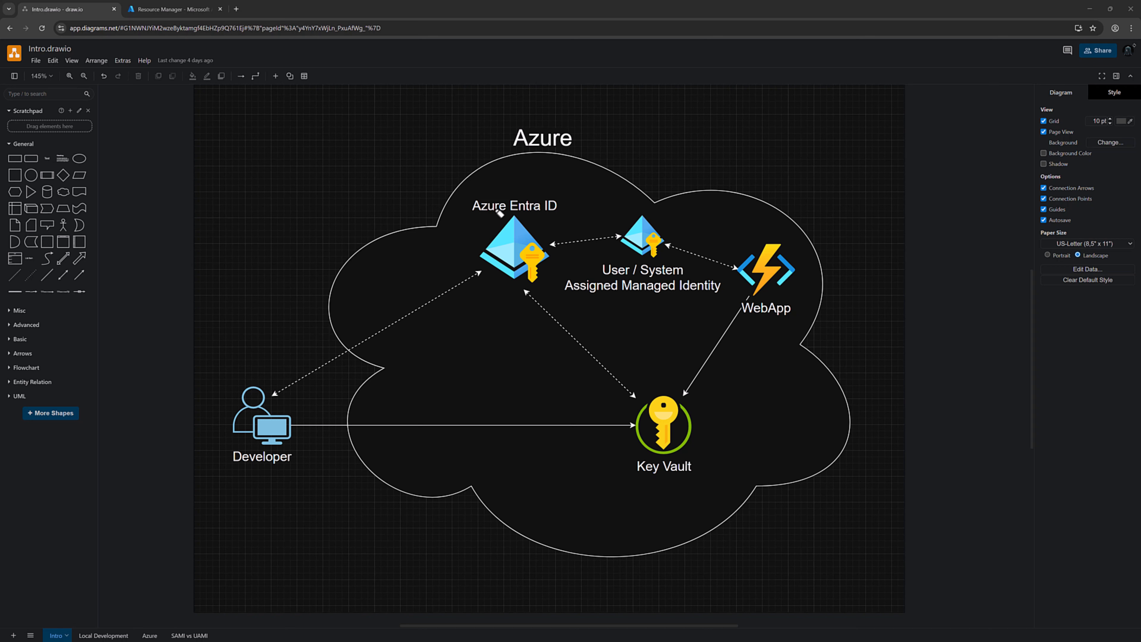
pyautogui.moveTo(336, 463)
pyautogui.mouseDown()
pyautogui.moveTo(276, 480)
pyautogui.moveTo(251, 431)
pyautogui.moveTo(272, 379)
pyautogui.moveTo(323, 464)
pyautogui.mouseUp()
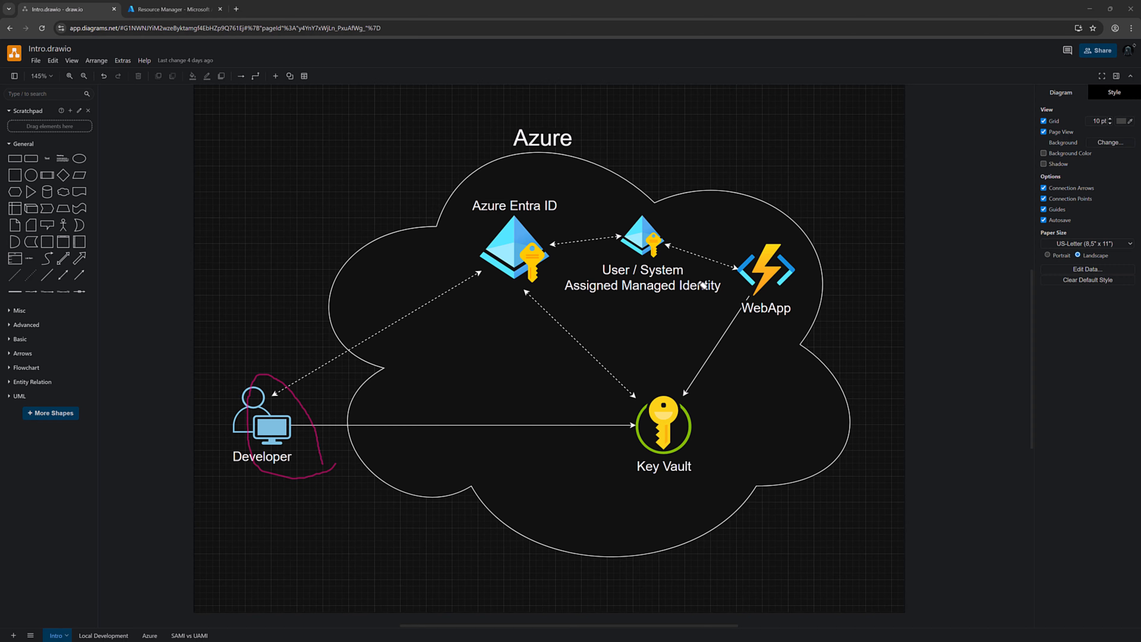
pyautogui.moveTo(815, 314)
pyautogui.mouseDown()
pyautogui.moveTo(791, 329)
pyautogui.moveTo(735, 243)
pyautogui.moveTo(815, 268)
pyautogui.moveTo(822, 318)
pyautogui.mouseUp()
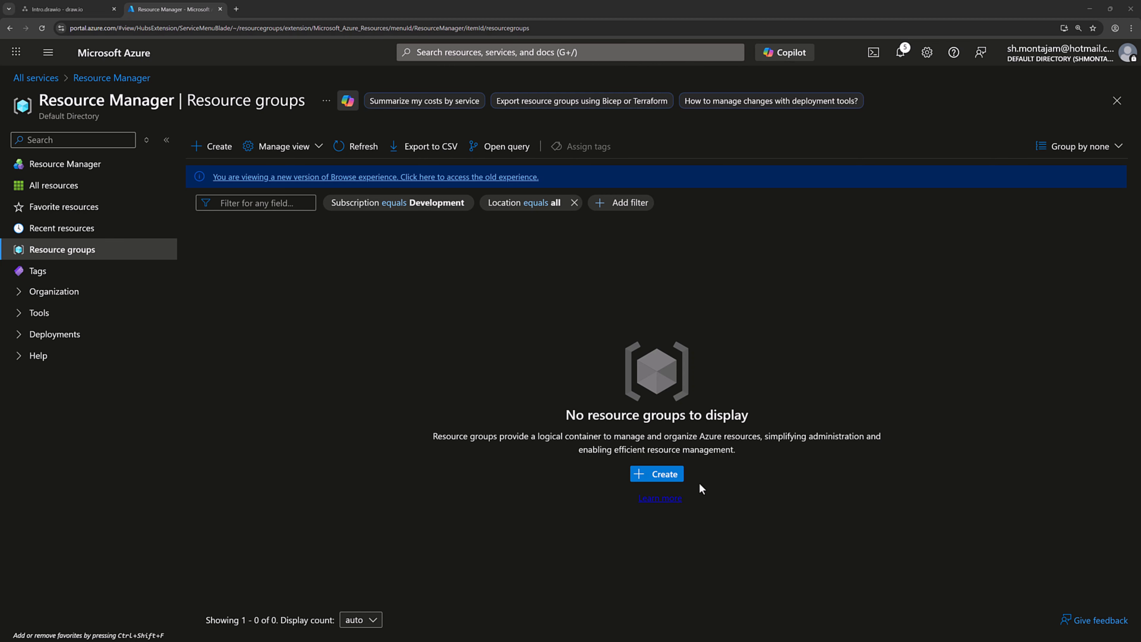
# Create a resource group named rg-demo in the Development subscription, region West Europe
pyautogui.click(661, 479)
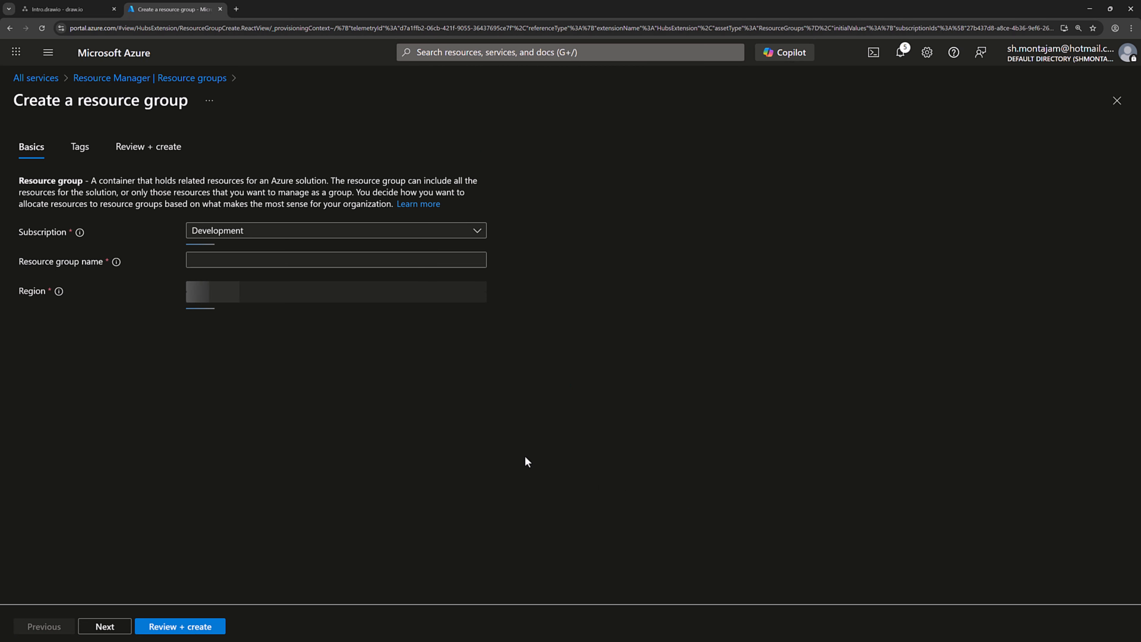
pyautogui.click(262, 258)
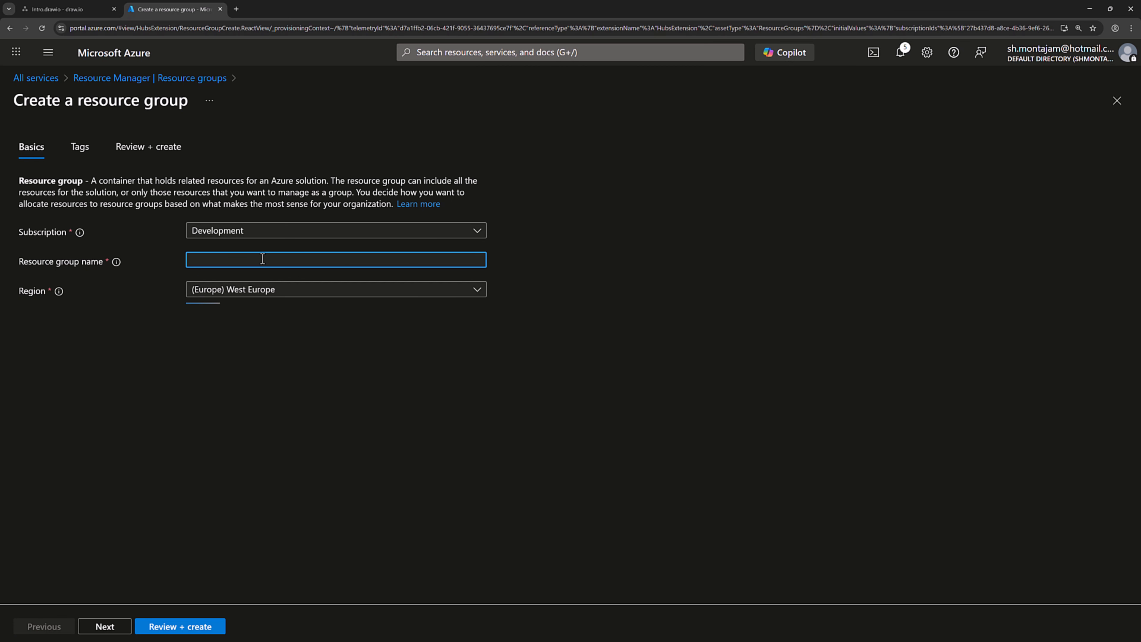
pyautogui.write('rg-demo')
pyautogui.click(178, 625)
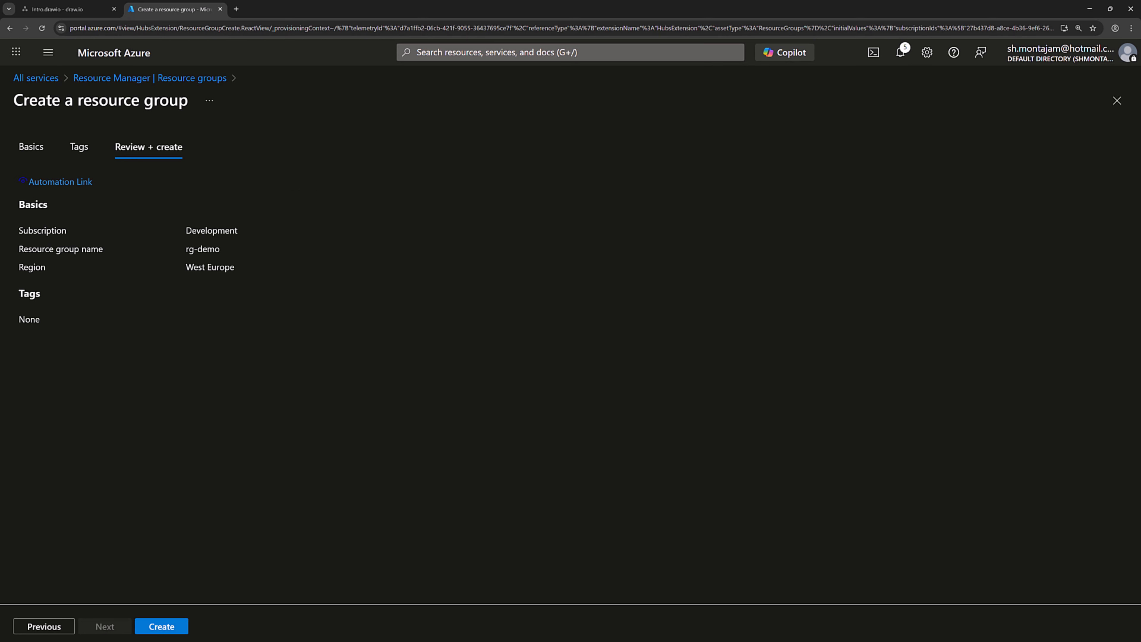
pyautogui.click(172, 630)
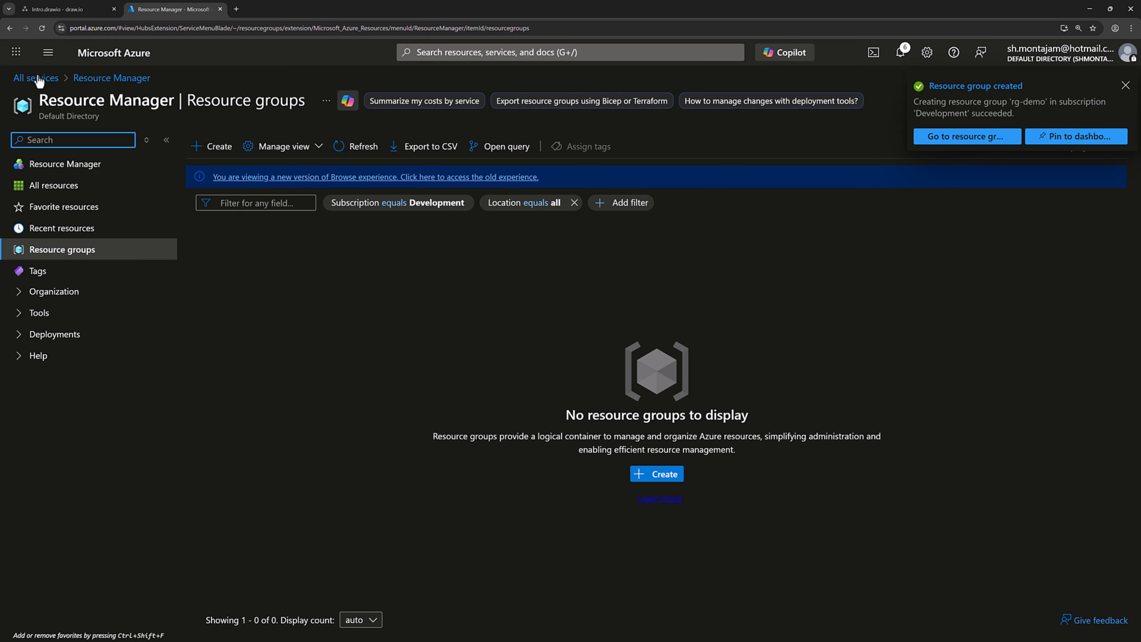
# Start a new key vault in the rg-demo resource group and name it kv-demo
pyautogui.click(47, 53)
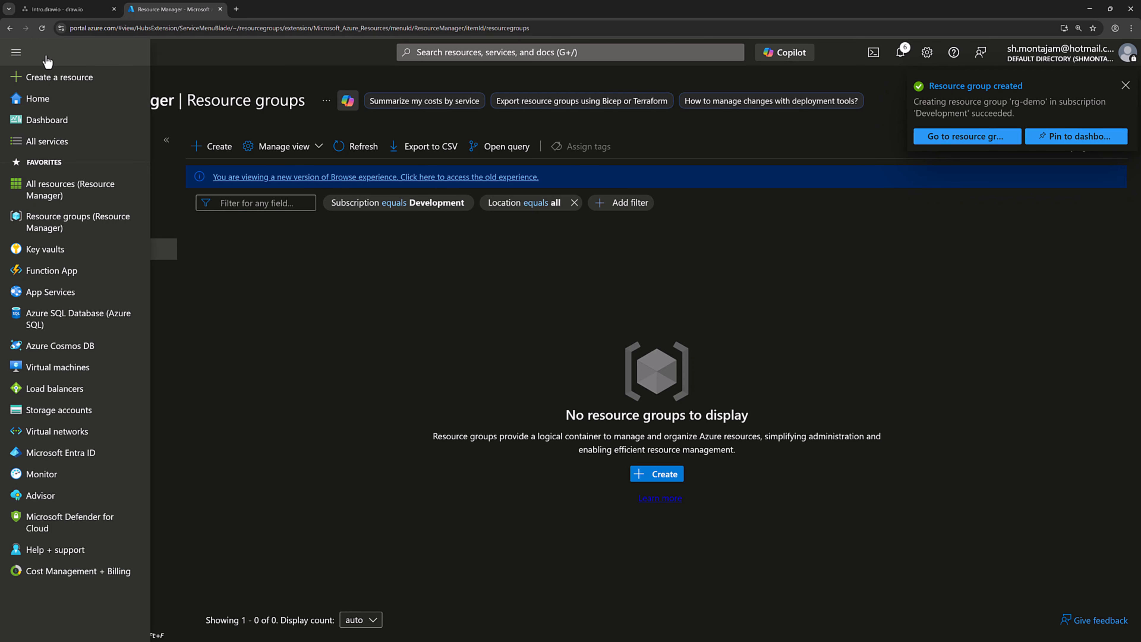
pyautogui.click(50, 251)
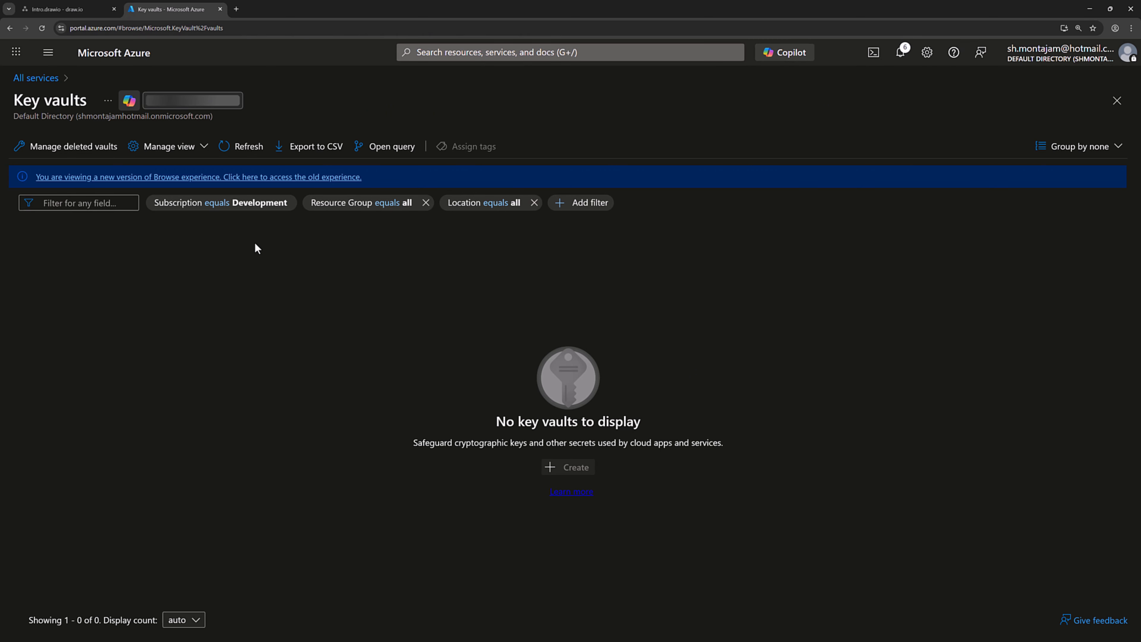
pyautogui.click(569, 467)
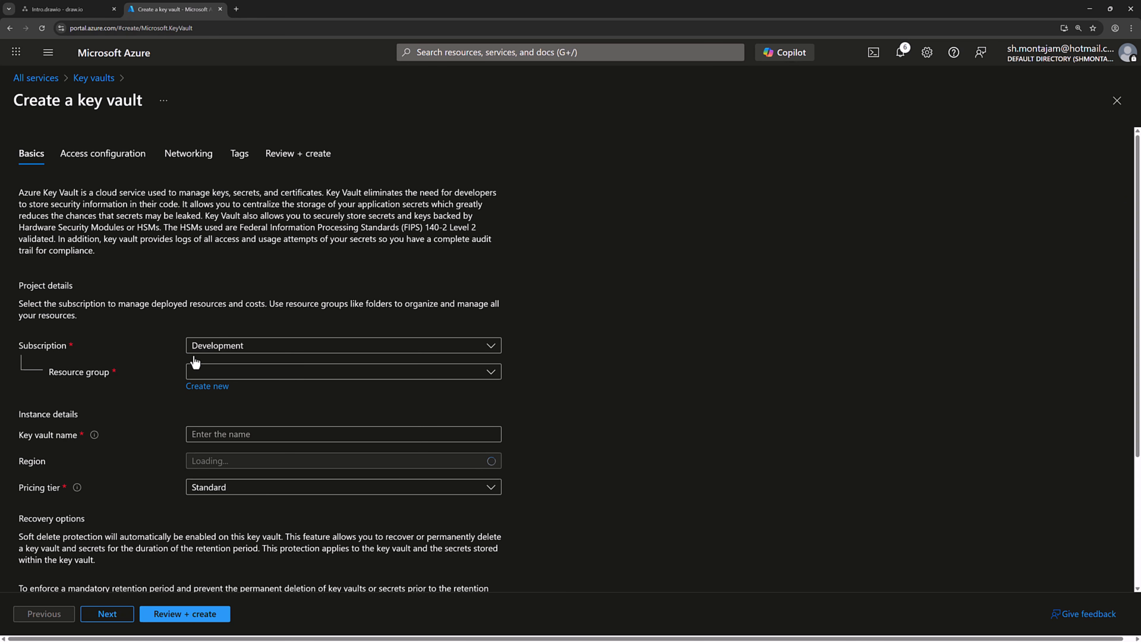
pyautogui.click(277, 375)
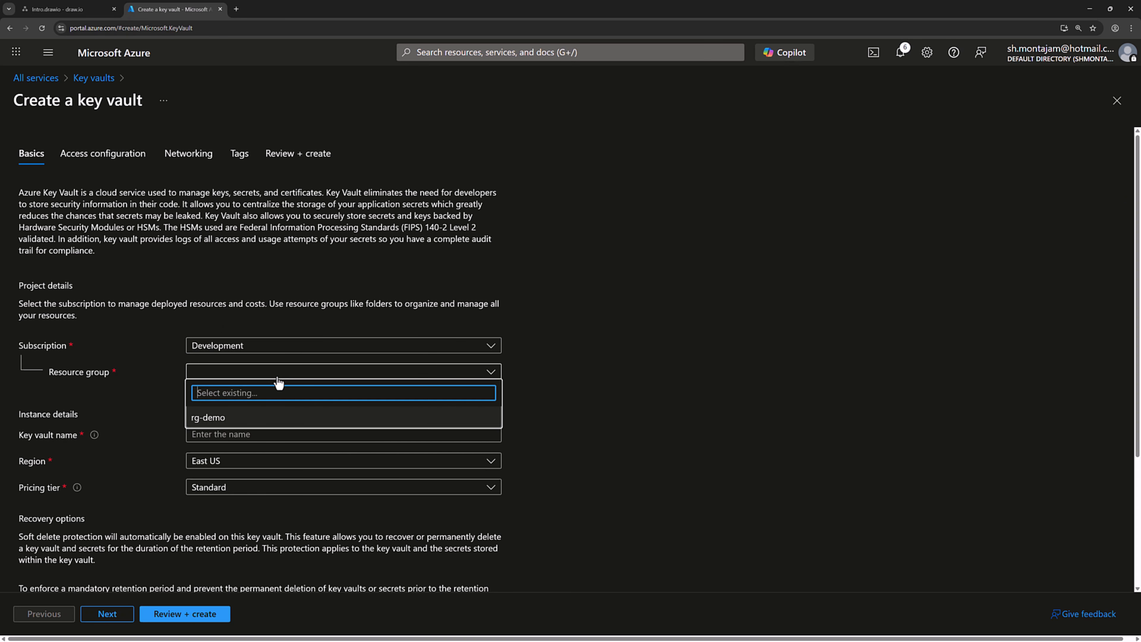
pyautogui.click(234, 418)
pyautogui.click(229, 435)
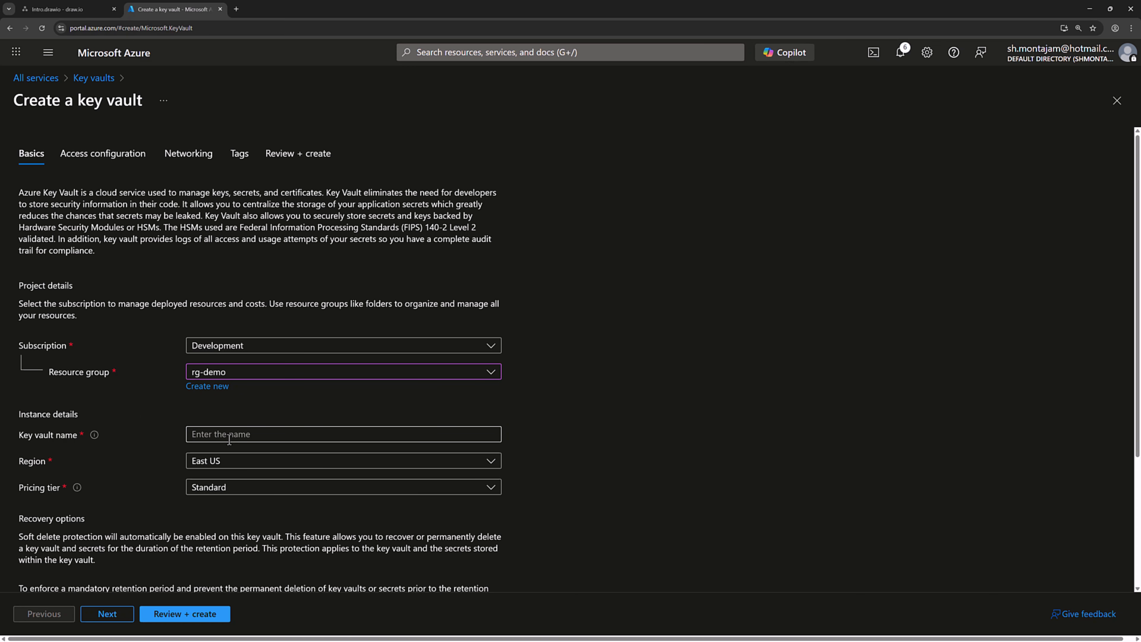
pyautogui.write('kv-demo')
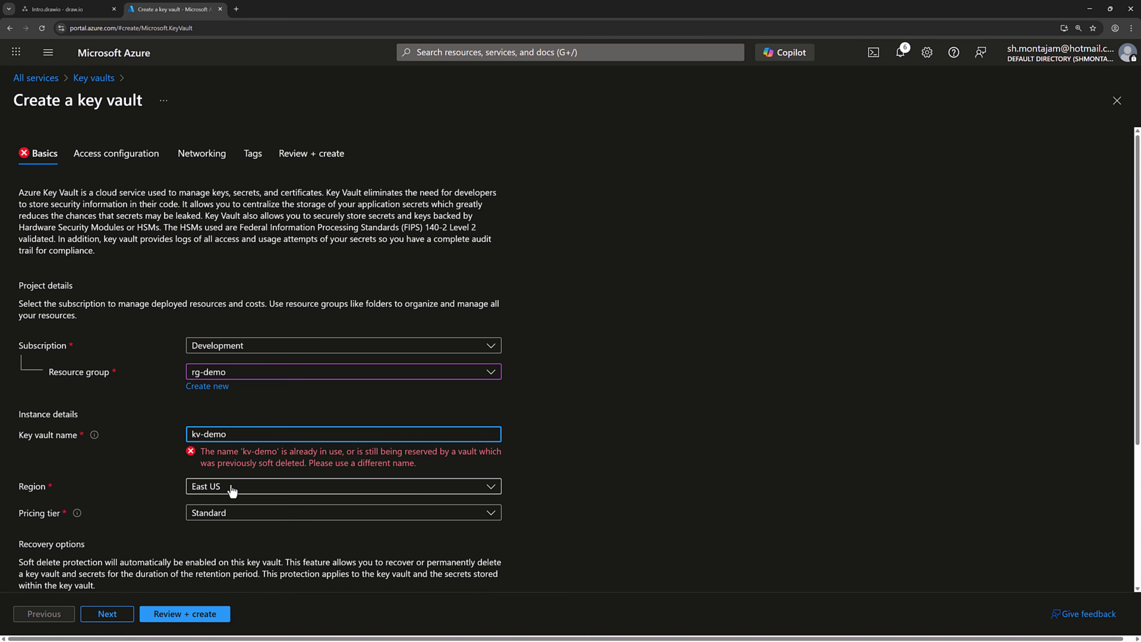
# Set the key vault's region to West Europe
pyautogui.click(238, 496)
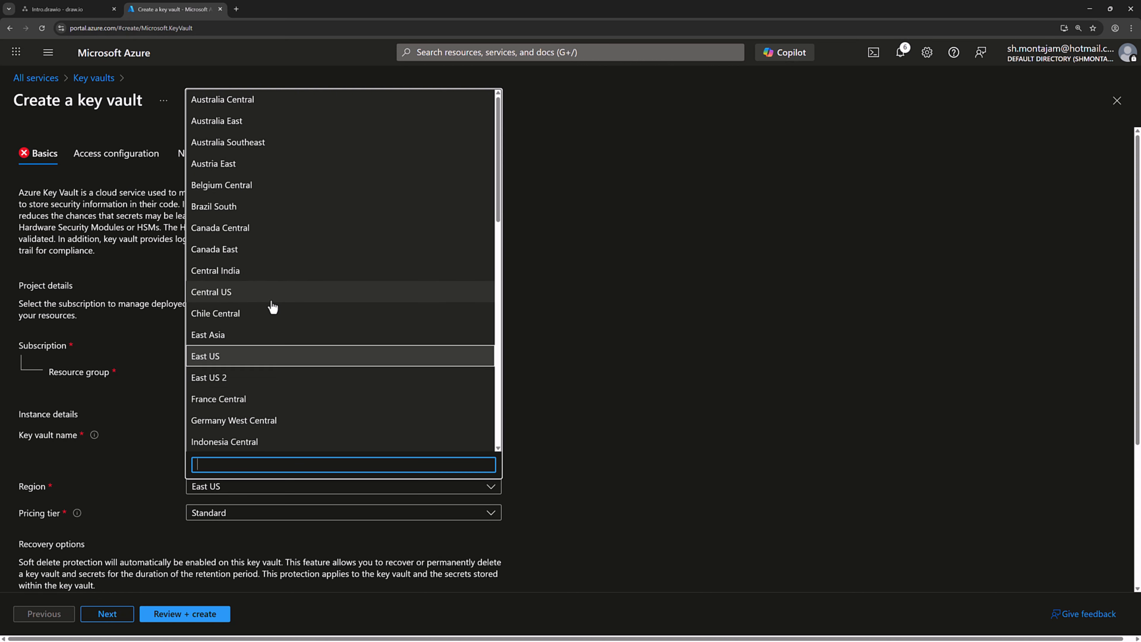
pyautogui.scroll(-3, 271, 305)
pyautogui.write('west')
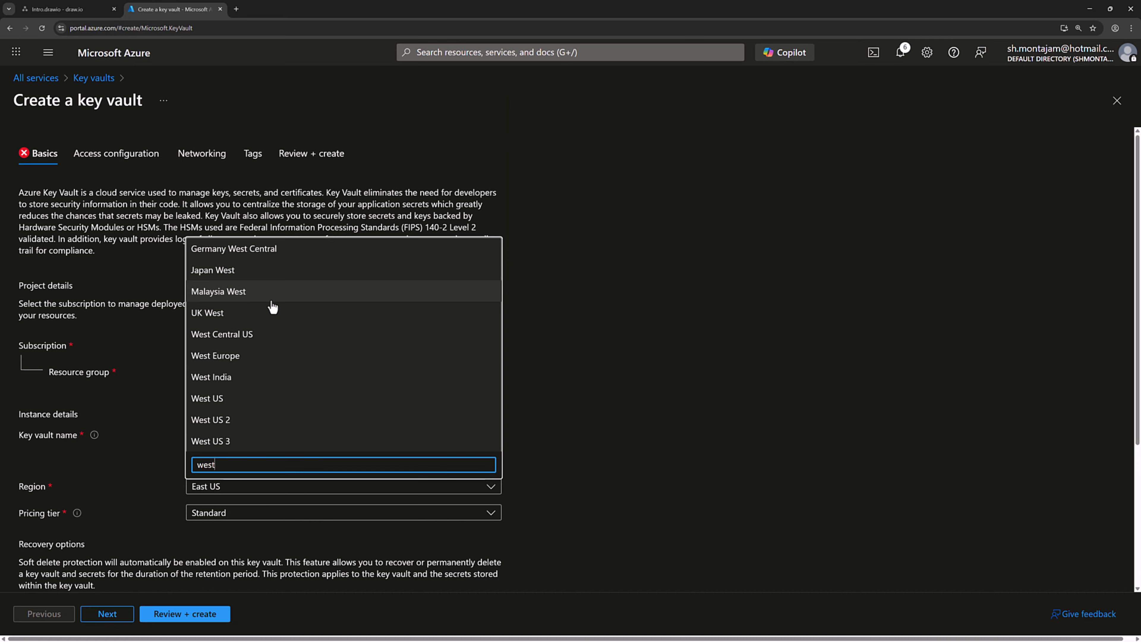
pyautogui.click(273, 356)
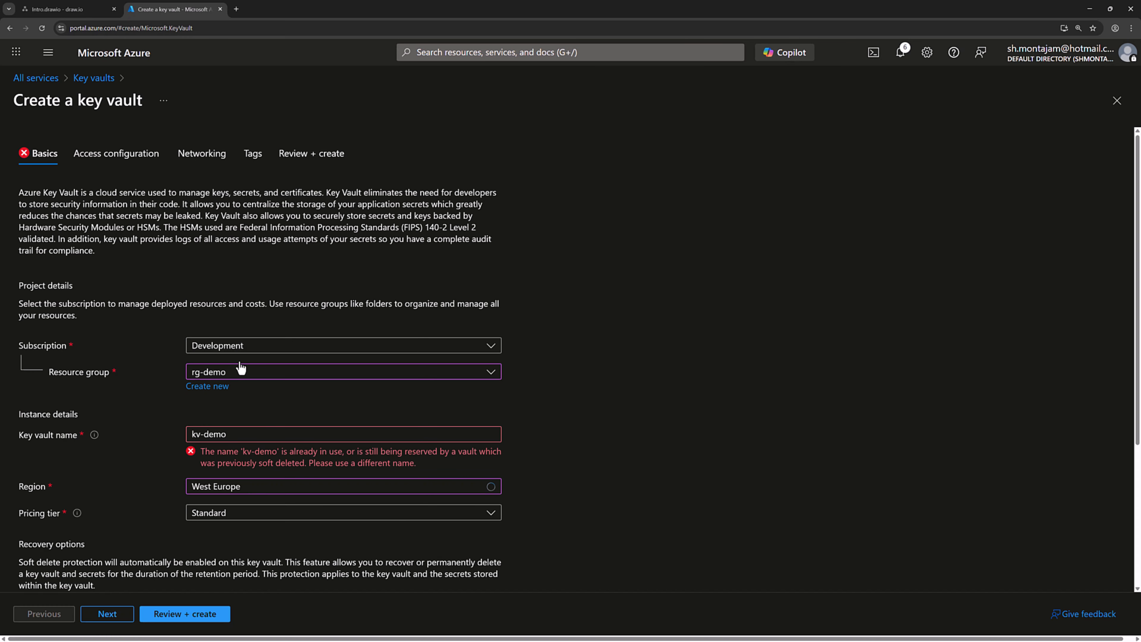
# Change the key vault name to kv-demo-123456b
pyautogui.click(254, 434)
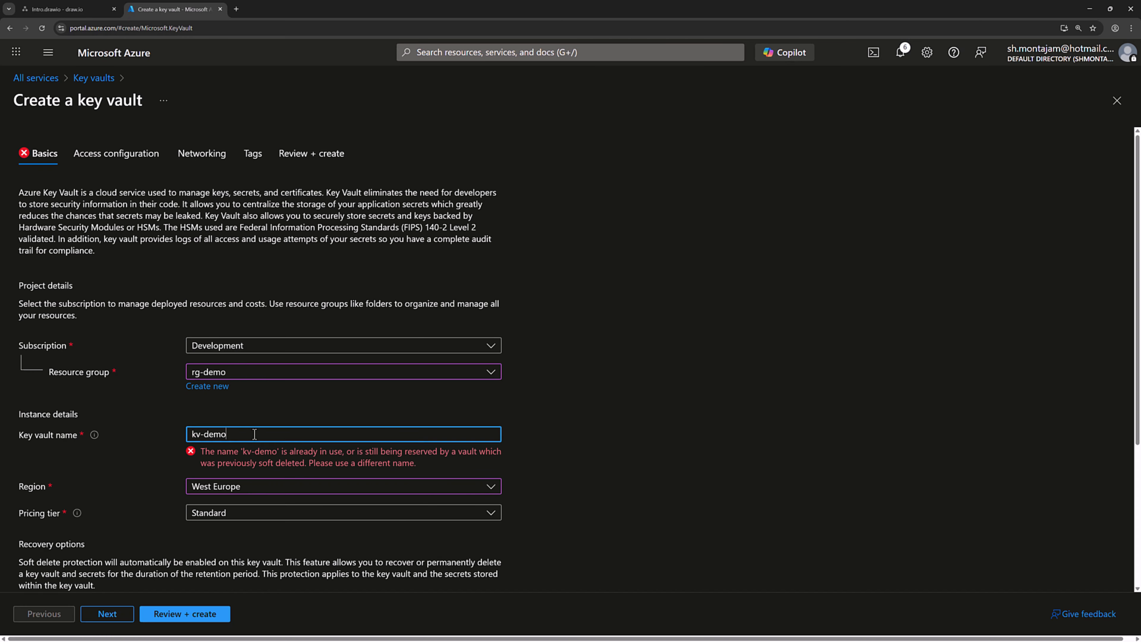
pyautogui.write('-12')
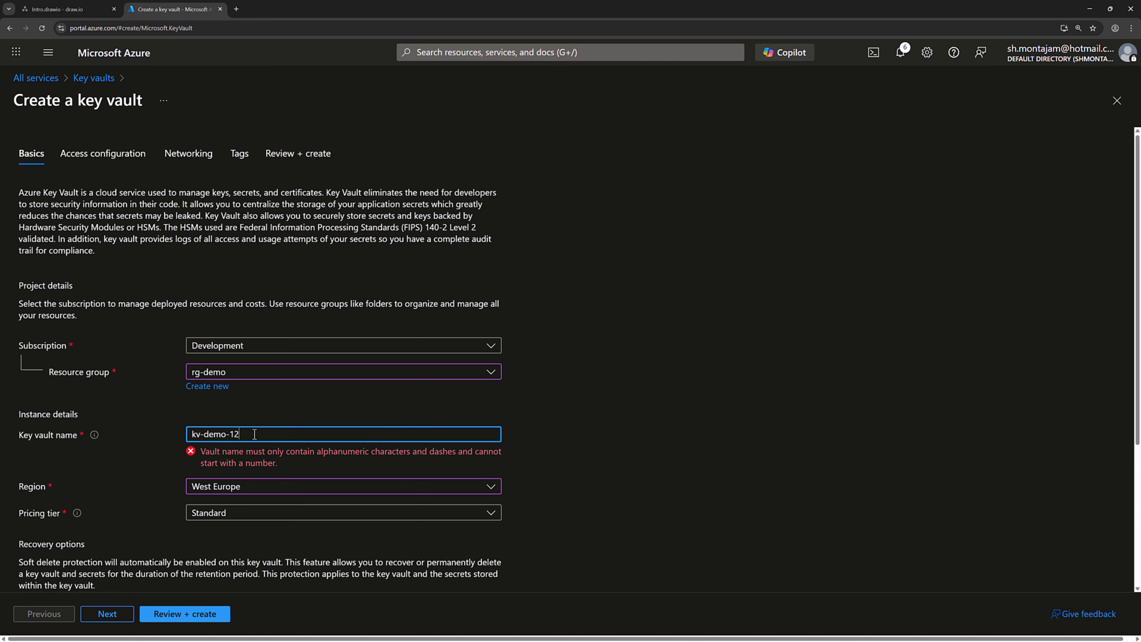
pyautogui.write('3456a')
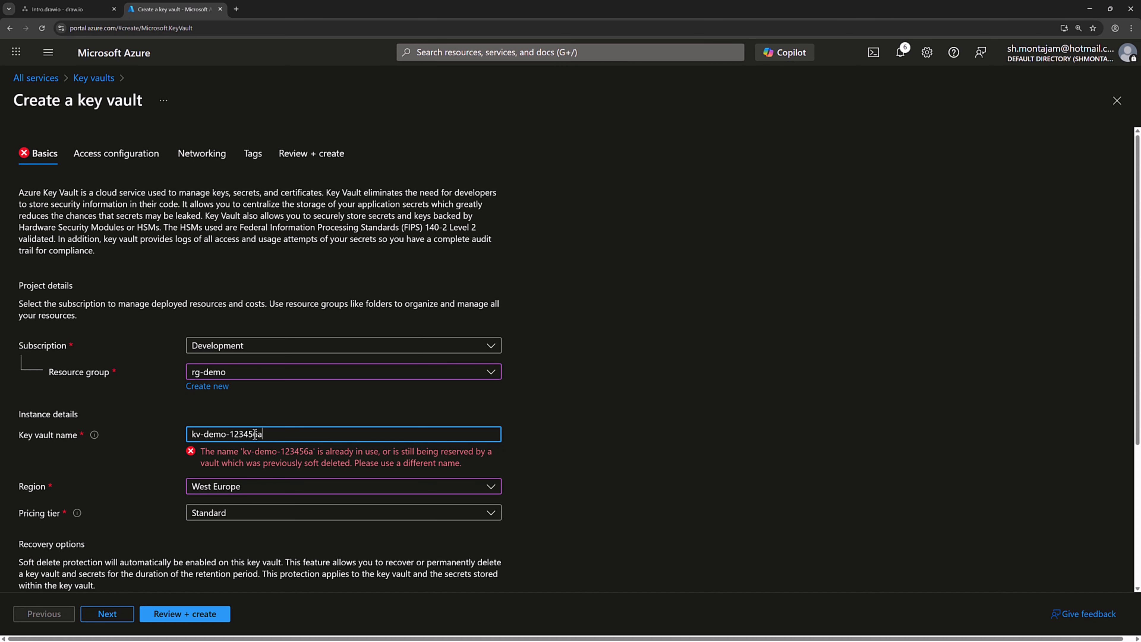
pyautogui.press('BackSpace')
pyautogui.write('b')
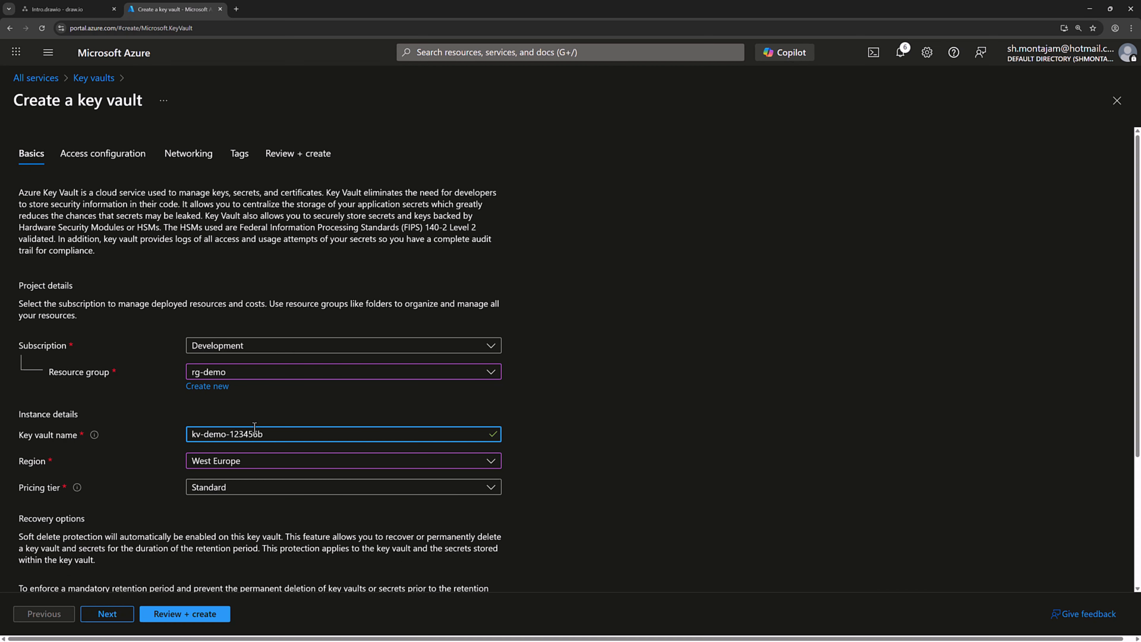
# Review the settings, create the key vault, and open the deployed resource
pyautogui.scroll(-2, 543, 373)
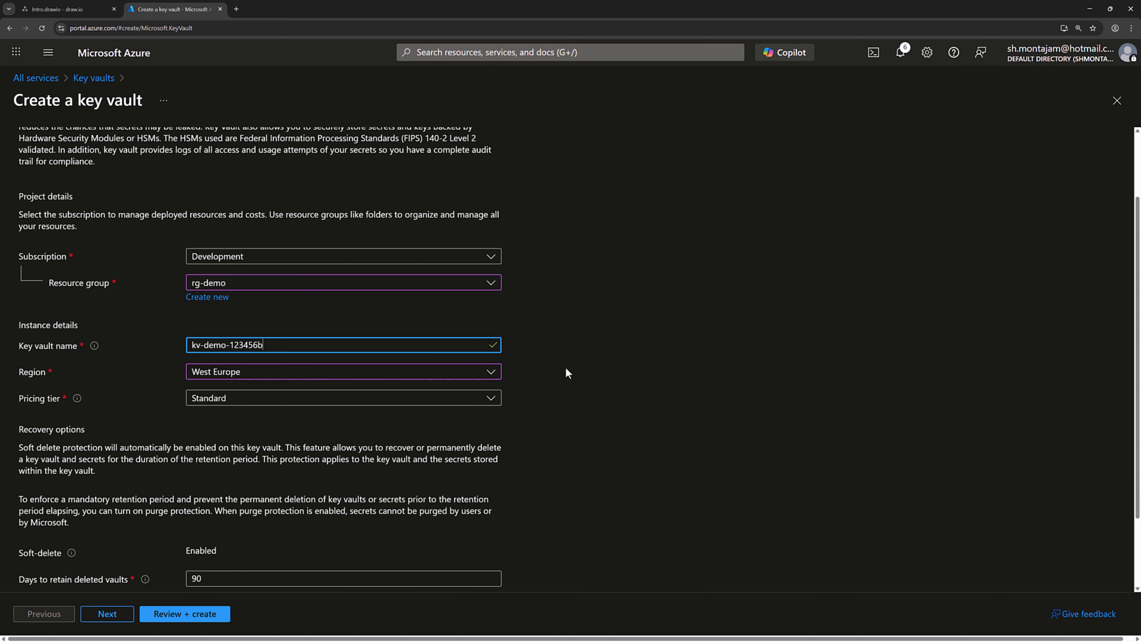
pyautogui.click(197, 613)
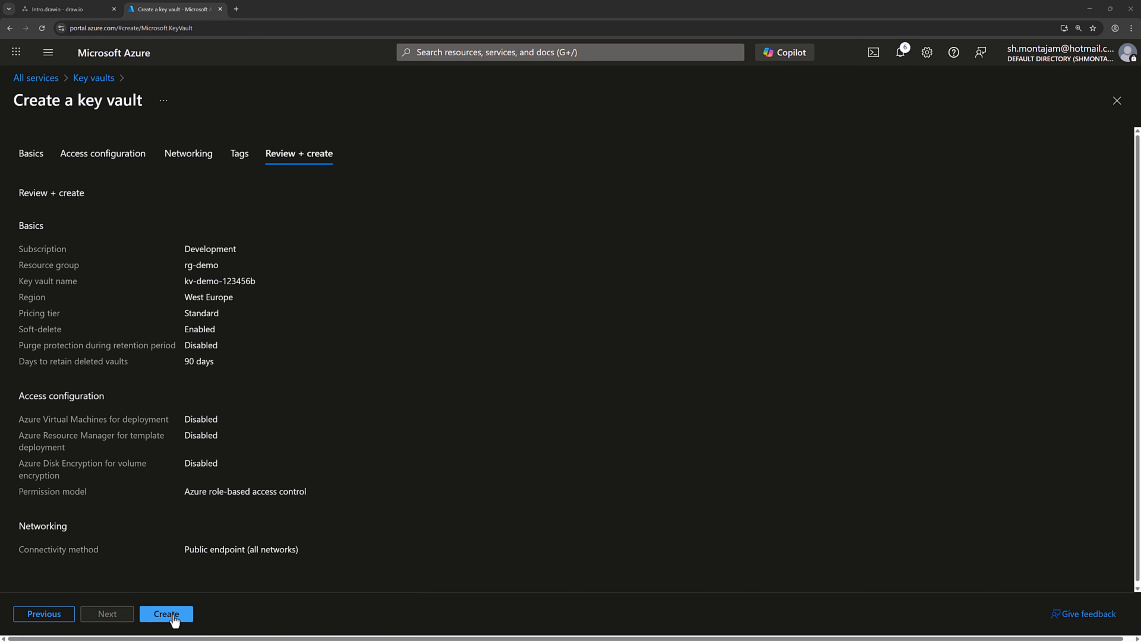
pyautogui.click(173, 616)
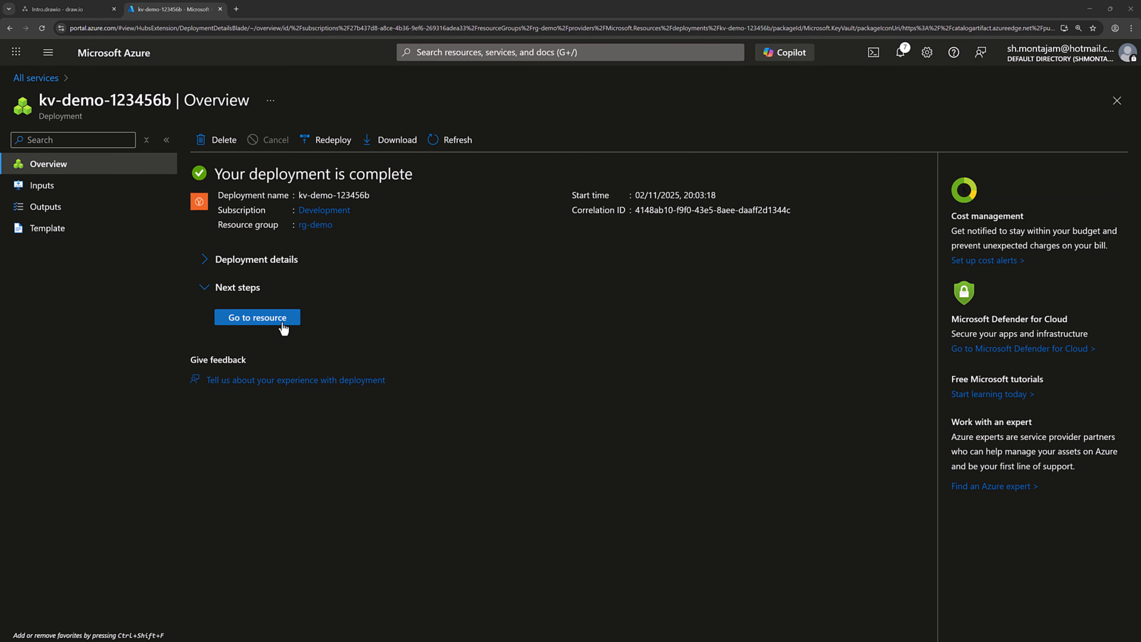
pyautogui.click(282, 319)
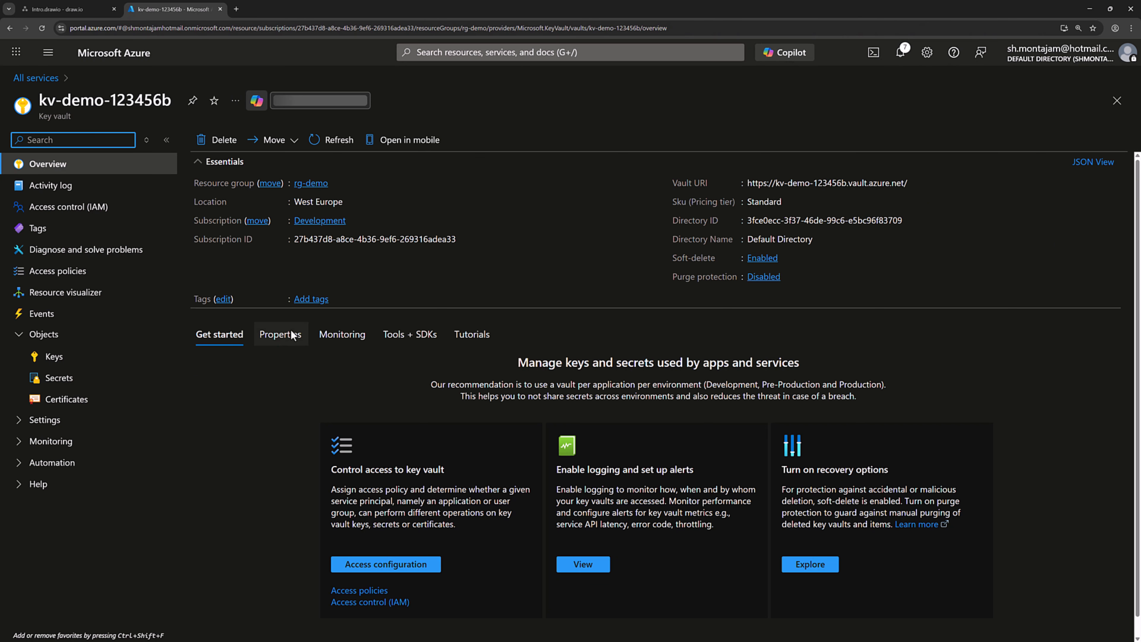
# Try to create a secret named MyConnection in the key vault with the pasted secret value, and dismiss the browser's password-saving offer
pyautogui.click(59, 379)
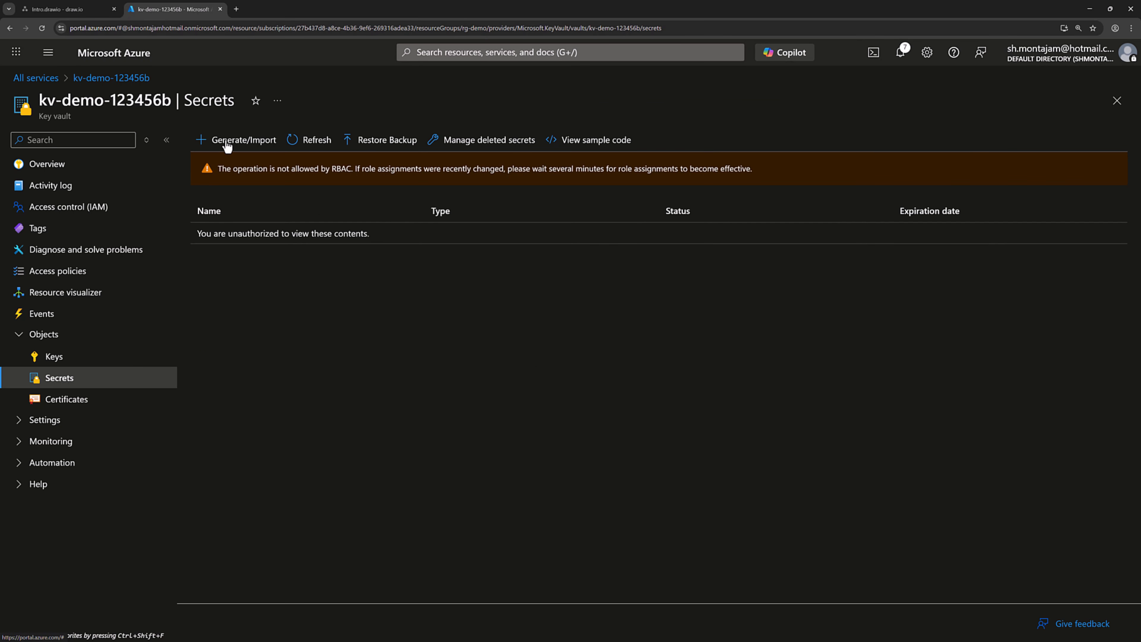
pyautogui.click(227, 141)
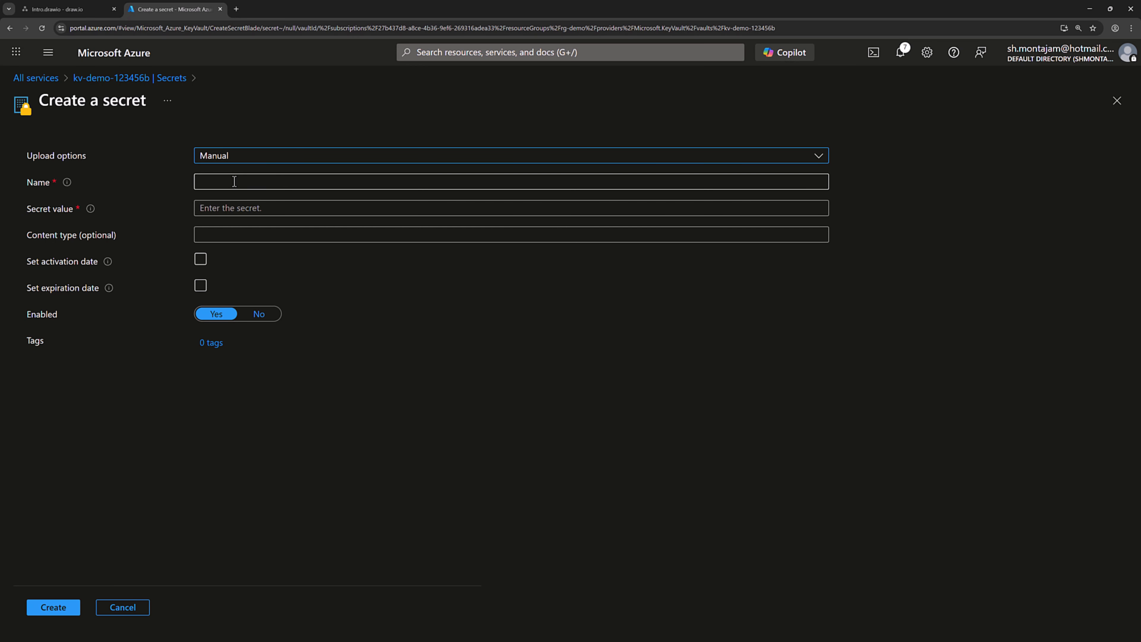
pyautogui.click(234, 181)
pyautogui.write('M')
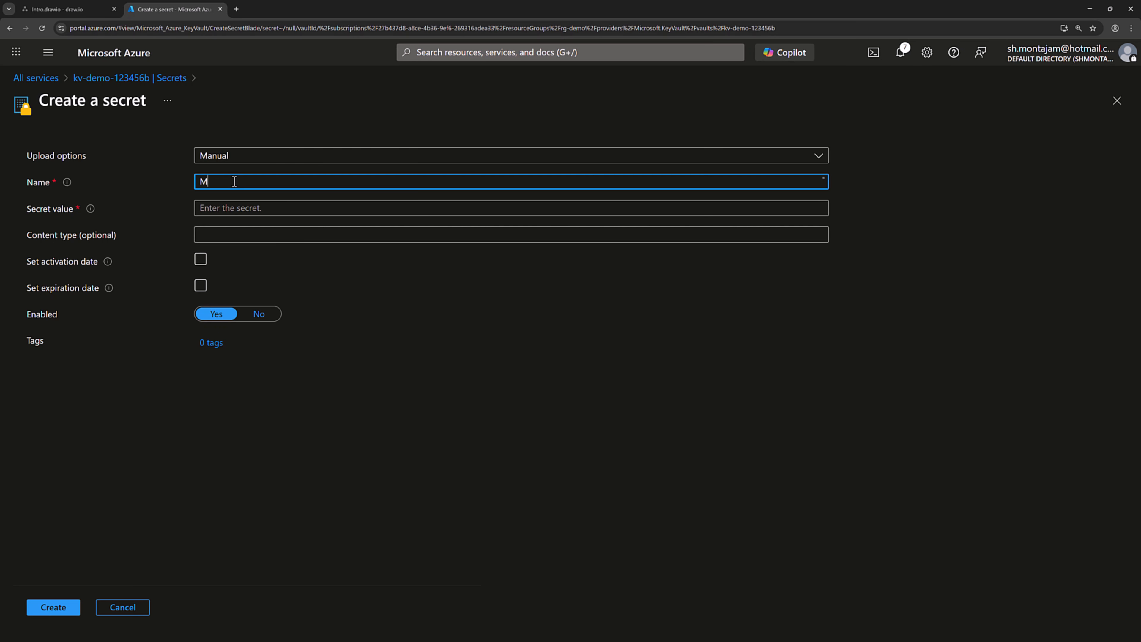
pyautogui.write('yConnection')
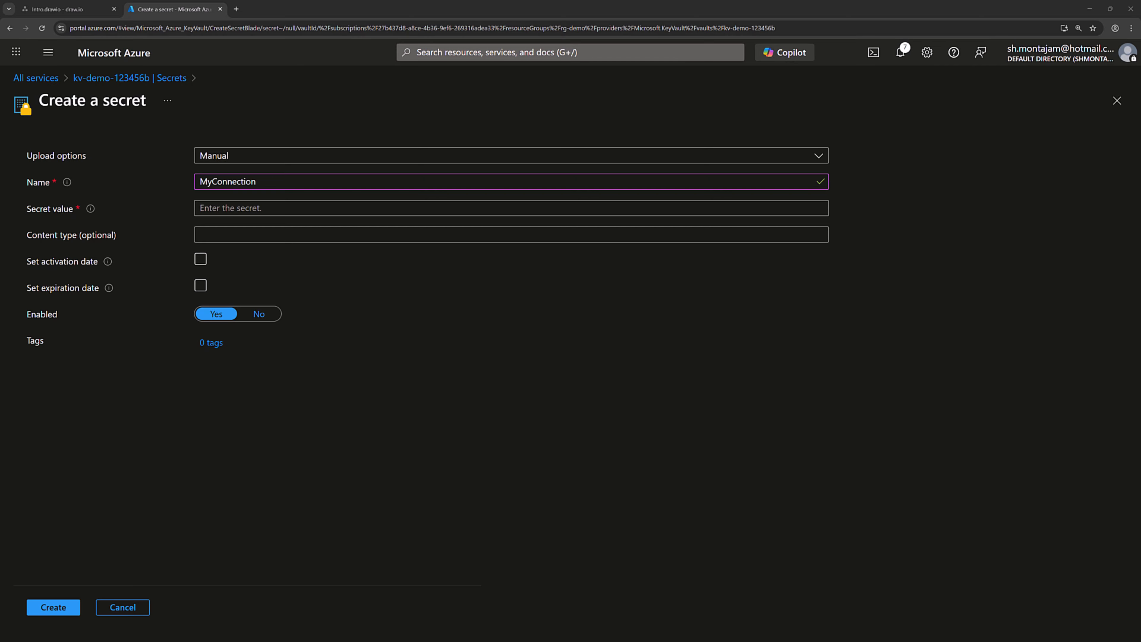
pyautogui.click(257, 211)
pyautogui.hotkey('ctrl', 'v')
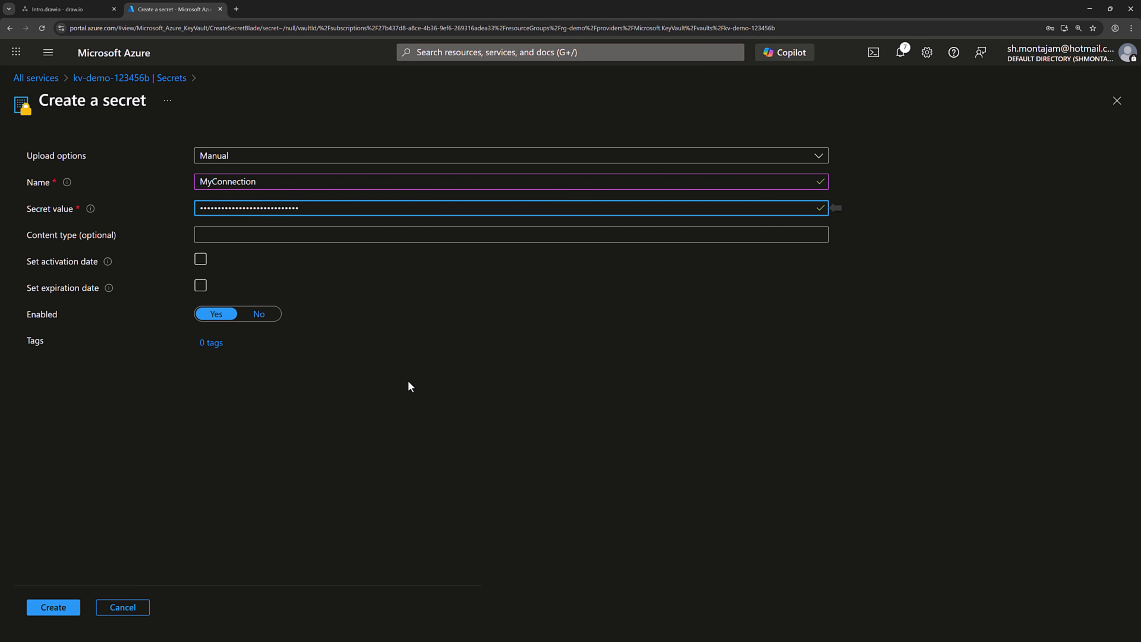
pyautogui.click(64, 606)
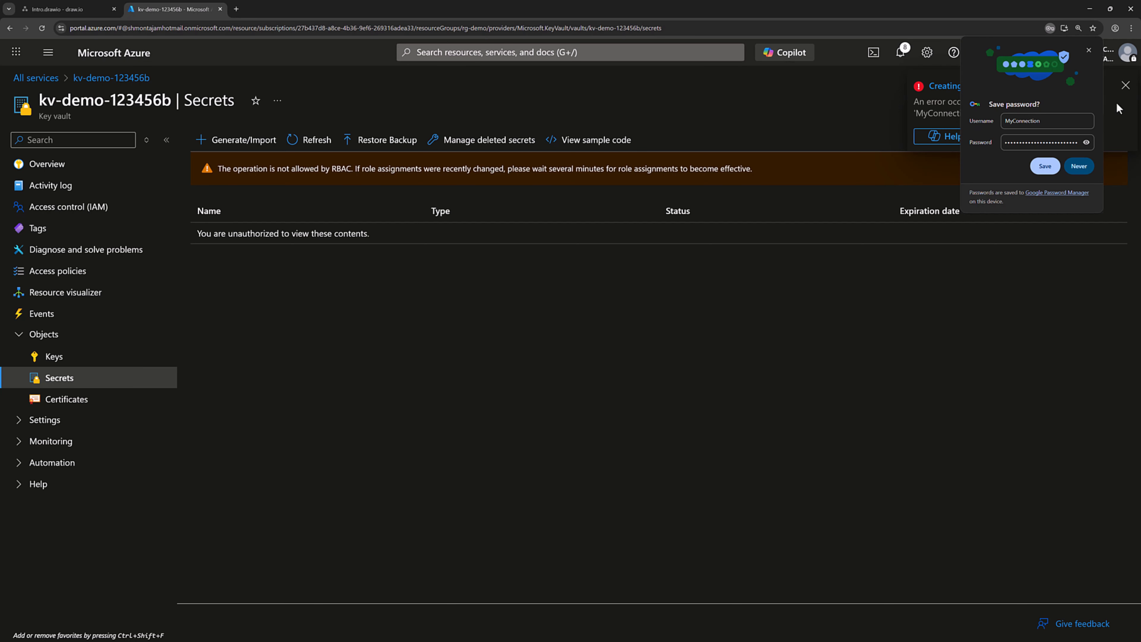
pyautogui.click(1089, 50)
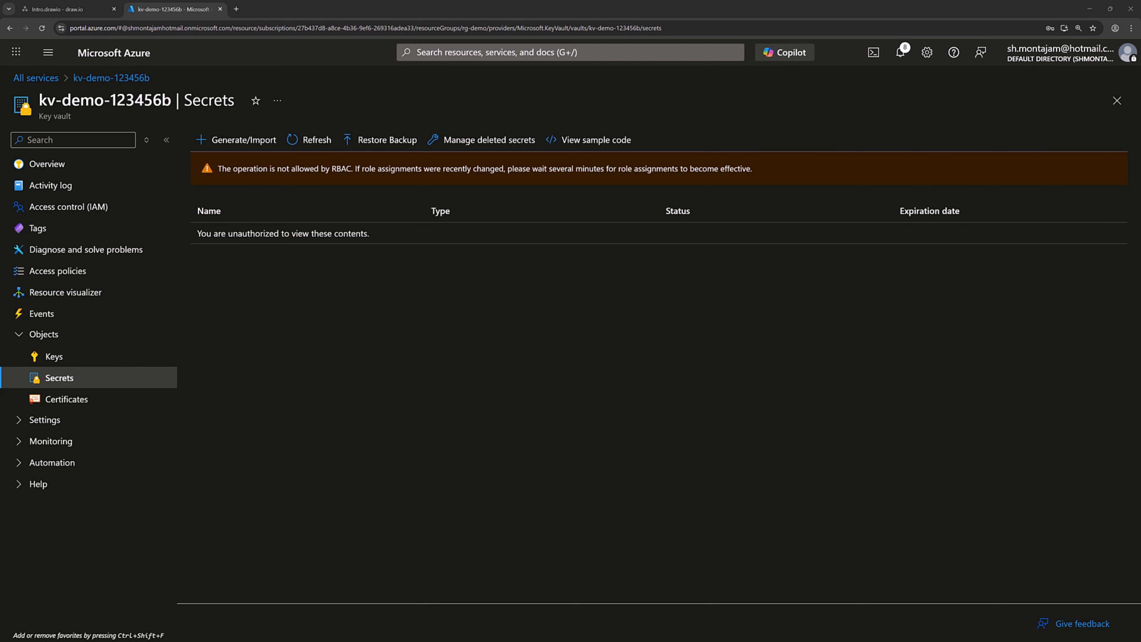
# Start a role assignment in the key vault's access control and search the job function roles for "keyvault"
pyautogui.click(82, 212)
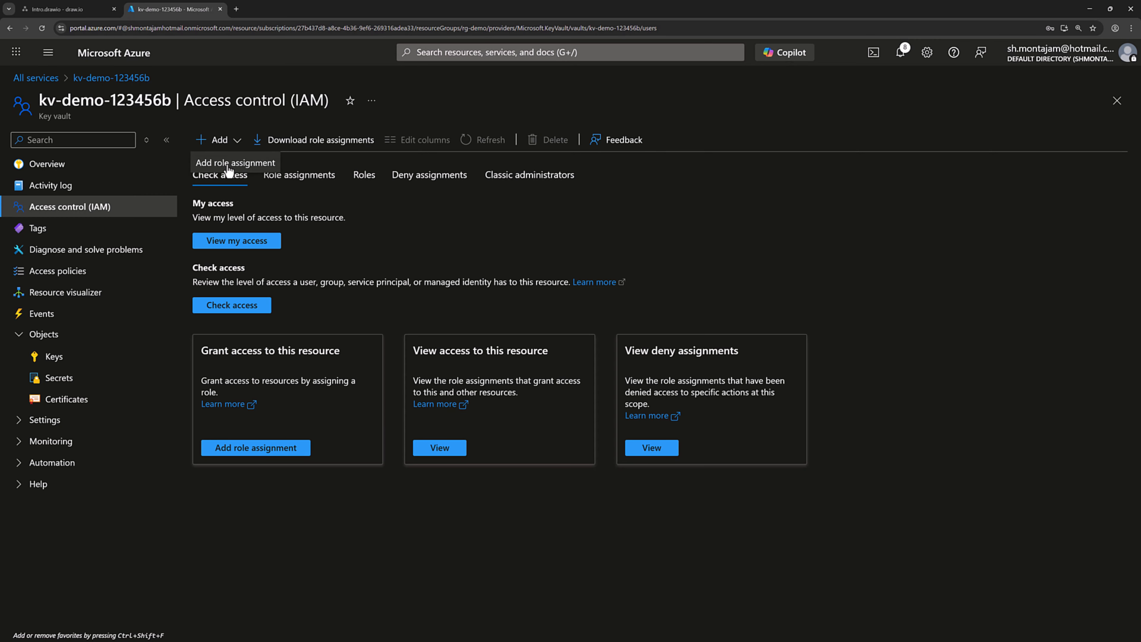
pyautogui.click(229, 167)
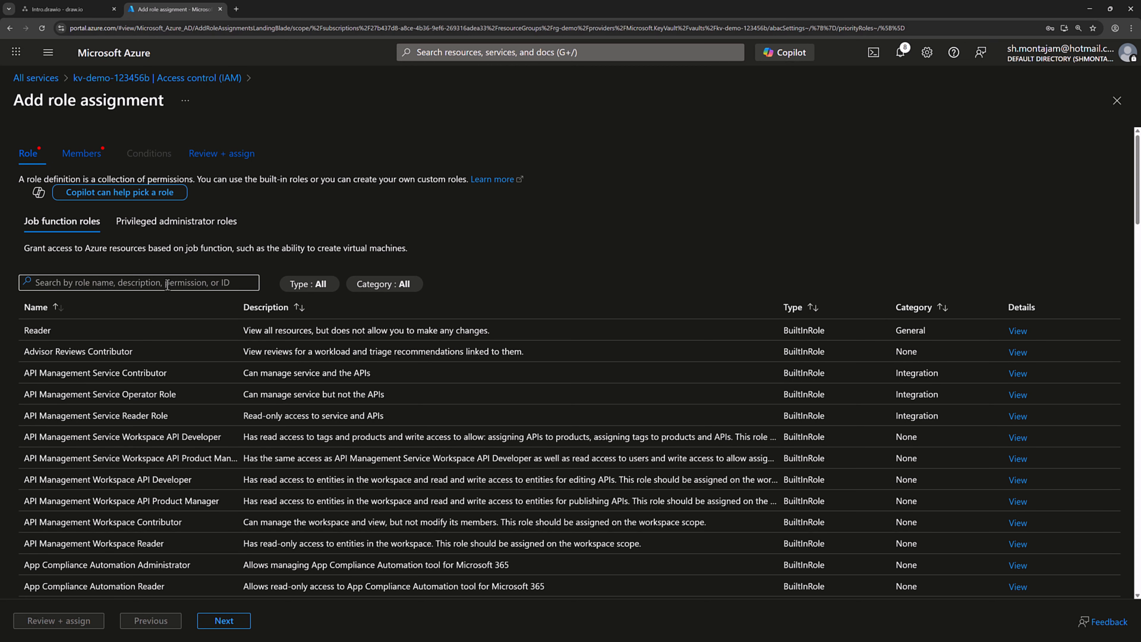
pyautogui.click(167, 286)
pyautogui.write('ke')
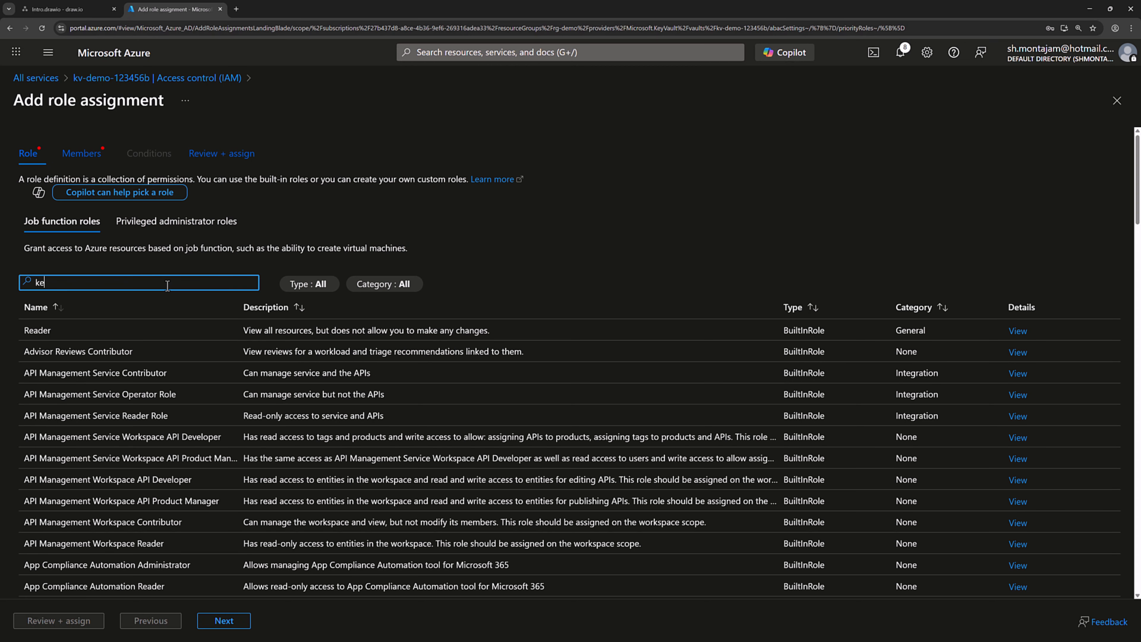
pyautogui.write('yvault')
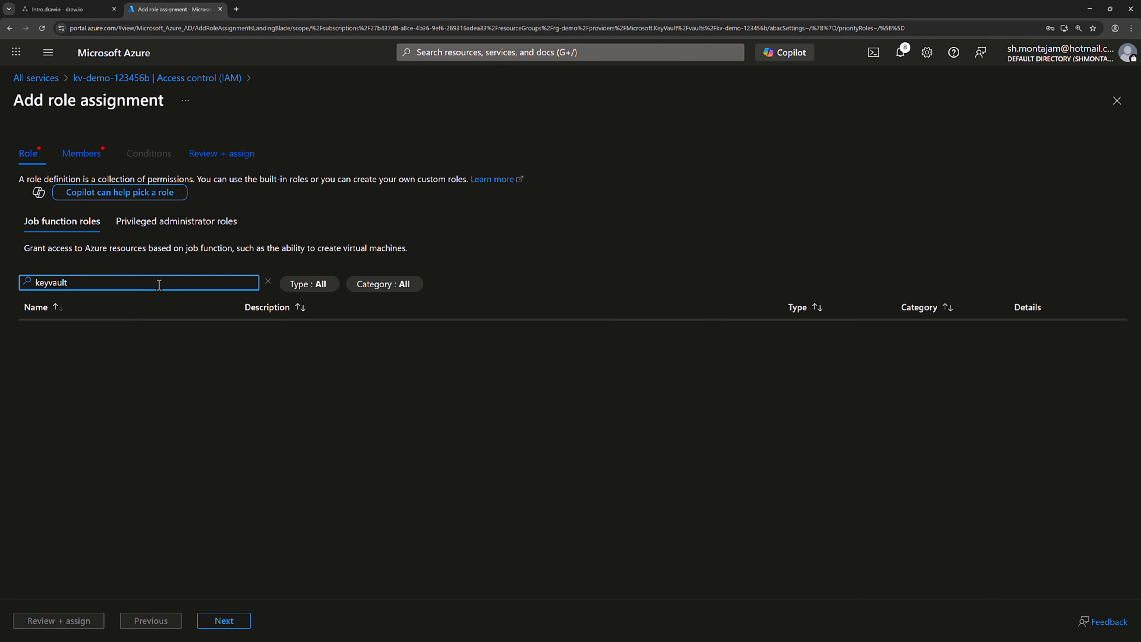
# Search the job function roles for "adminis", choose the Key Vault Administrator role, and proceed to the members settings
pyautogui.press('BackSpace')
pyautogui.press('BackSpace')
pyautogui.press('BackSpace')
pyautogui.press('BackSpace')
pyautogui.press('BackSpace')
pyautogui.press('BackSpace')
pyautogui.press('BackSpace')
pyautogui.press('BackSpace')
pyautogui.write('adminis')
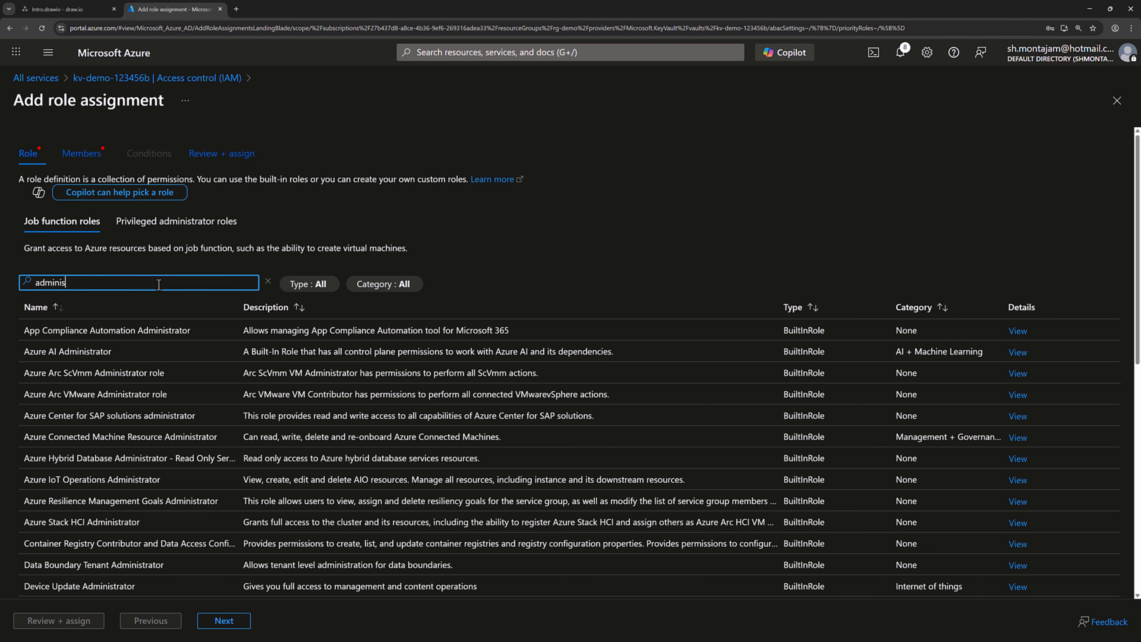
pyautogui.scroll(-2, 153, 341)
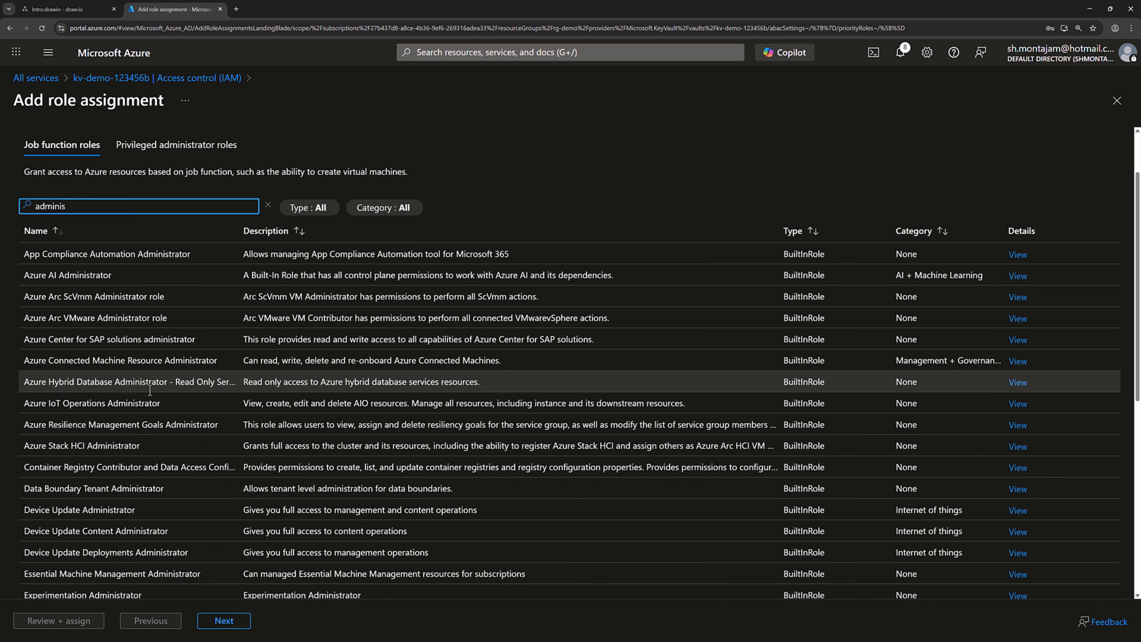
pyautogui.scroll(-3, 146, 399)
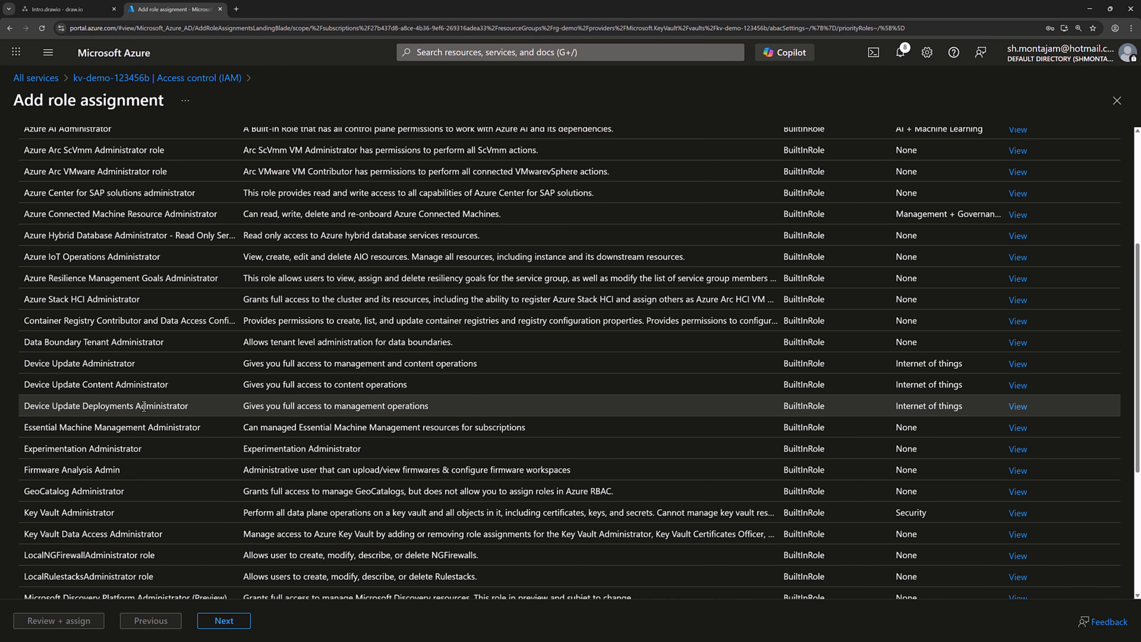
pyautogui.scroll(-1, 141, 410)
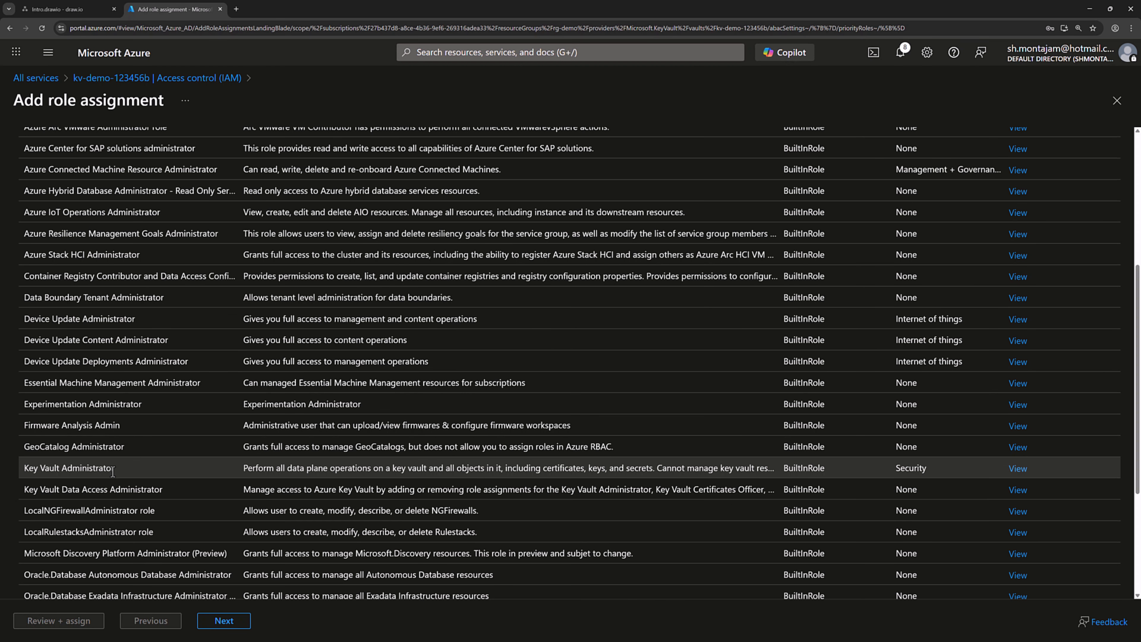
pyautogui.click(124, 468)
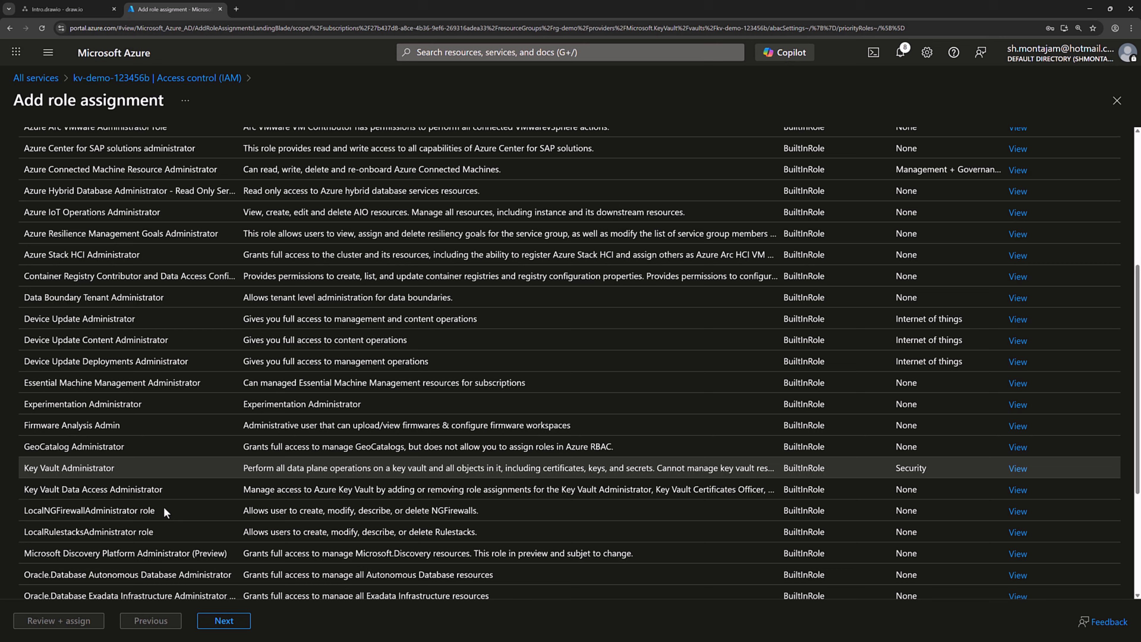
pyautogui.click(223, 620)
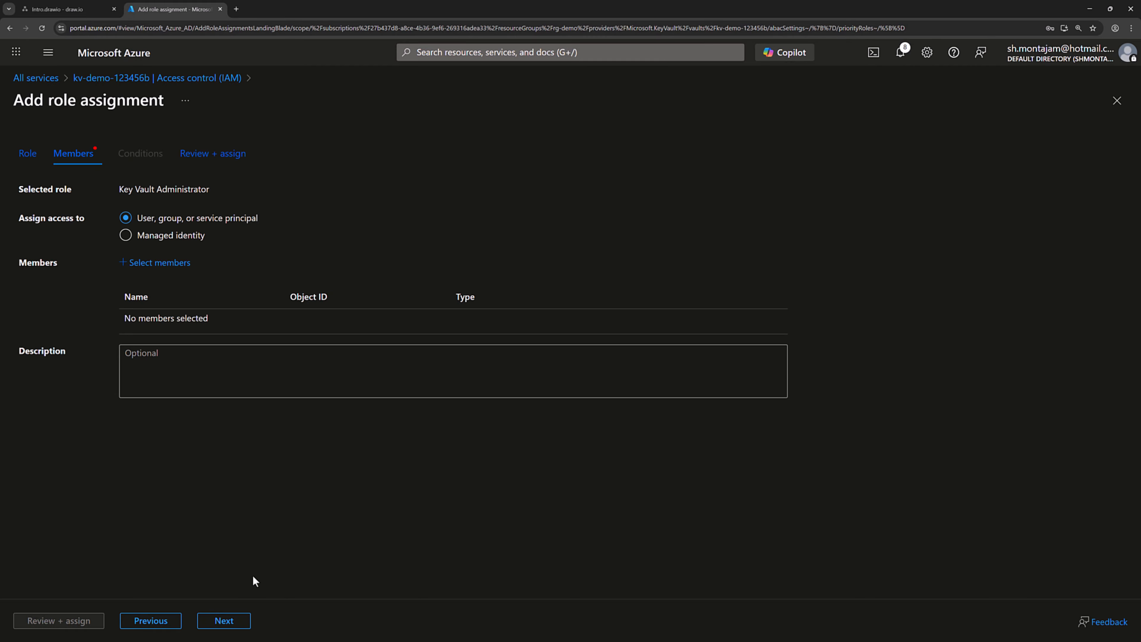
# Add the guest user account as a member of the Key Vault Administrator role, then review and assign the role
pyautogui.click(168, 270)
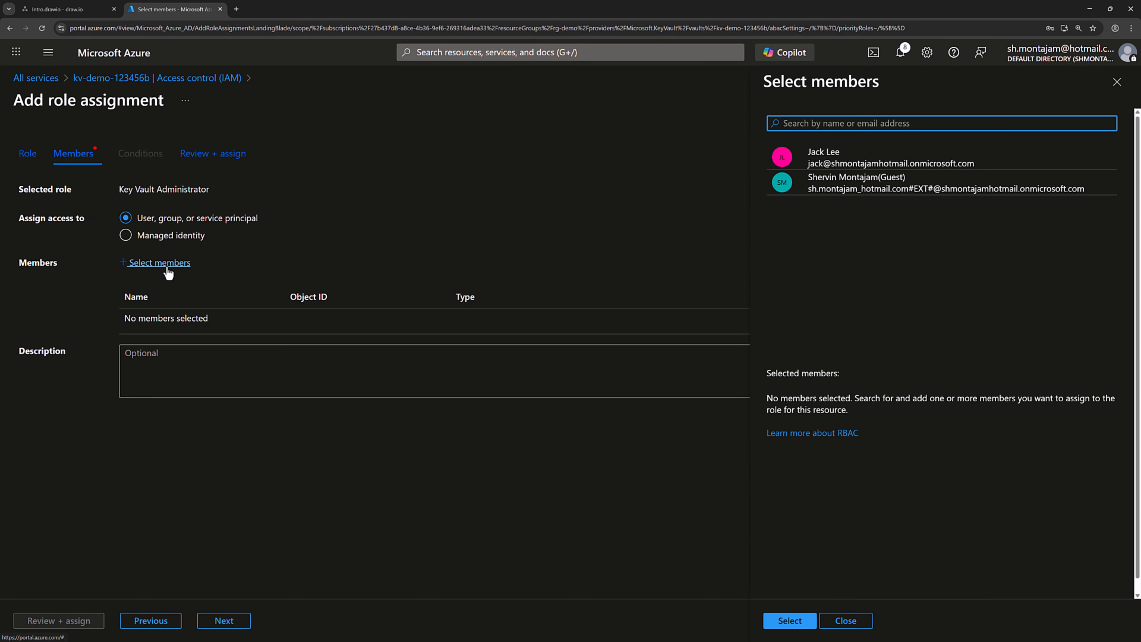
pyautogui.click(838, 176)
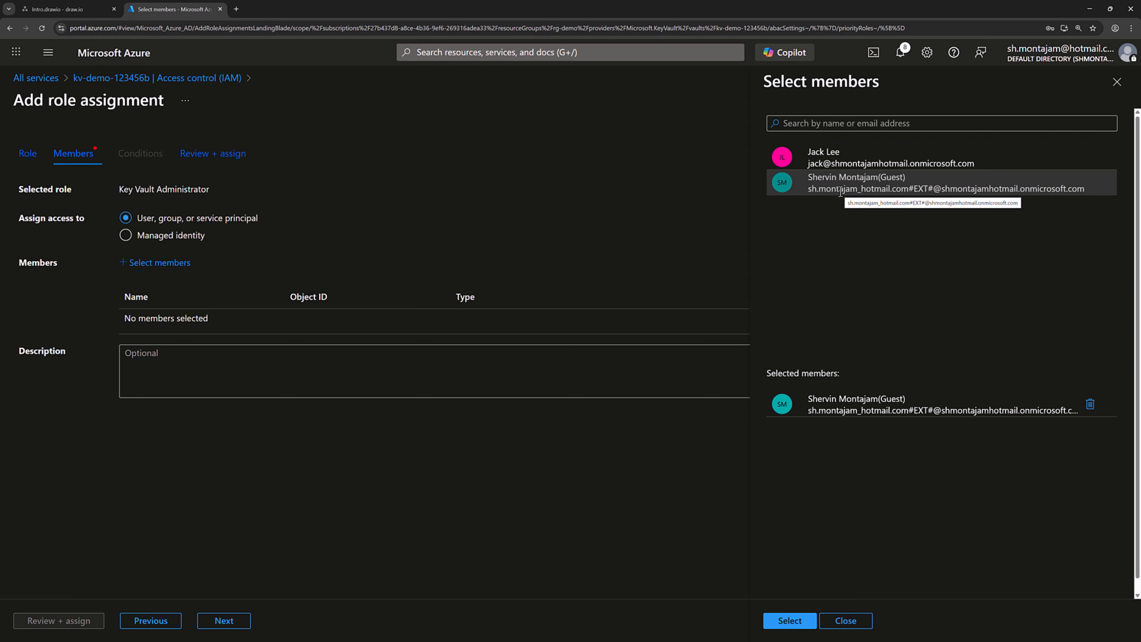
pyautogui.click(790, 621)
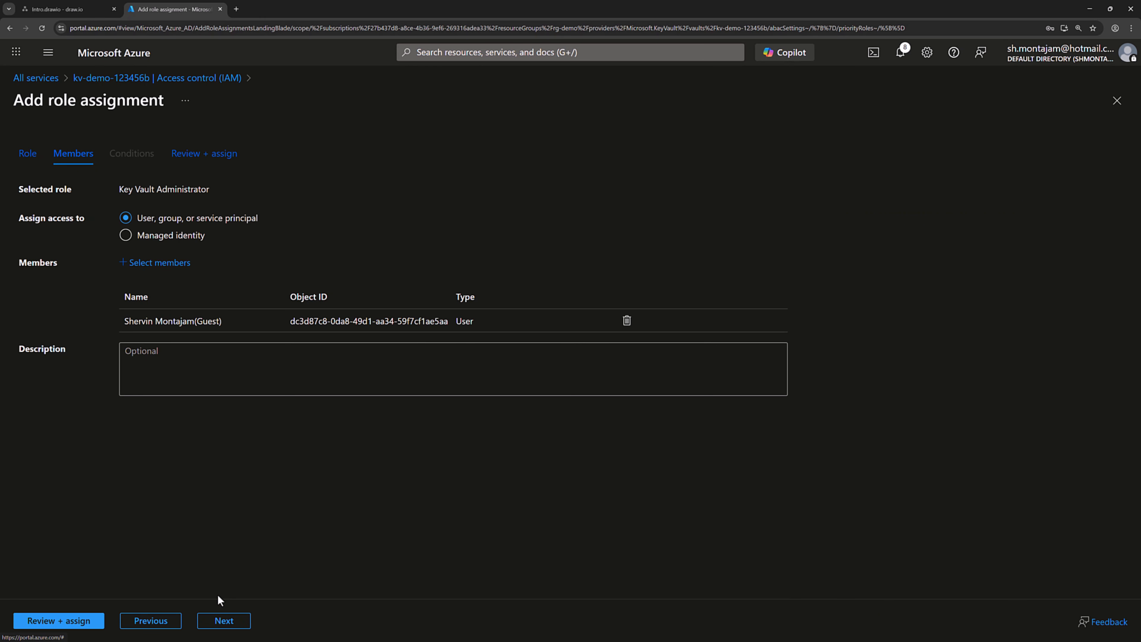
pyautogui.click(80, 625)
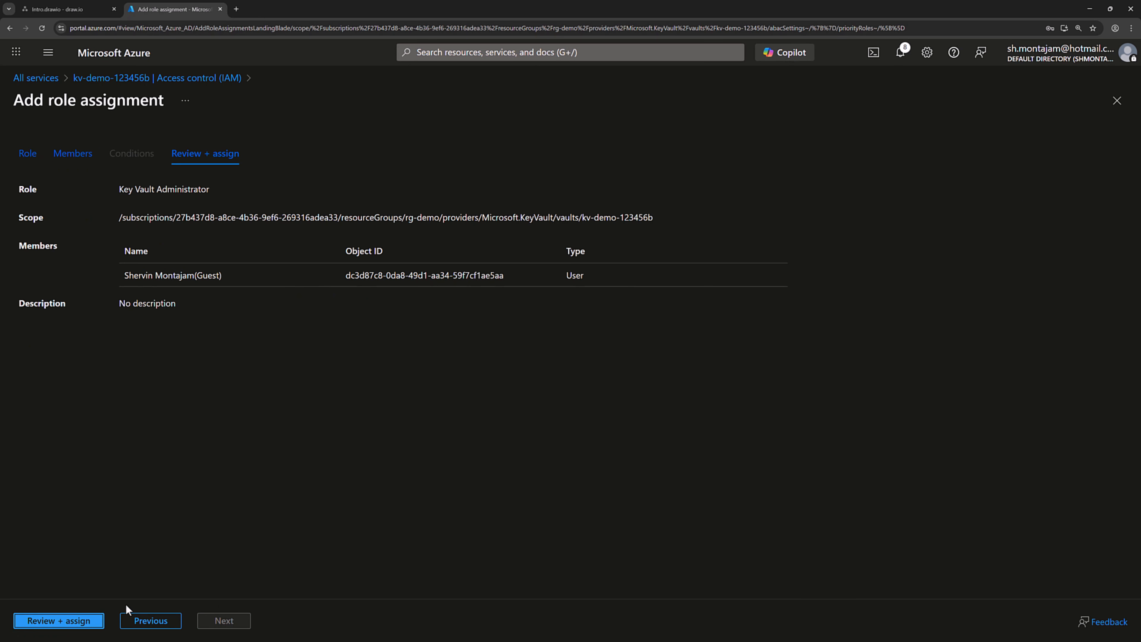
pyautogui.click(71, 623)
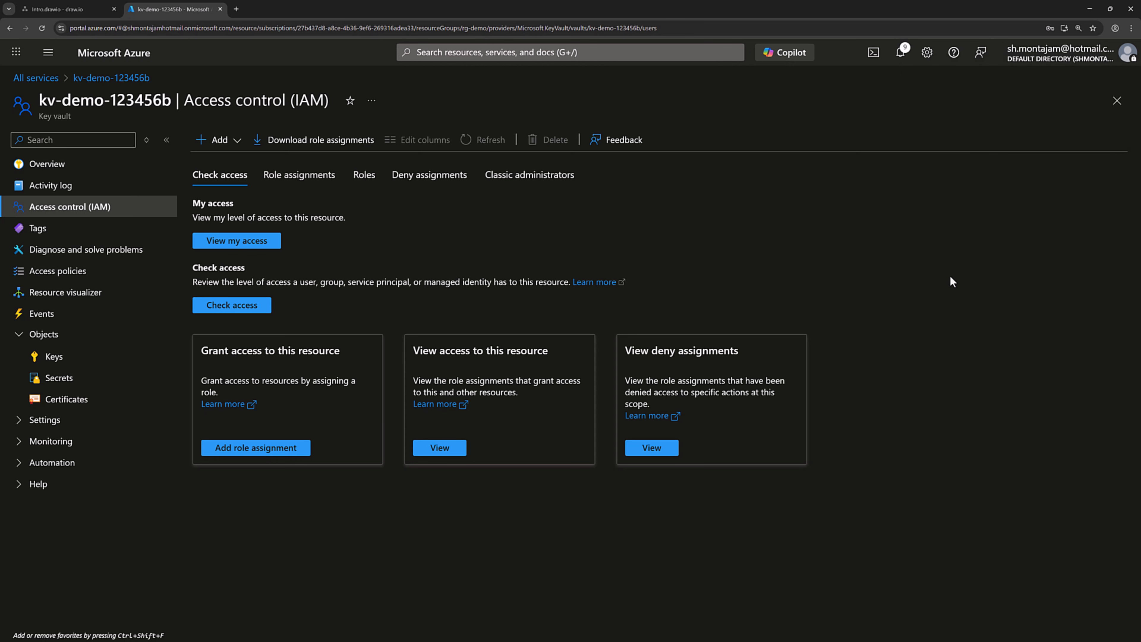
# Create a secret named MyConnection in the key vault with the pasted secret value, and dismiss the browser's password-saving offer
pyautogui.click(88, 382)
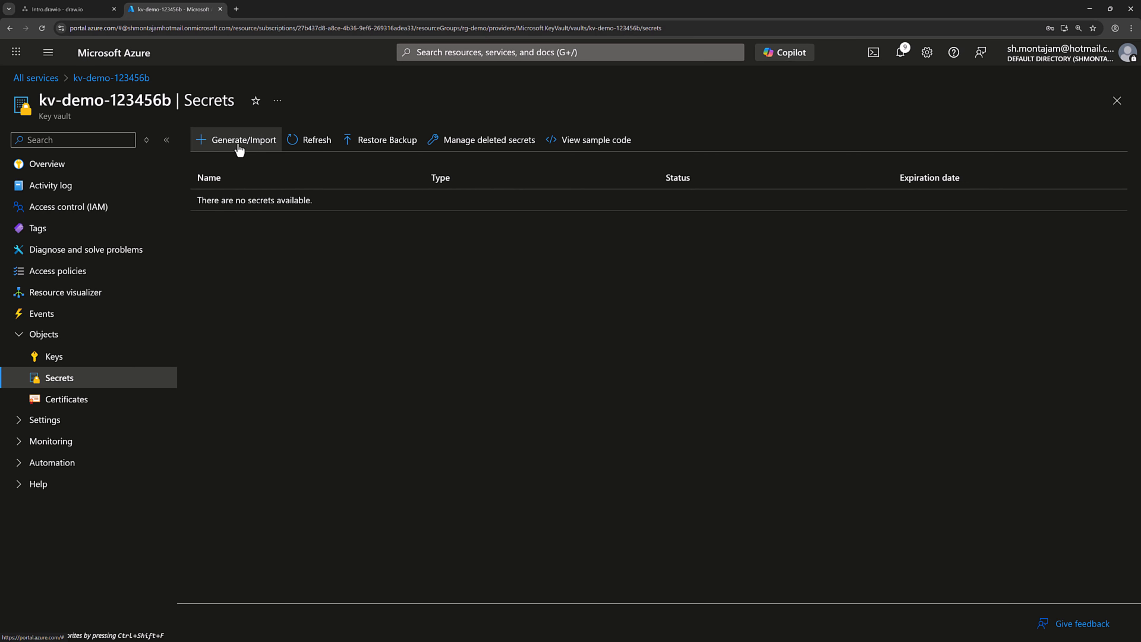
pyautogui.click(239, 143)
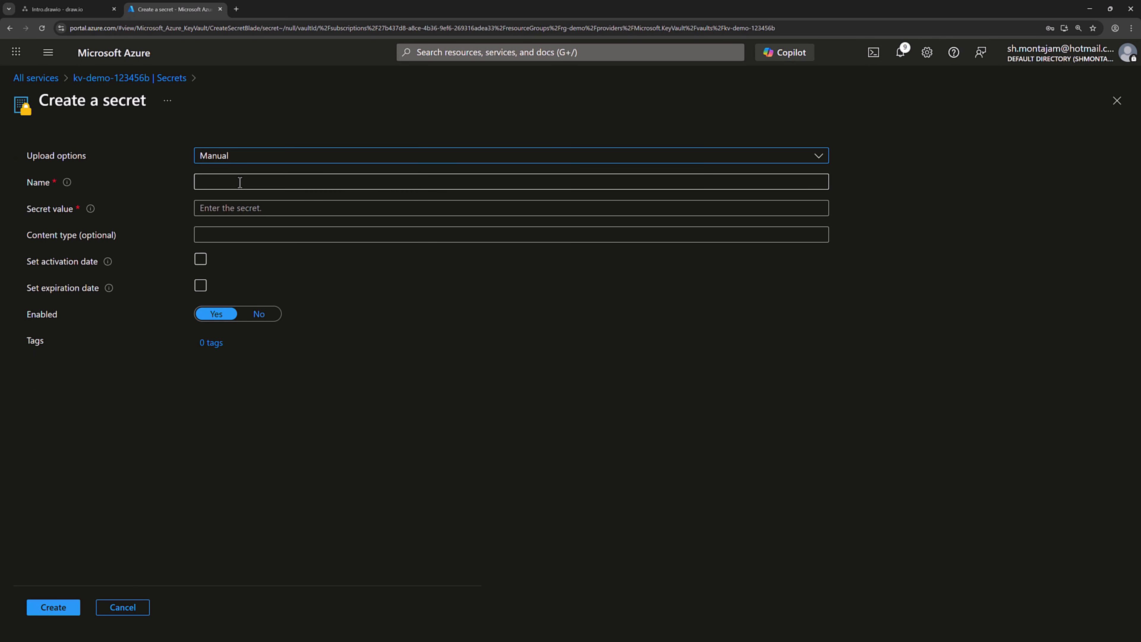
pyautogui.click(240, 182)
pyautogui.write('M')
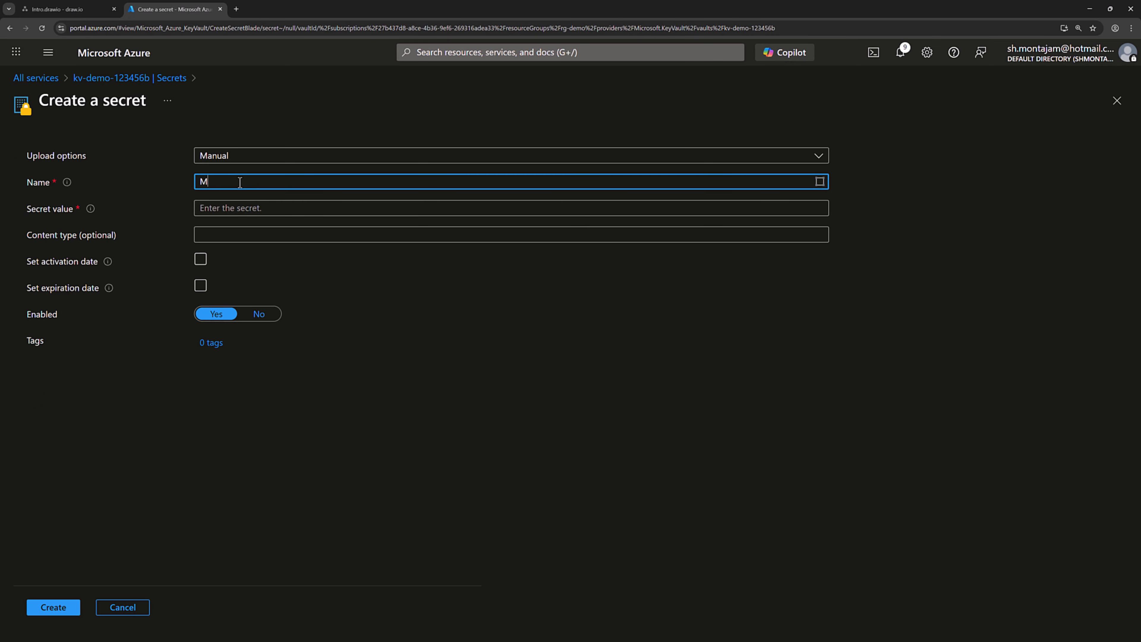
pyautogui.write('yConnection')
pyautogui.hotkey('alt', 'Tab')
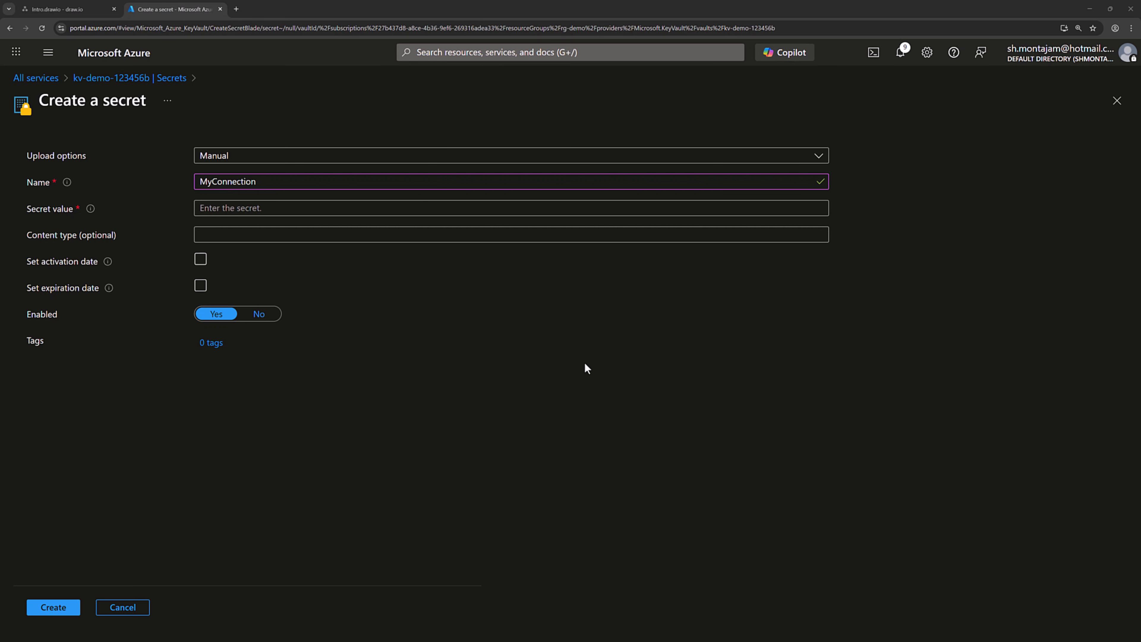
pyautogui.click(261, 210)
pyautogui.hotkey('ctrl', 'v')
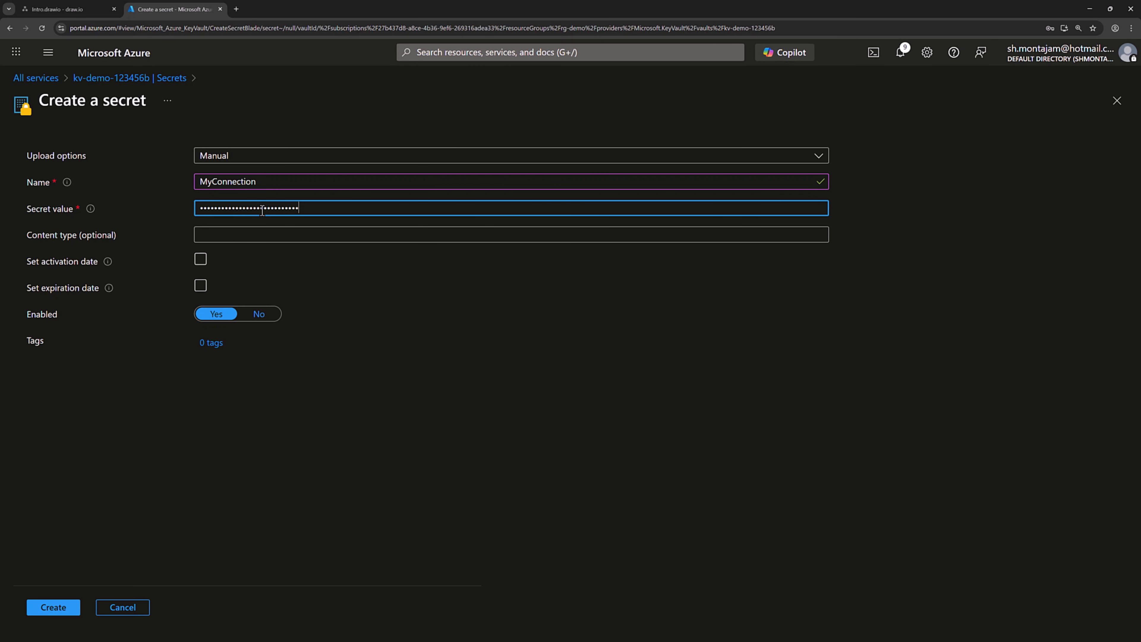
pyautogui.click(63, 612)
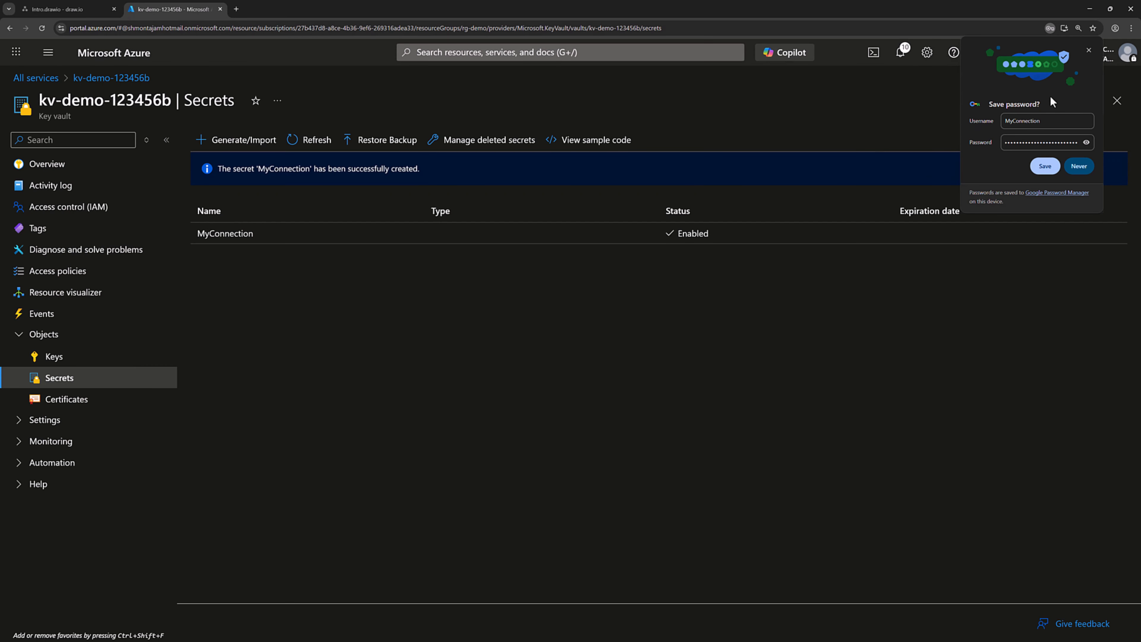
pyautogui.click(1084, 45)
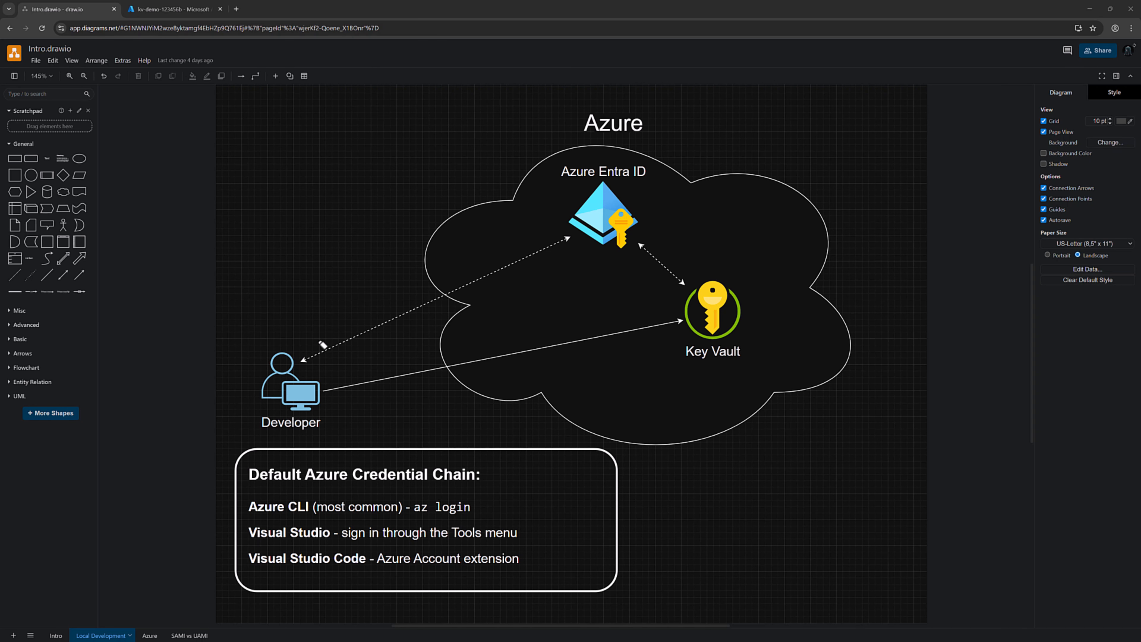
pyautogui.moveTo(314, 351)
pyautogui.mouseDown()
pyautogui.moveTo(577, 242)
pyautogui.moveTo(342, 365)
pyautogui.moveTo(359, 359)
pyautogui.mouseUp()
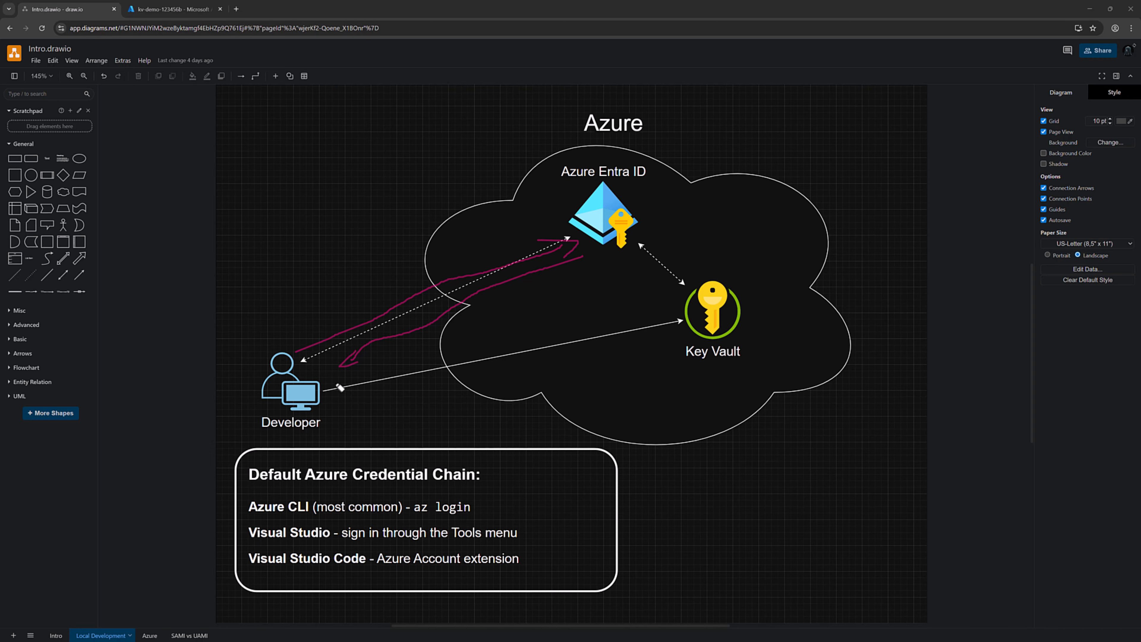
pyautogui.moveTo(334, 384)
pyautogui.mouseDown()
pyautogui.moveTo(661, 322)
pyautogui.moveTo(651, 318)
pyautogui.mouseUp()
pyautogui.moveTo(672, 320); pyautogui.dragTo(643, 334)
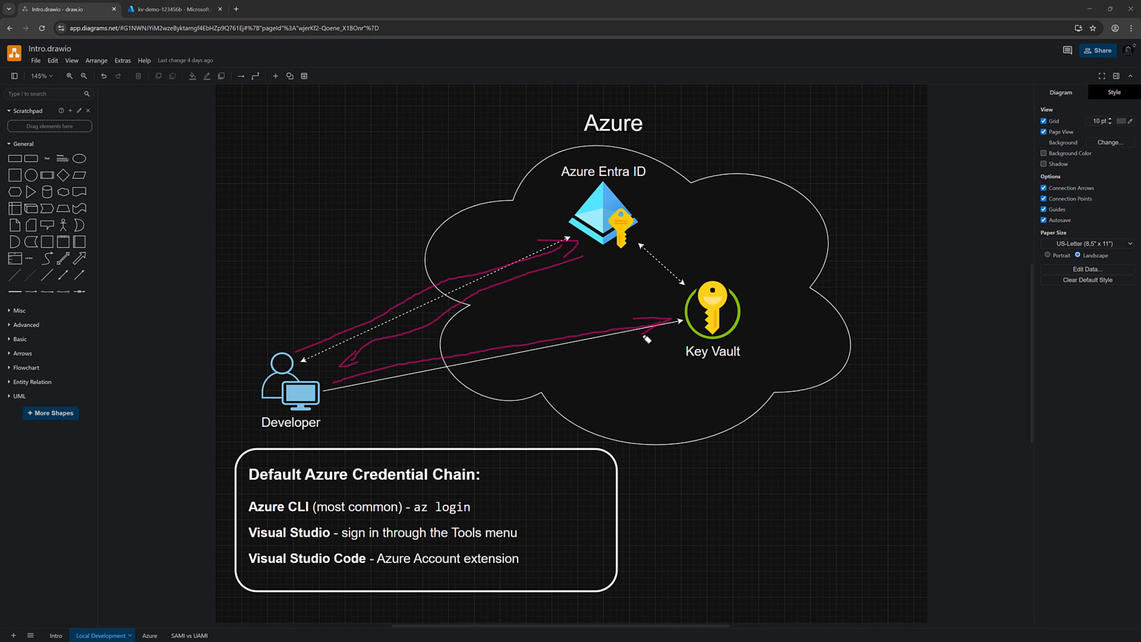
pyautogui.click(671, 307)
pyautogui.moveTo(656, 295)
pyautogui.mouseDown()
pyautogui.moveTo(624, 263)
pyautogui.moveTo(616, 281)
pyautogui.moveTo(614, 251)
pyautogui.moveTo(634, 259)
pyautogui.mouseUp()
pyautogui.moveTo(677, 340); pyautogui.dragTo(687, 338)
pyautogui.moveTo(536, 365)
pyautogui.mouseDown()
pyautogui.moveTo(338, 398)
pyautogui.moveTo(369, 403)
pyautogui.mouseUp()
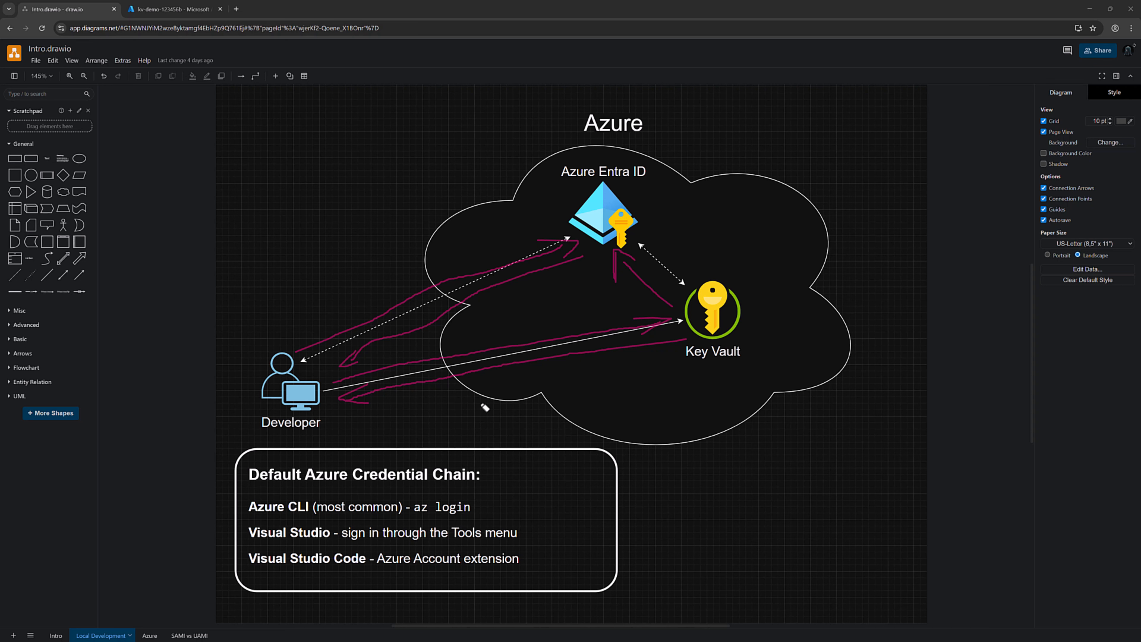
pyautogui.press('Escape')
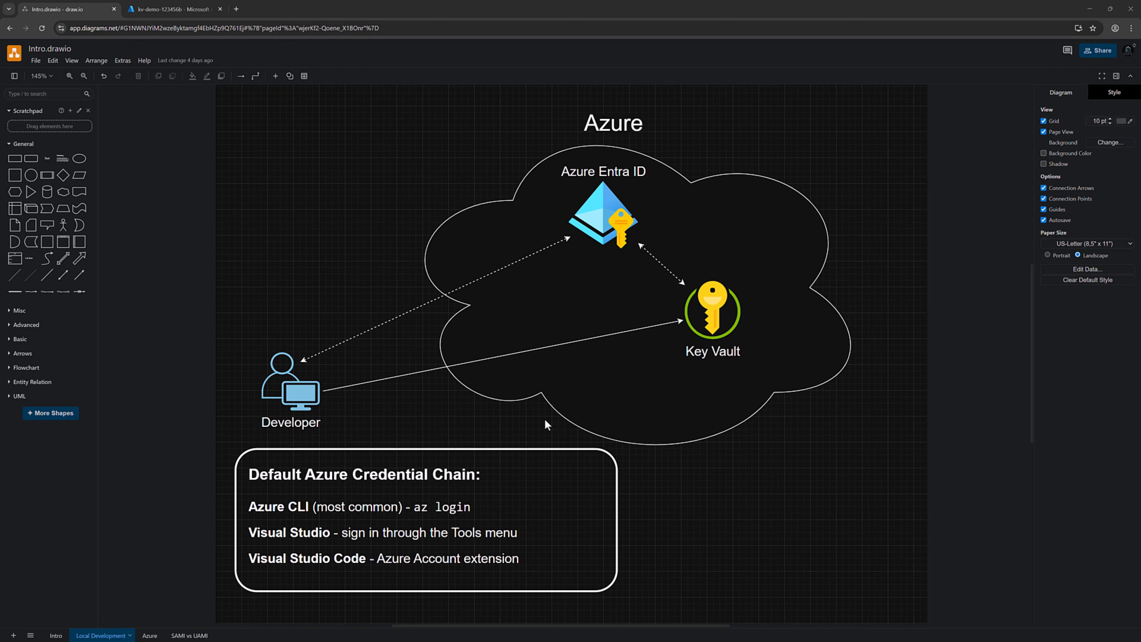
pyautogui.click(516, 478)
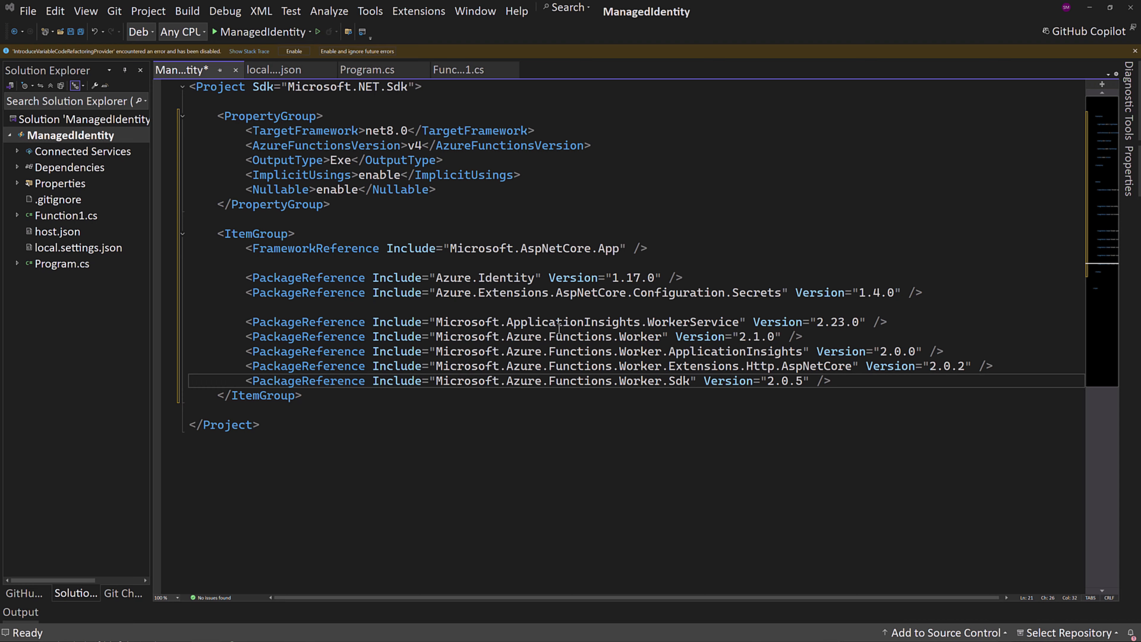
# In Visual Studio, review the Azure.Identity and Azure.Extensions.AspNetCore.Configuration.Secrets package references in the project file and the KeyVaultUrl value in local.settings.json
pyautogui.click(436, 278)
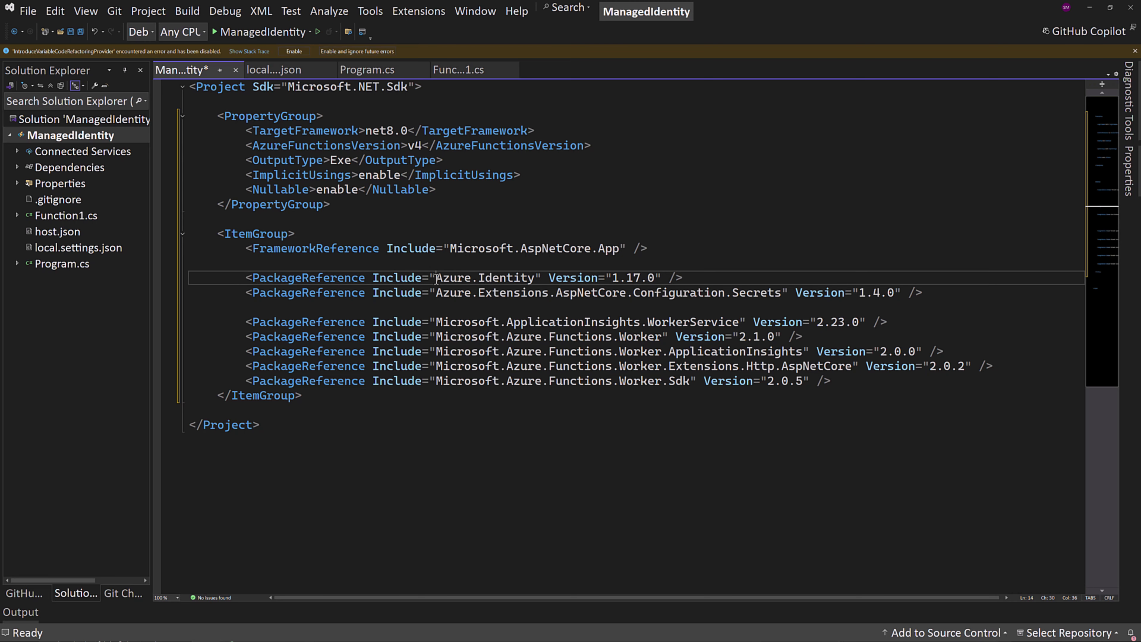
pyautogui.moveTo(436, 278); pyautogui.dragTo(534, 276)
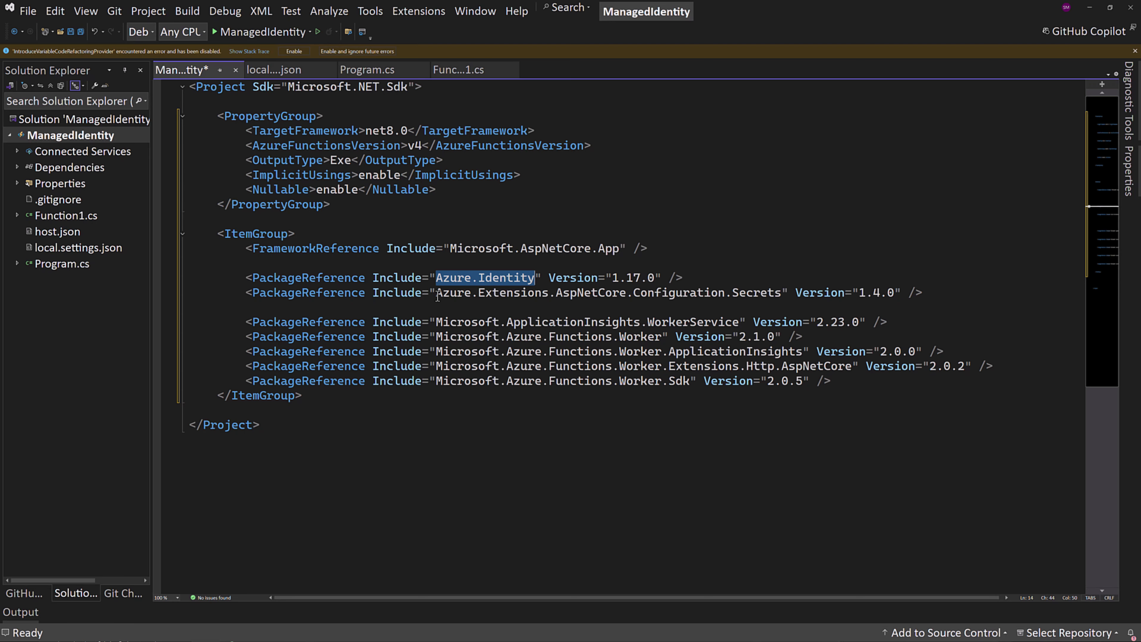
pyautogui.moveTo(436, 293); pyautogui.dragTo(779, 294)
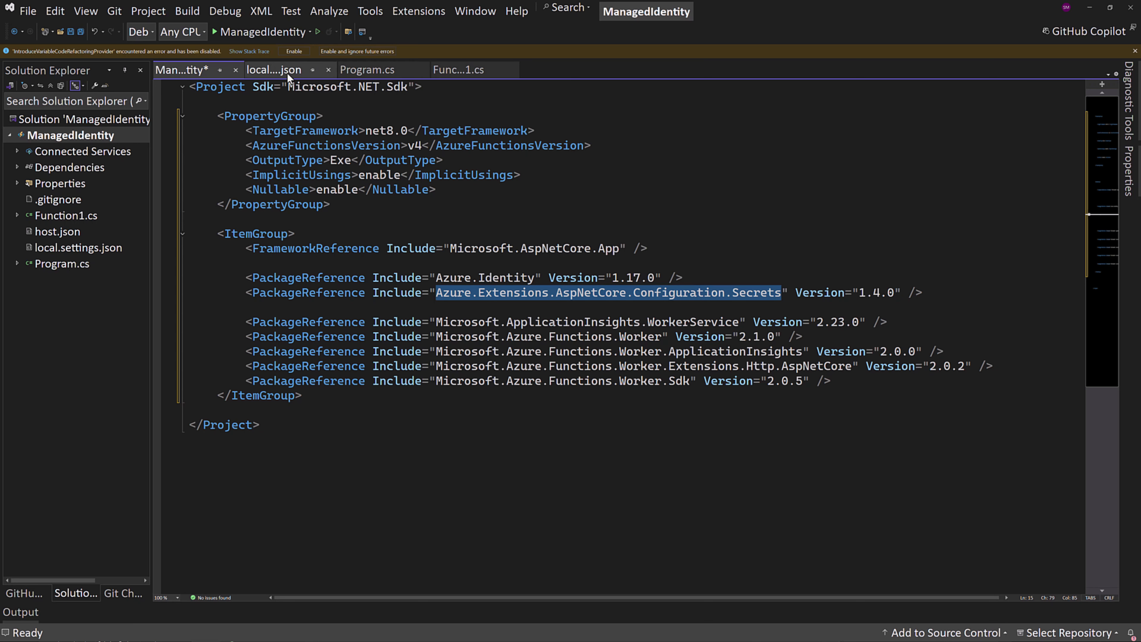
pyautogui.click(278, 73)
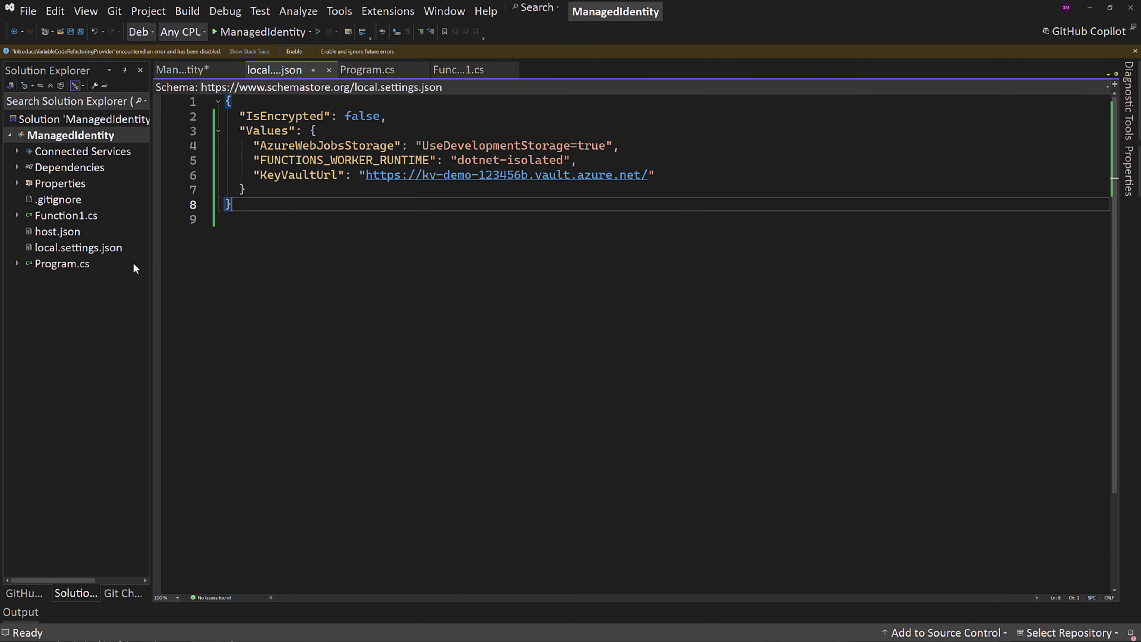
pyautogui.doubleClick(315, 176)
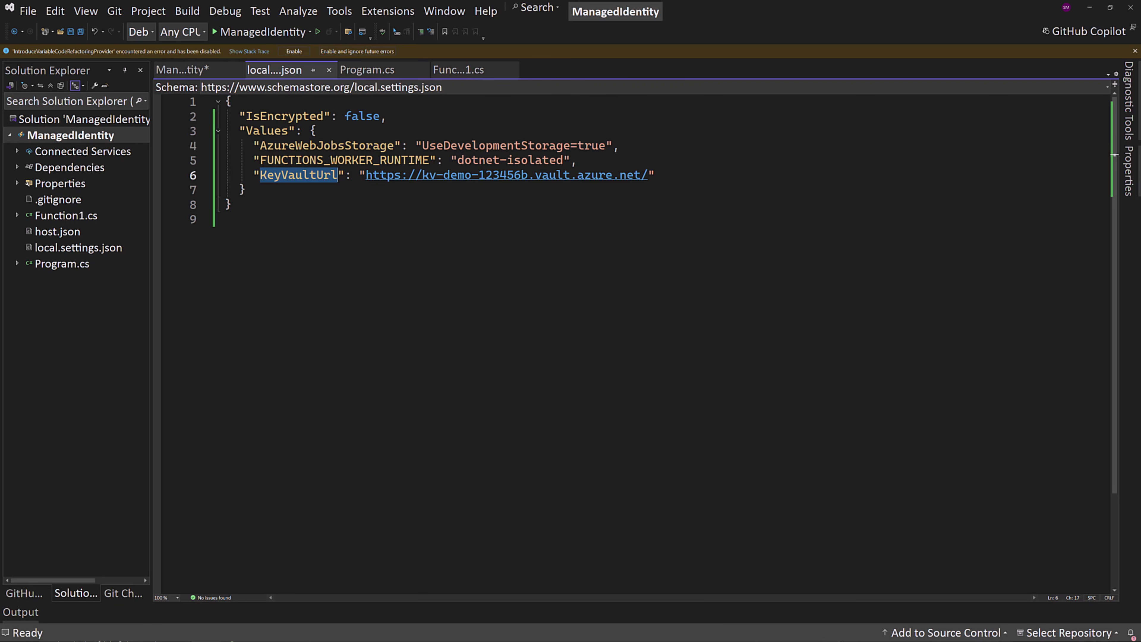
pyautogui.click(915, 183)
pyautogui.click(428, 193)
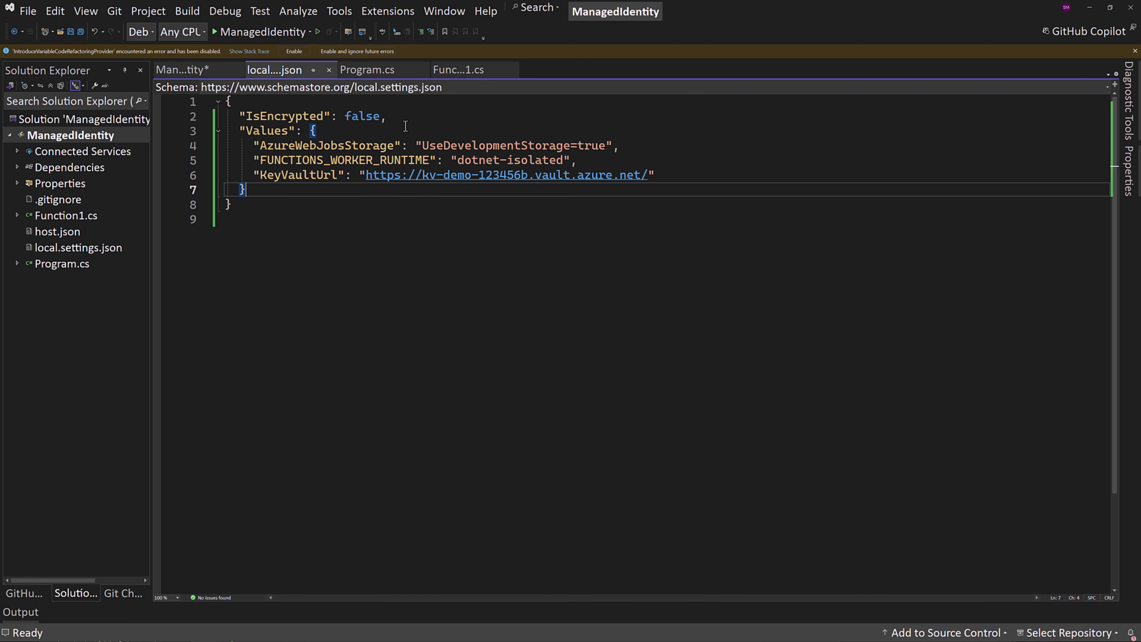
# Examine in Program.cs how keyVaultUrl is read from the configuration and passed to AddAzureKeyVault with DefaultAzureCredential
pyautogui.click(372, 71)
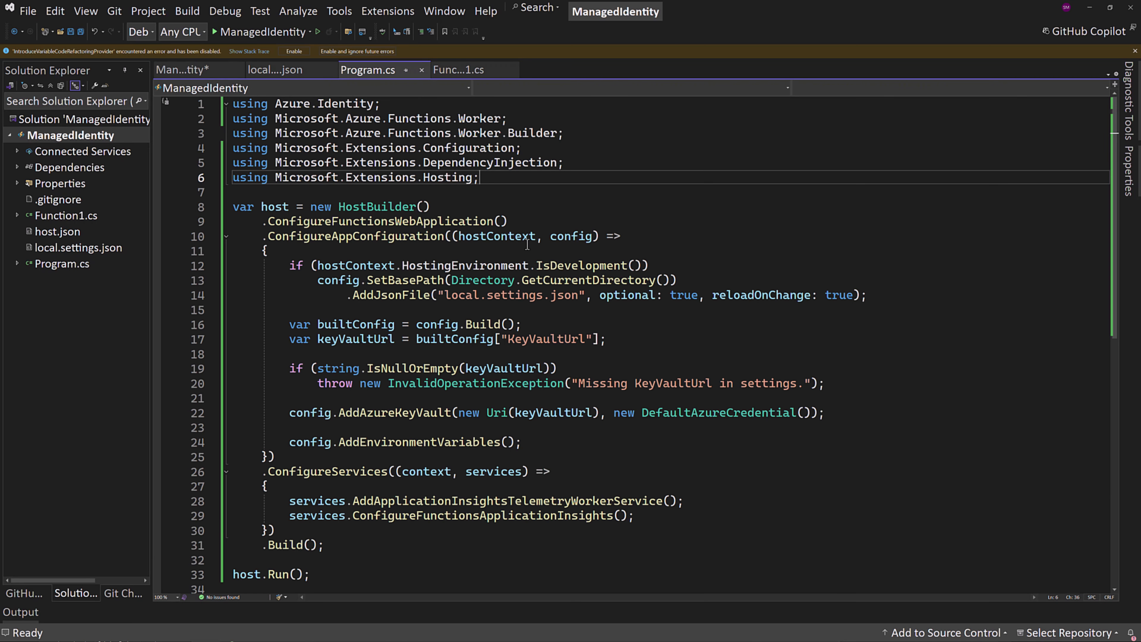
pyautogui.scroll(-1, 526, 245)
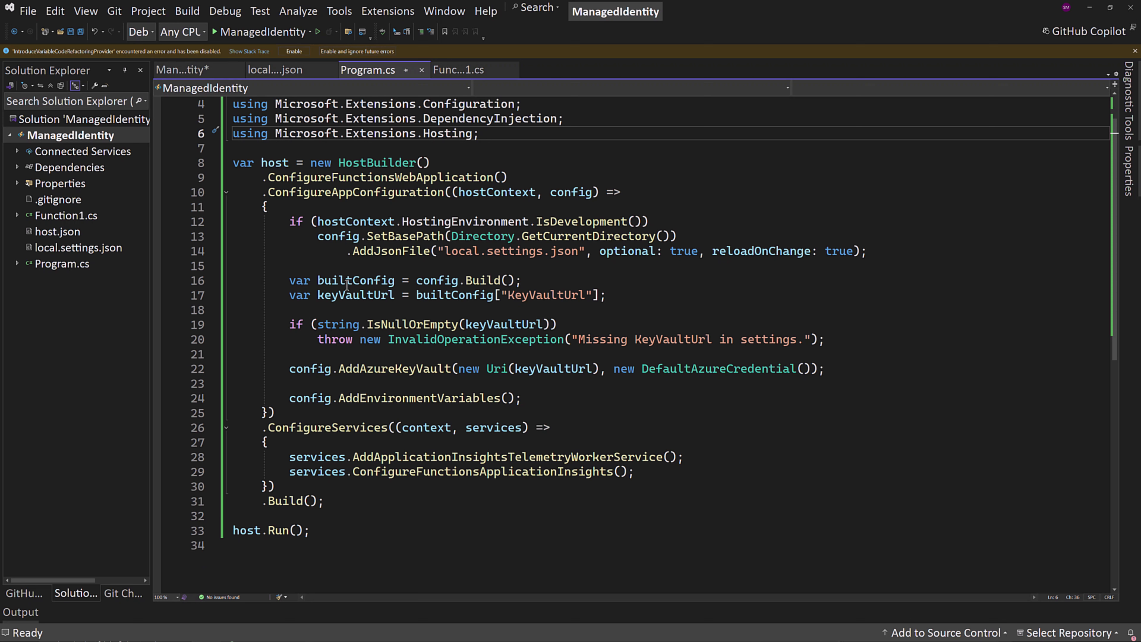
pyautogui.doubleClick(544, 296)
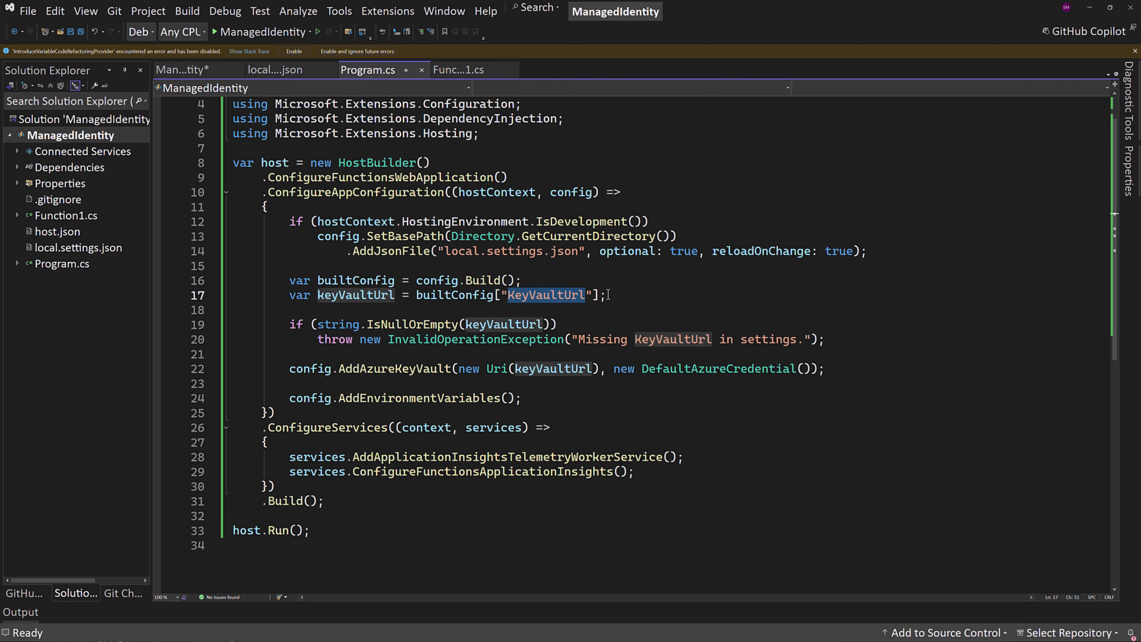
pyautogui.moveTo(605, 297); pyautogui.dragTo(290, 297)
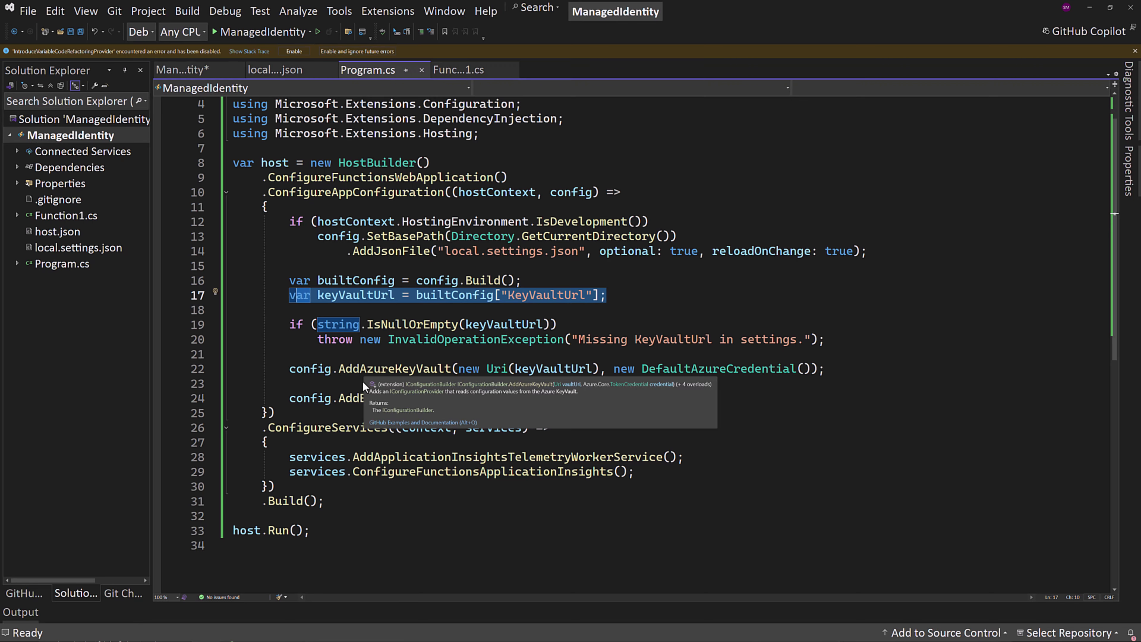
pyautogui.doubleClick(383, 369)
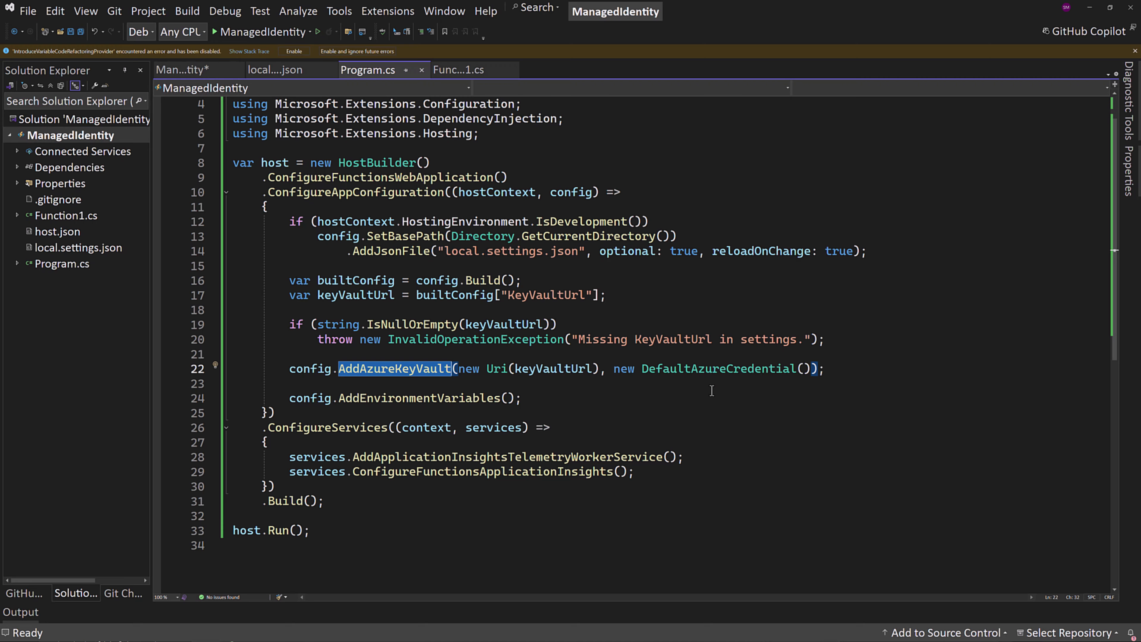
pyautogui.doubleClick(699, 375)
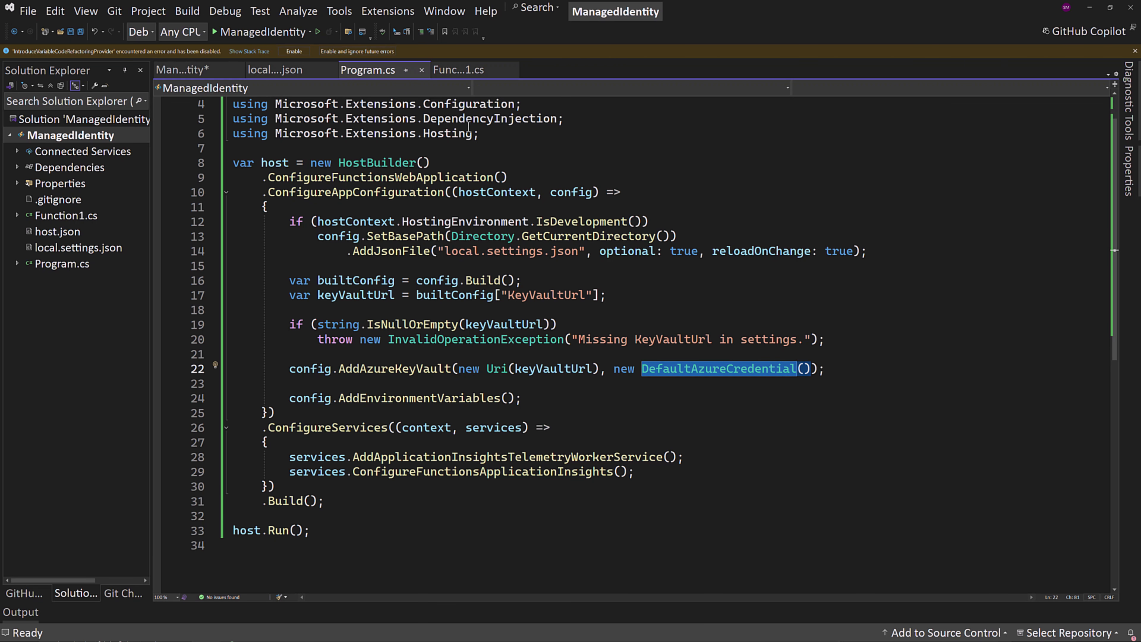
# Examine in Function1.cs how the GetSecret function reads MyConnection from the configuration and returns the secret value
pyautogui.click(454, 72)
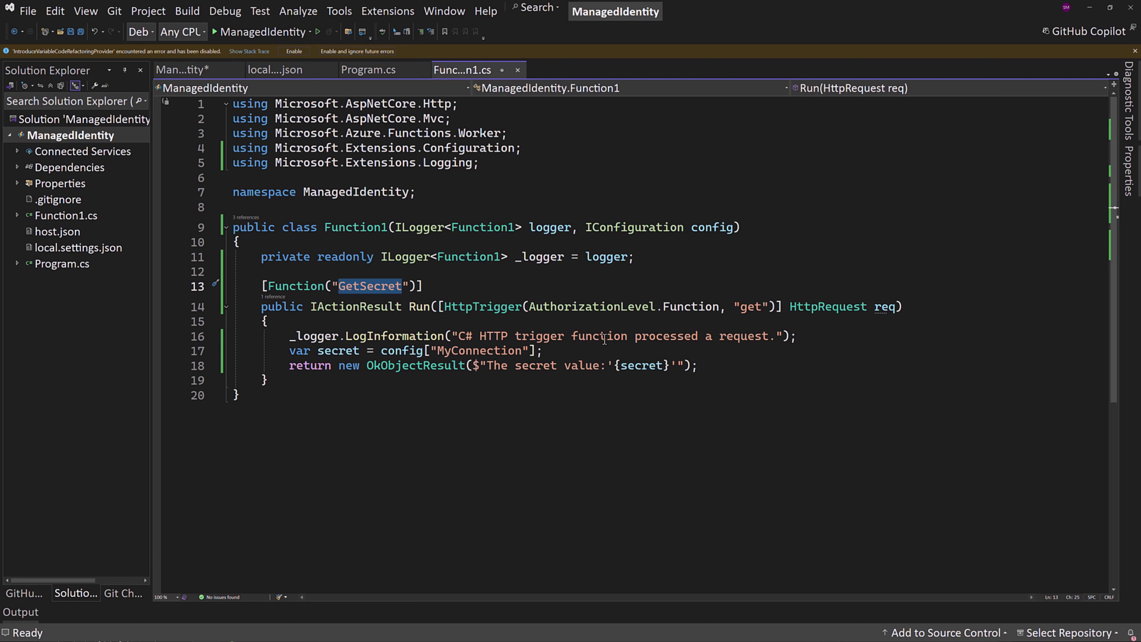
pyautogui.click(399, 350)
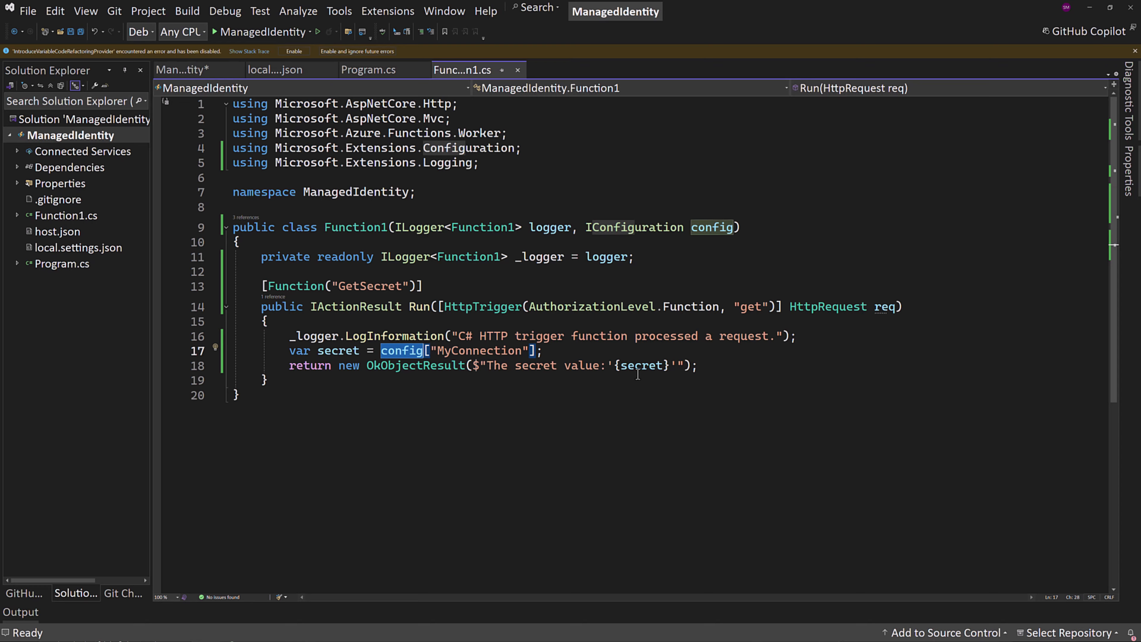
pyautogui.doubleClick(641, 366)
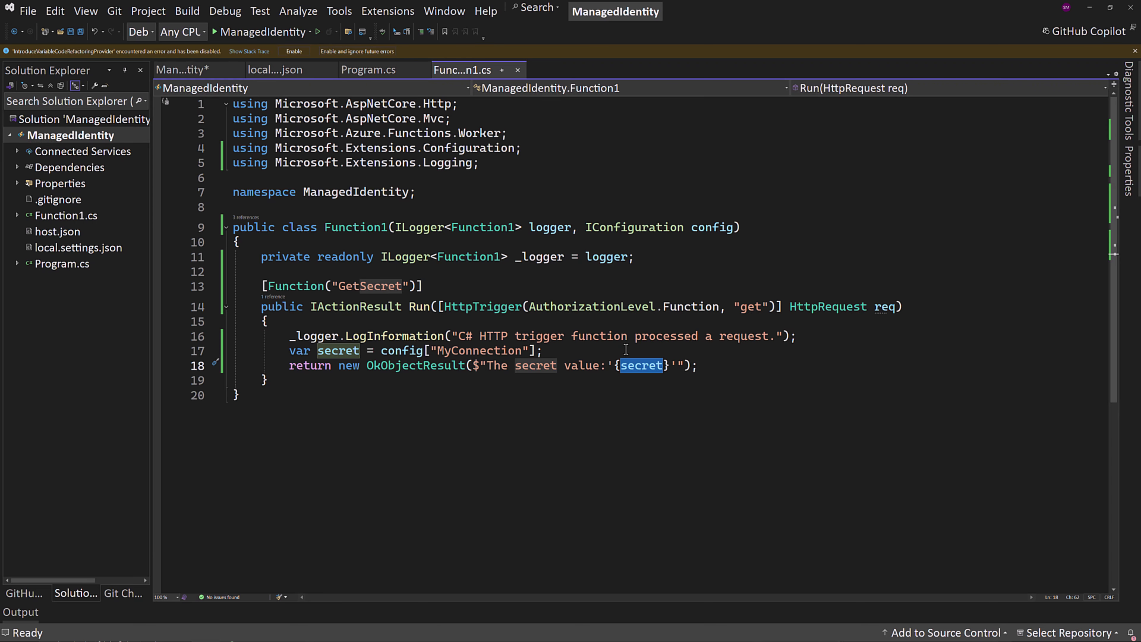
pyautogui.press('F5')
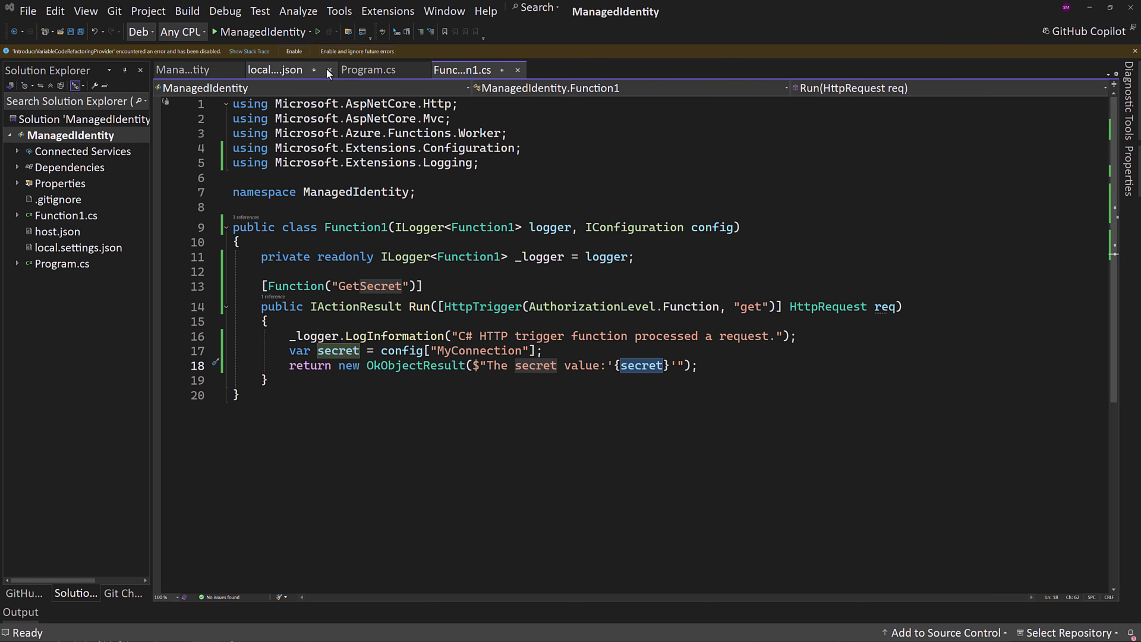
# Recheck the AddAzureKeyVault call with DefaultAzureCredential in Program.cs and return to the Function1.cs code
pyautogui.click(368, 69)
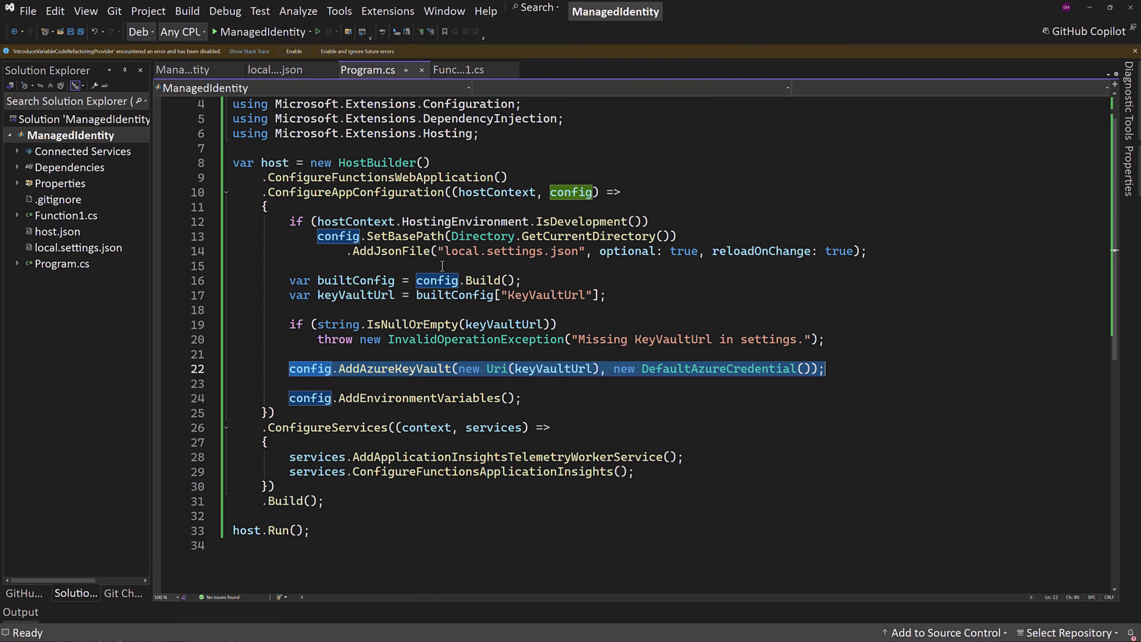
pyautogui.click(317, 369)
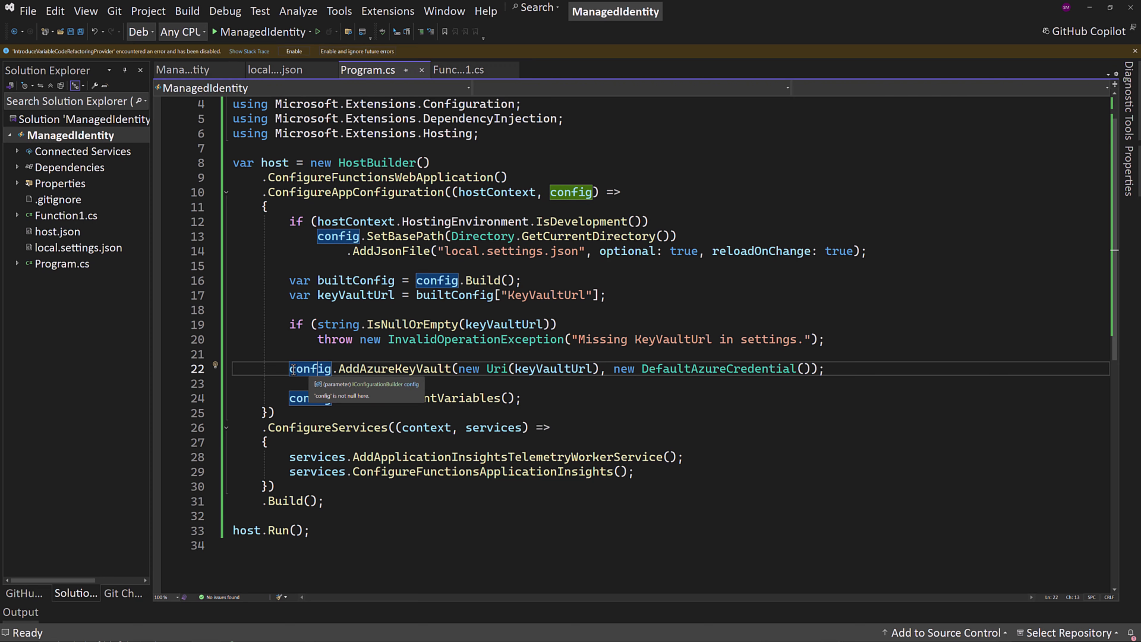
pyautogui.moveTo(376, 369)
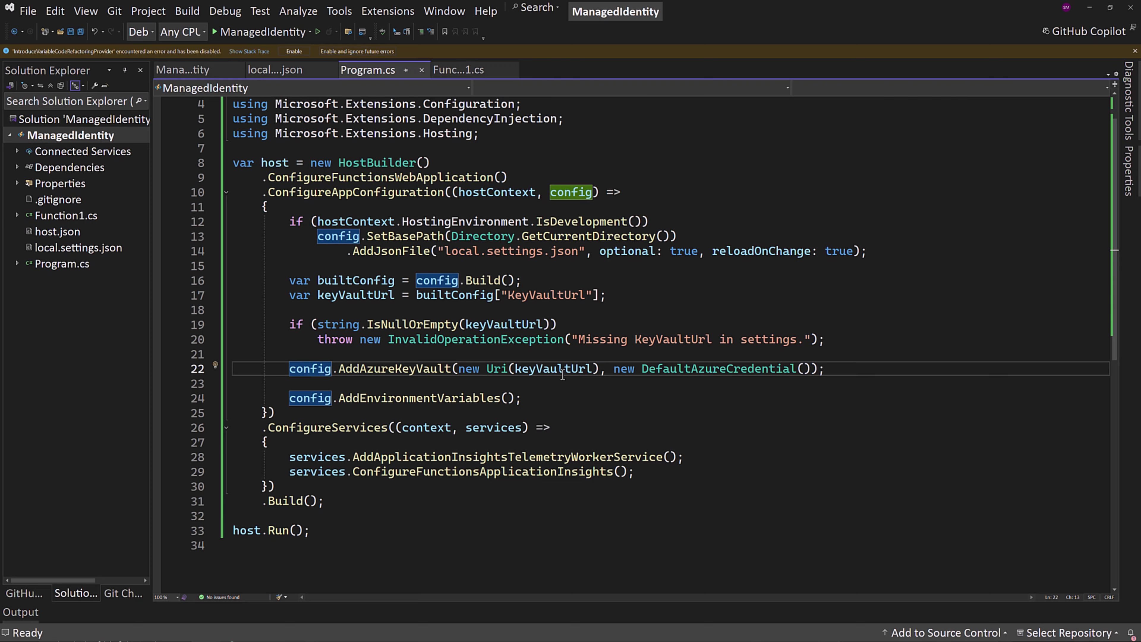
pyautogui.moveTo(610, 370); pyautogui.dragTo(734, 370)
pyautogui.click(830, 372)
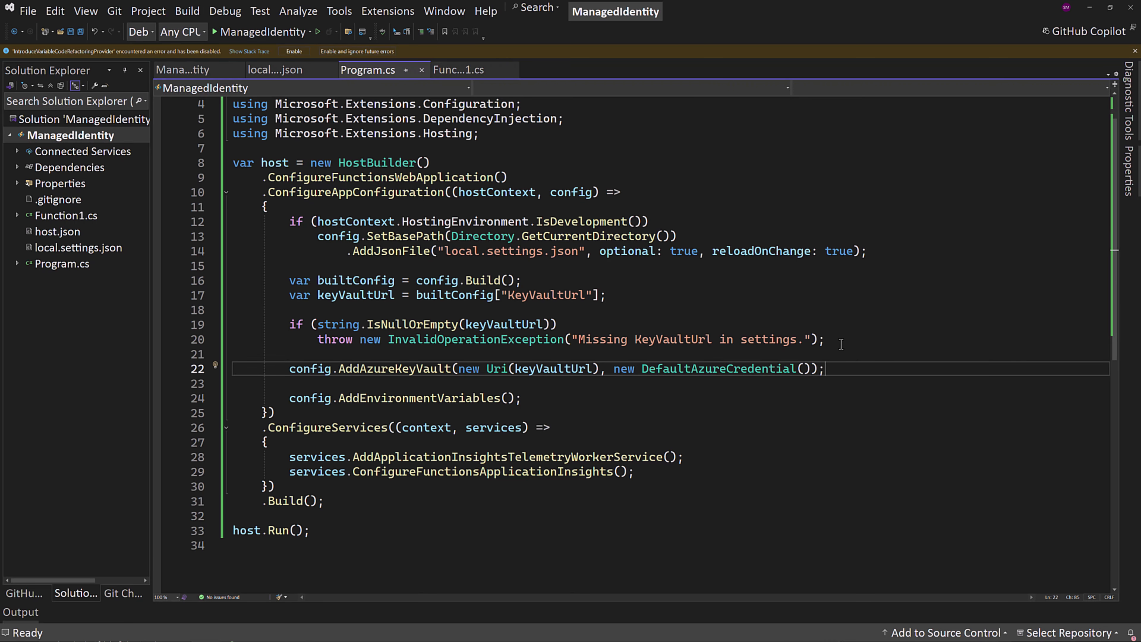
pyautogui.click(456, 71)
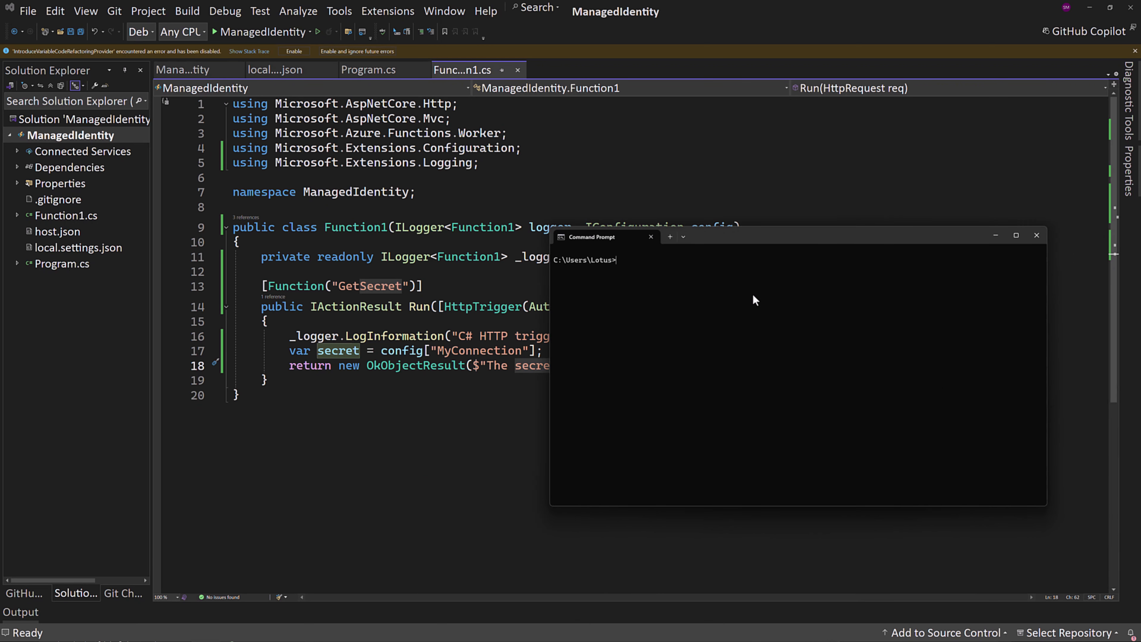
# In Command Prompt, run az login, continue with the suggested Microsoft account and select subscription 1
pyautogui.write('az login')
pyautogui.press('Return')
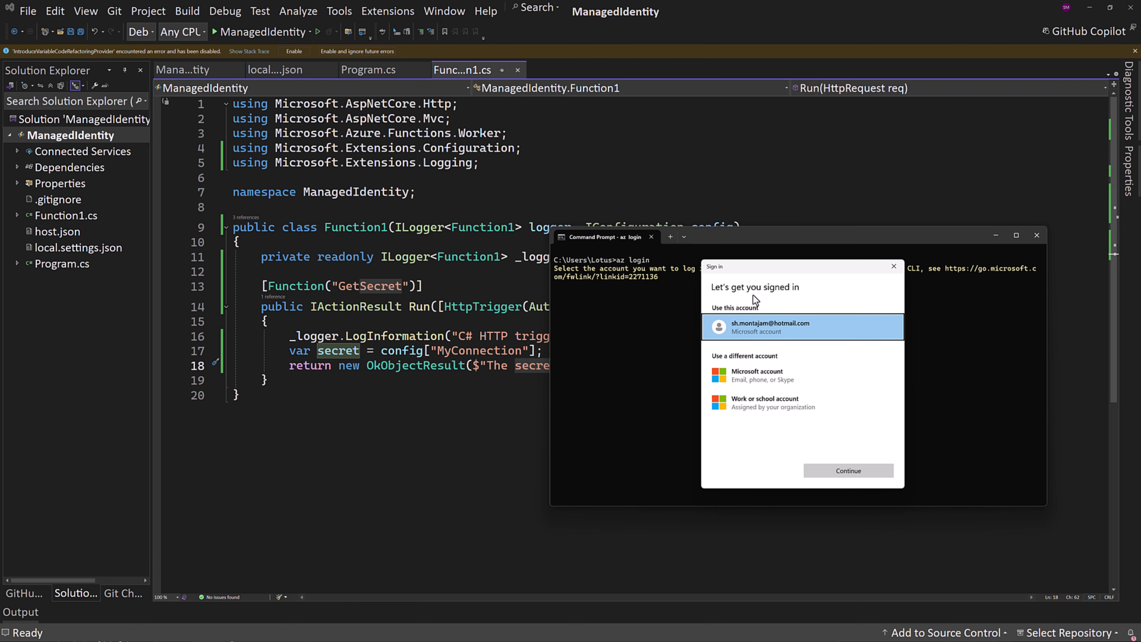
pyautogui.click(821, 473)
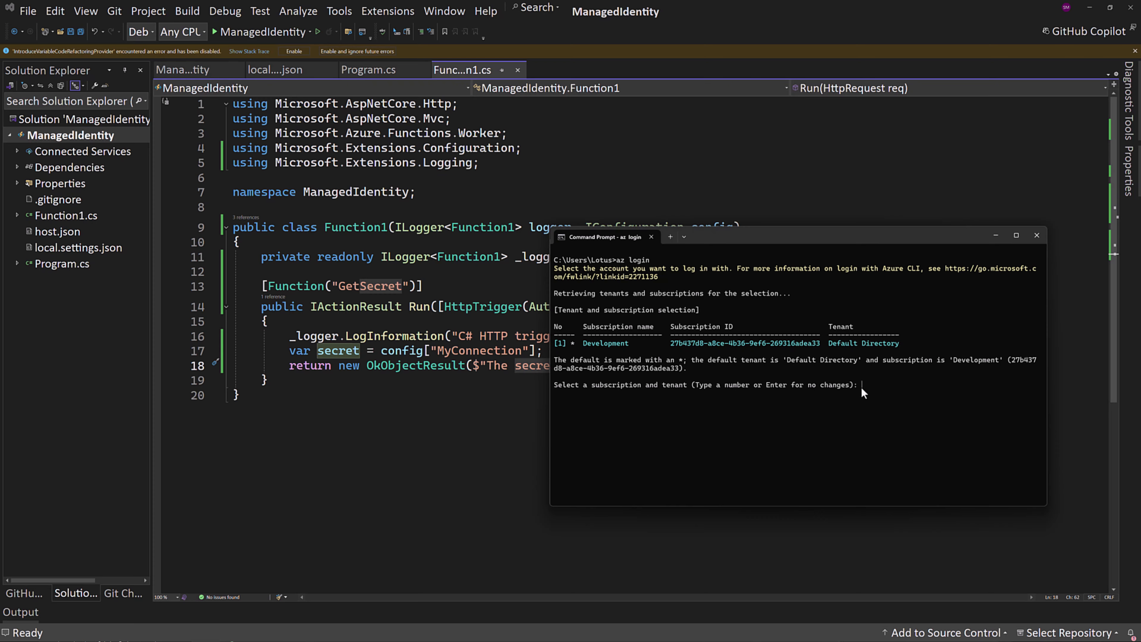
pyautogui.write('1')
pyautogui.press('Return')
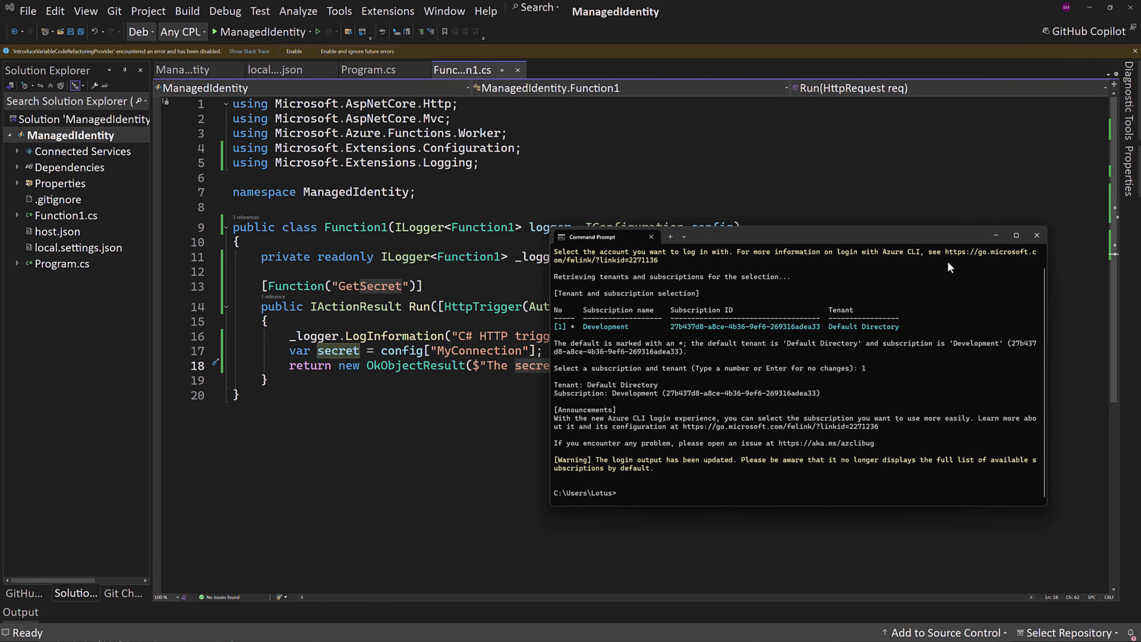
# Start the ManagedIdentity project, then in Postman send the Get Secret request from the Demo collection and highlight the returned secret value
pyautogui.click(278, 34)
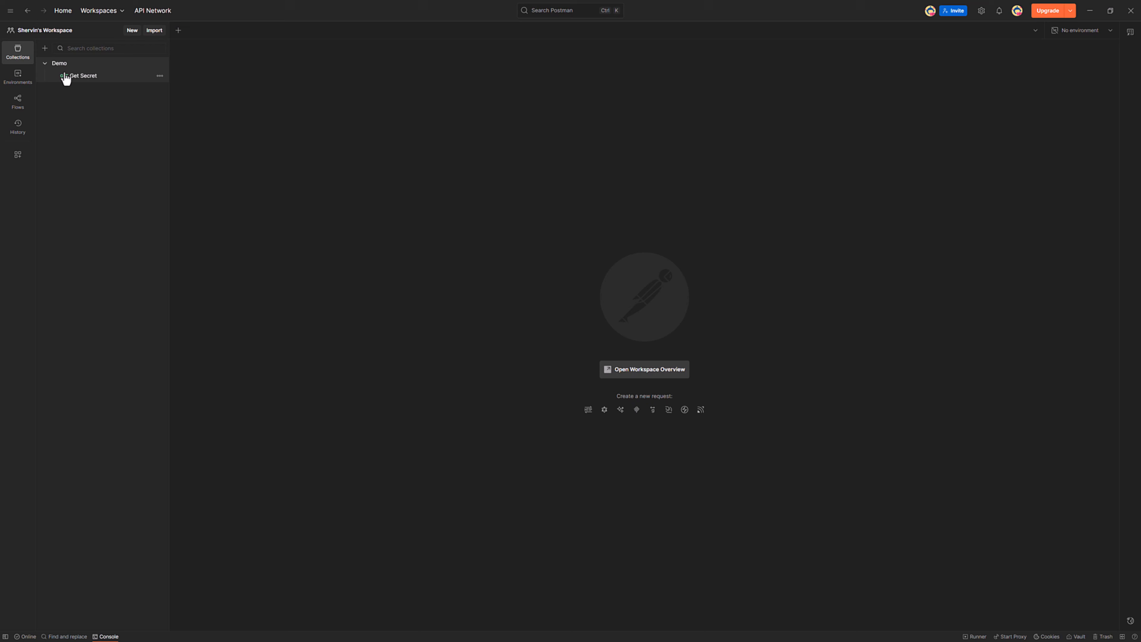
pyautogui.click(67, 76)
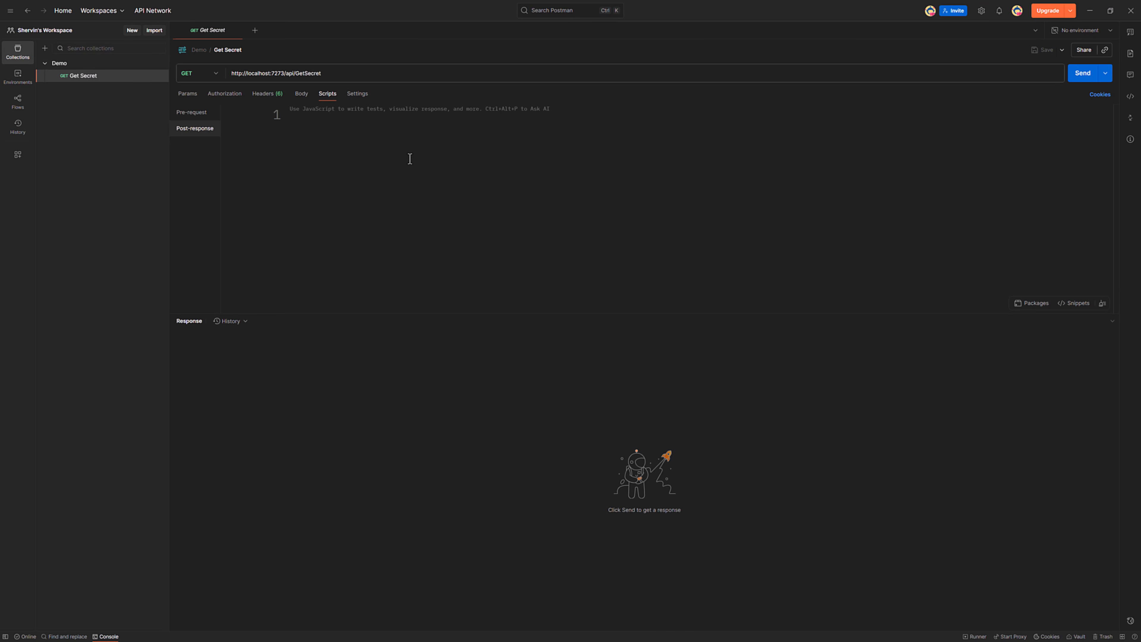
pyautogui.click(1080, 78)
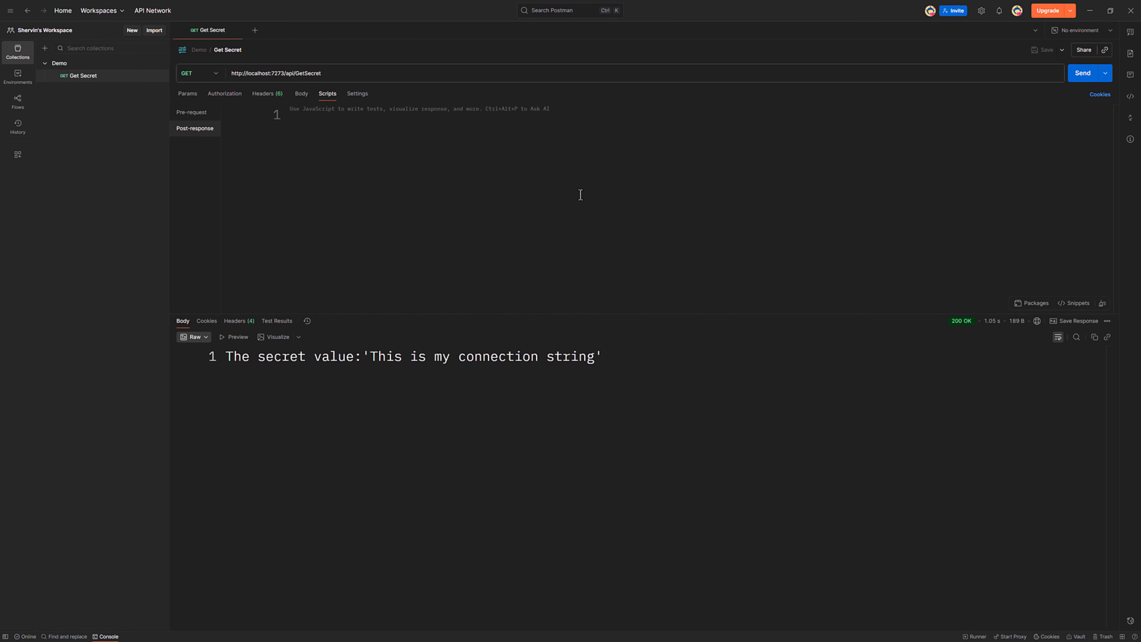
pyautogui.moveTo(370, 356); pyautogui.dragTo(595, 355)
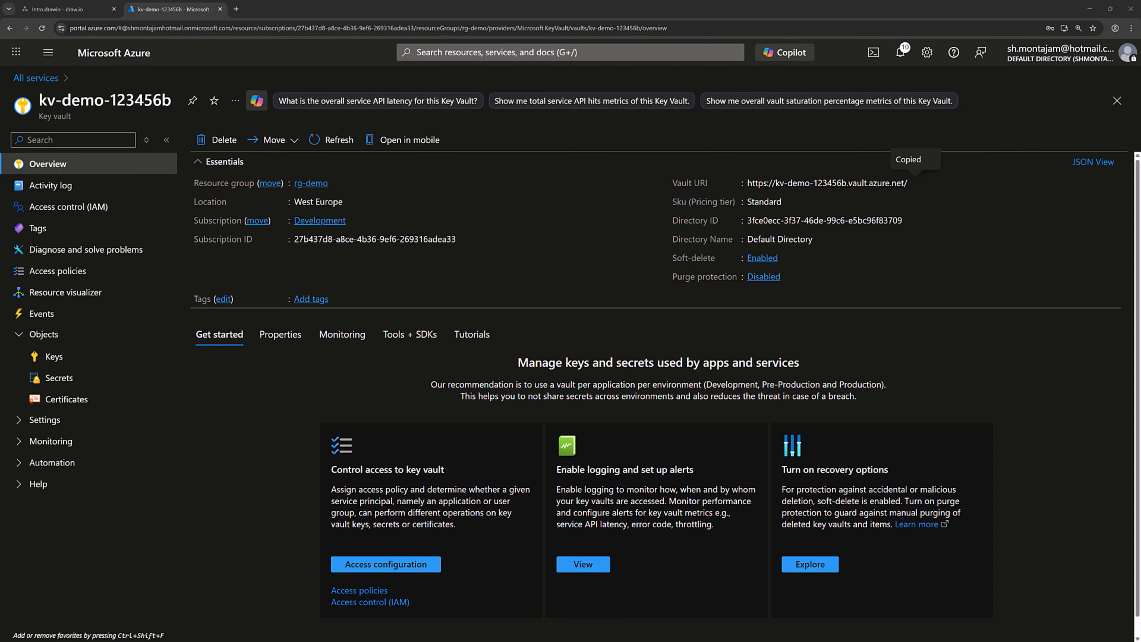
# In the Azure portal, open the current version of the MyConnection secret in the key vault, then reveal and copy its secret value
pyautogui.click(39, 380)
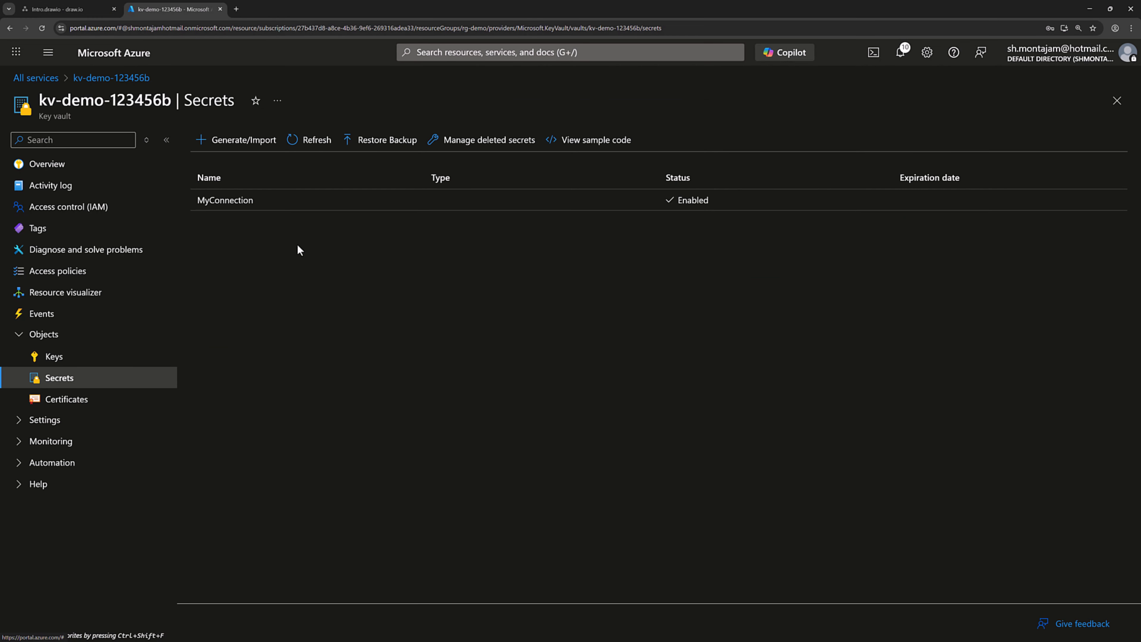
pyautogui.click(237, 203)
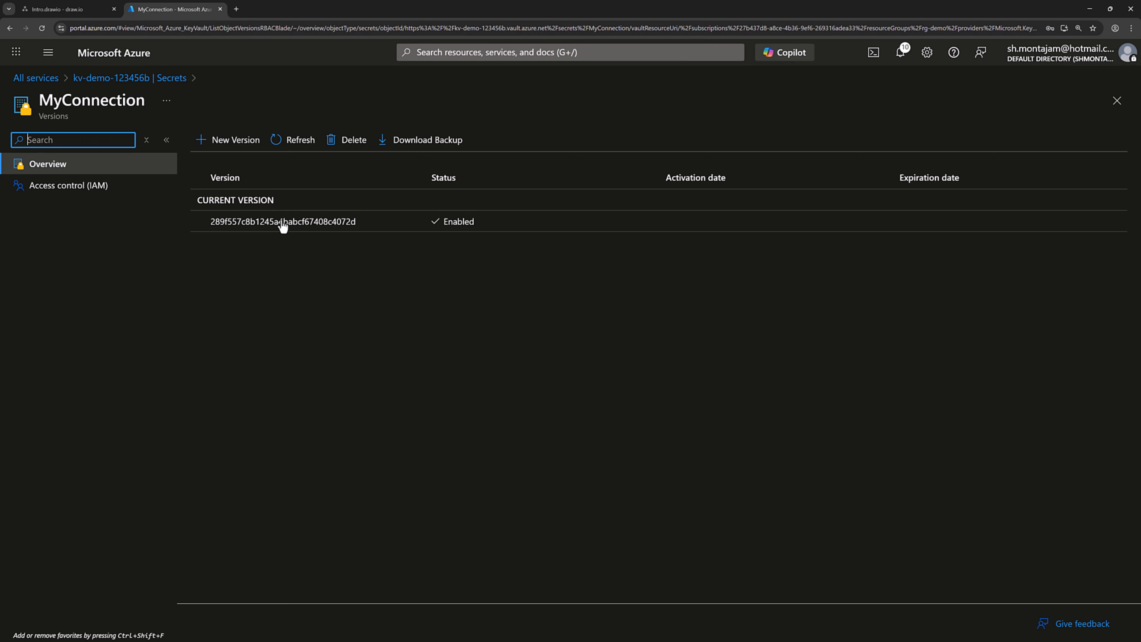
pyautogui.click(284, 227)
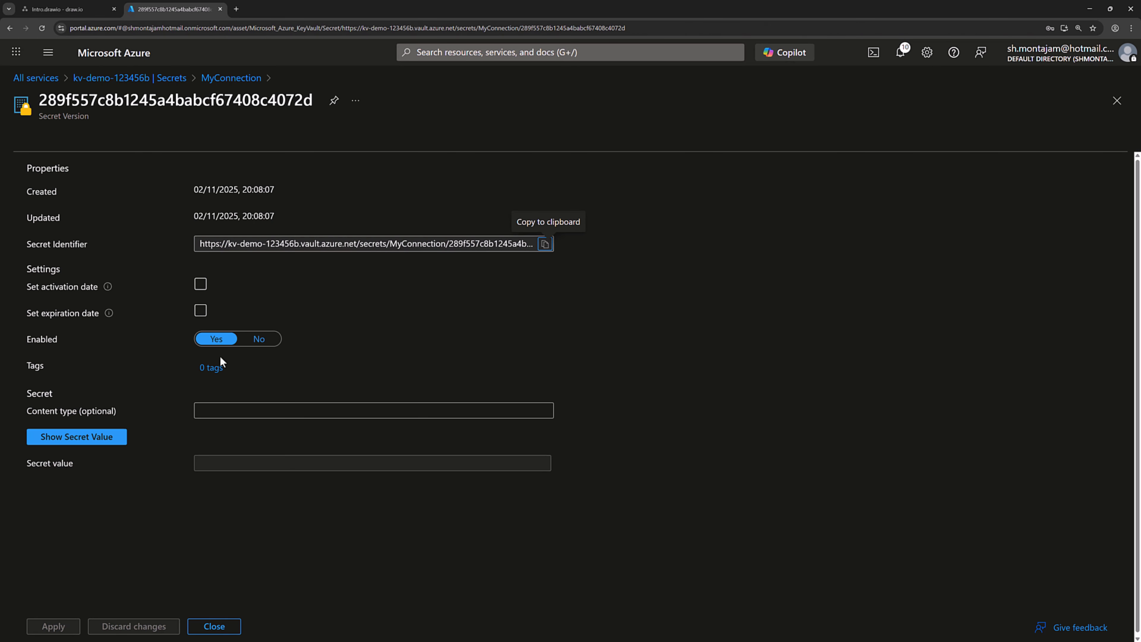
pyautogui.click(81, 438)
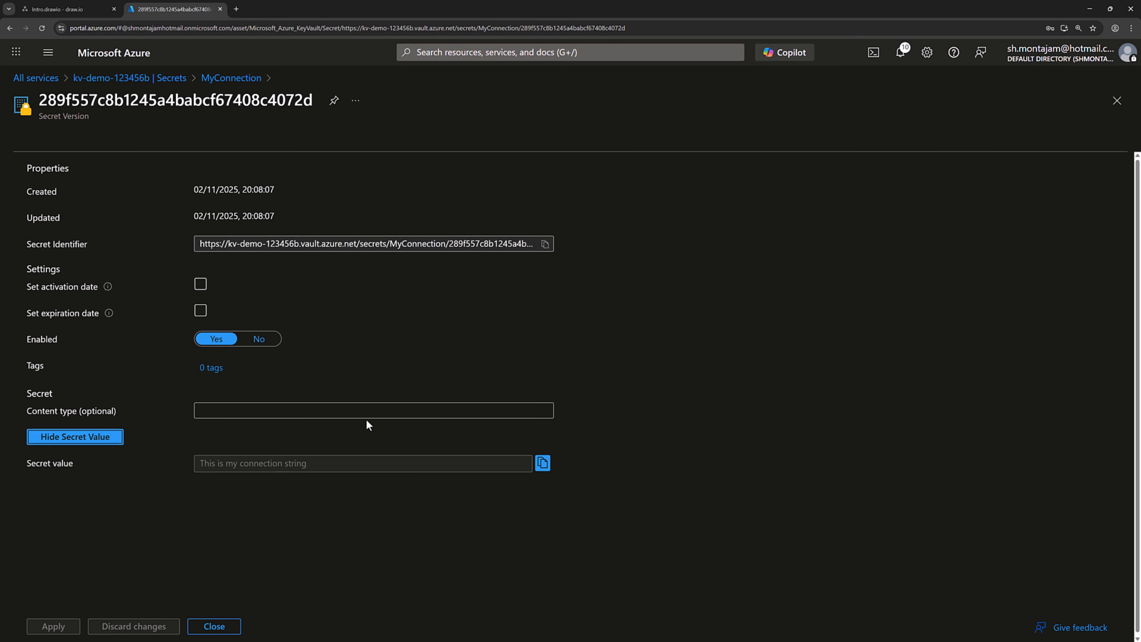
pyautogui.click(542, 468)
pyautogui.moveTo(276, 466); pyautogui.dragTo(180, 461)
# In the Intro.drawio diagram, review the Azure page and the SAMI vs UAMI page on managed identities
pyautogui.hotkey('ctrl', 'shift', 'Tab')
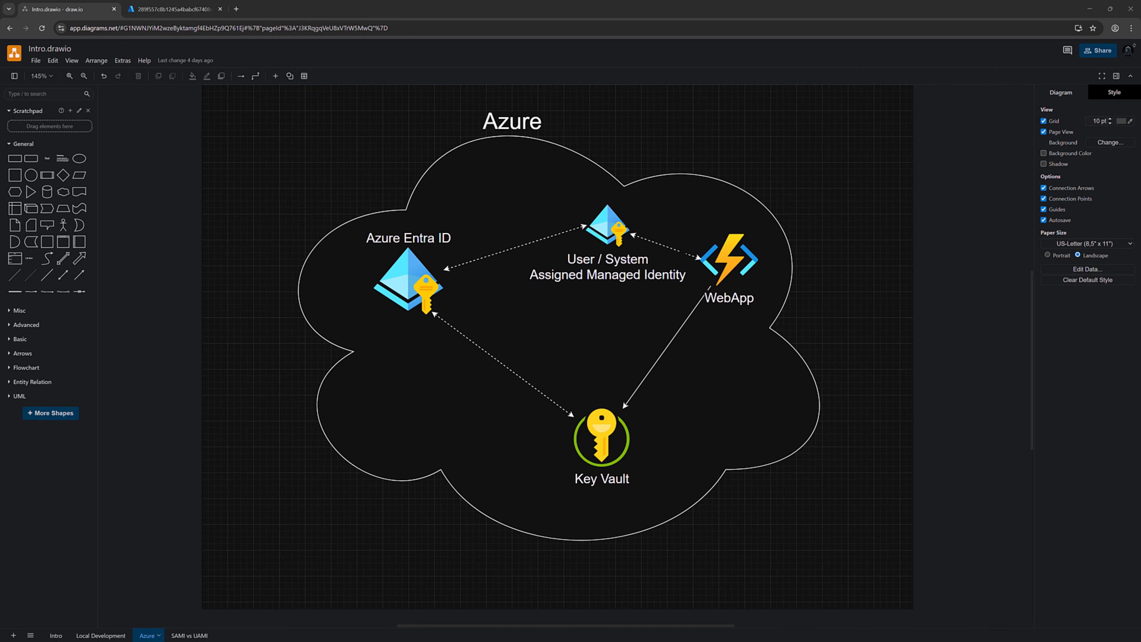
pyautogui.hotkey('ctrl', 'shift', 'pagedown')
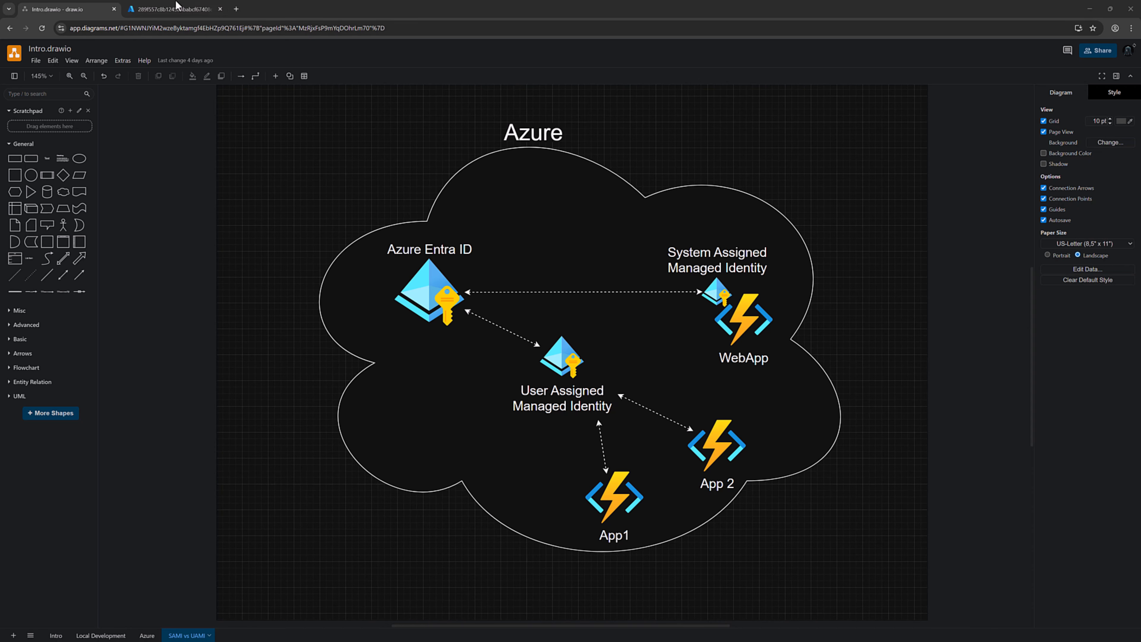
# Back in the Azure portal, start creating a Function App with the Flex Consumption hosting plan
pyautogui.click(171, 14)
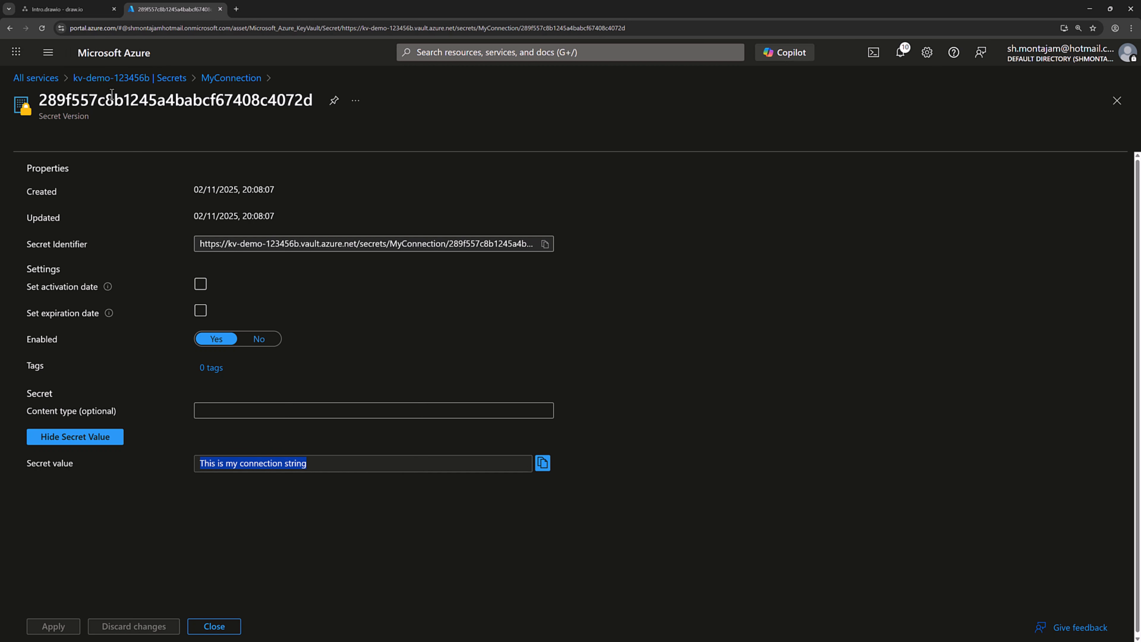
pyautogui.click(56, 57)
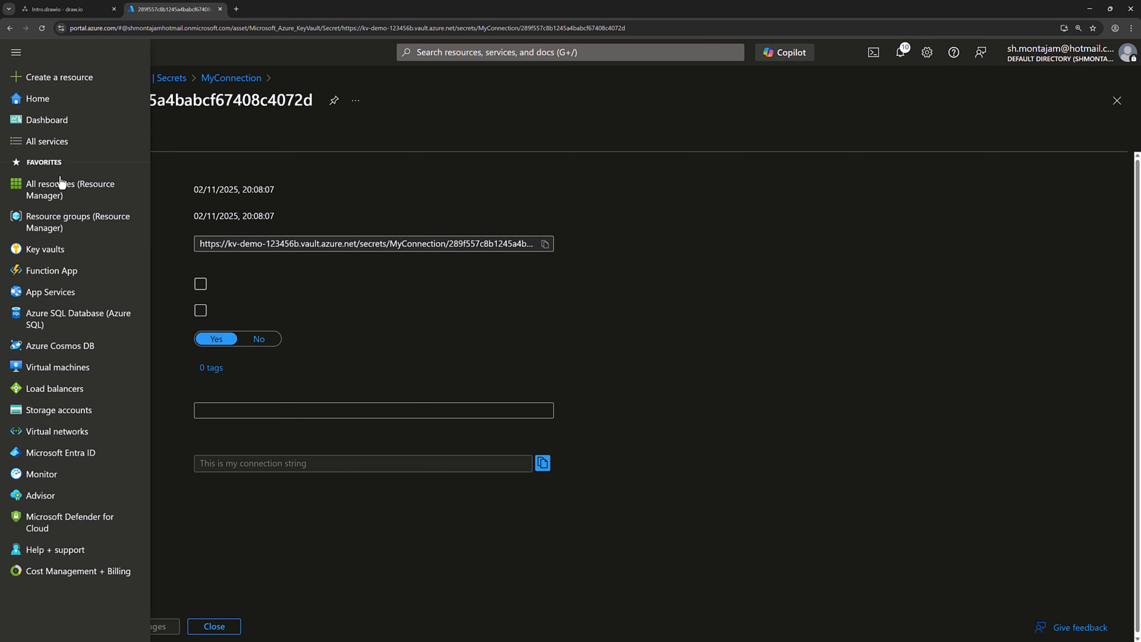
pyautogui.click(52, 270)
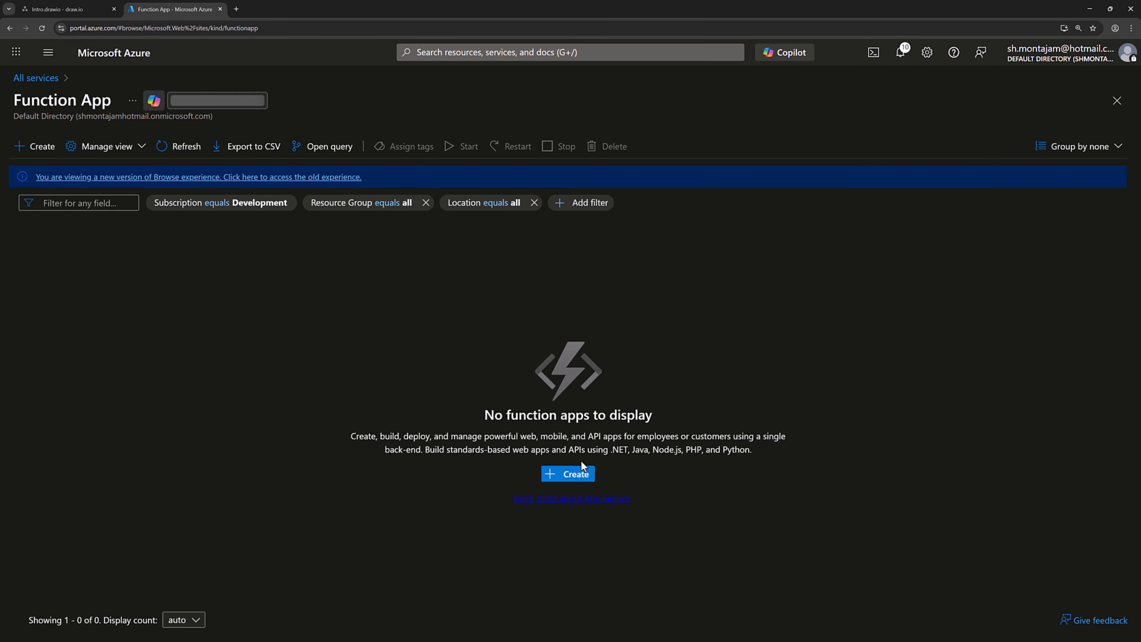
pyautogui.click(568, 474)
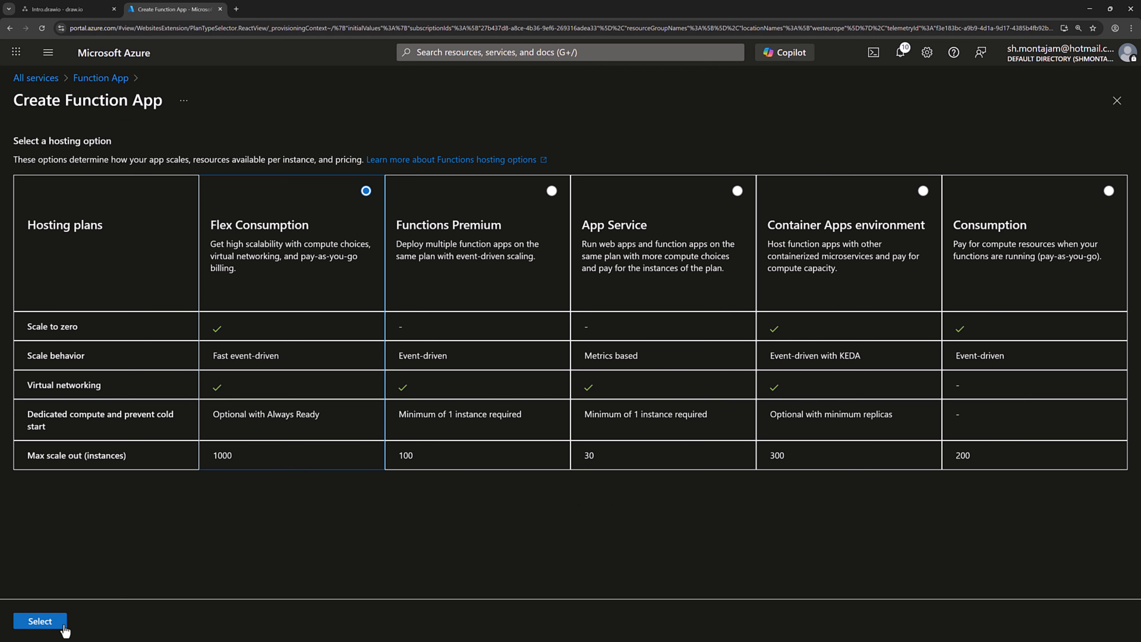
pyautogui.click(40, 622)
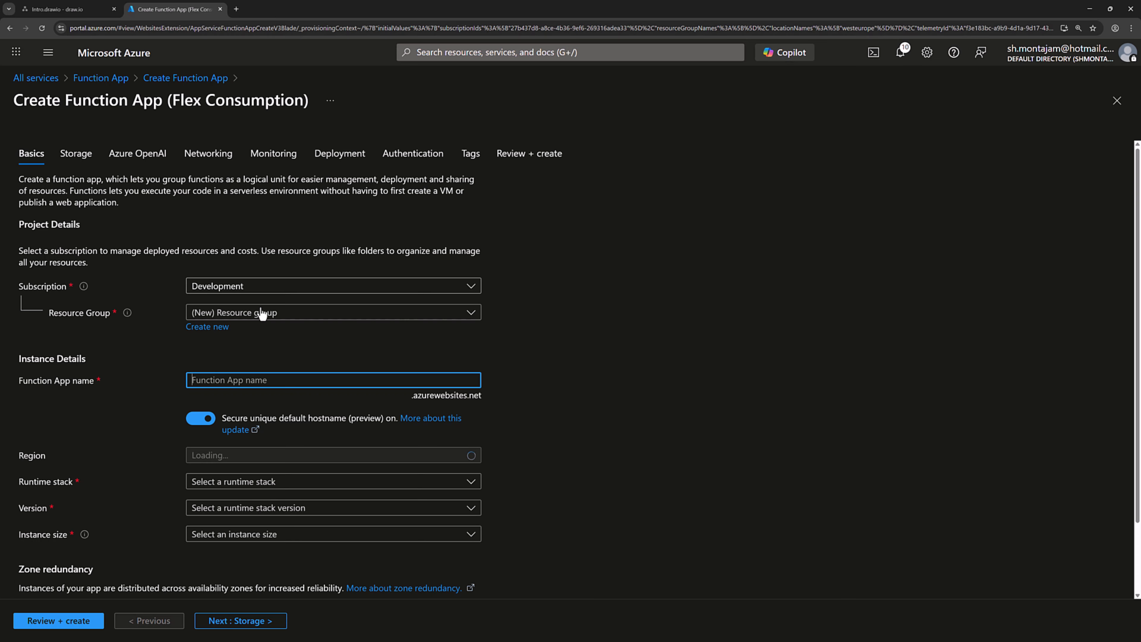
# Set the function app's resource group to rg-demo and its region to West Europe
pyautogui.click(262, 313)
pyautogui.click(222, 360)
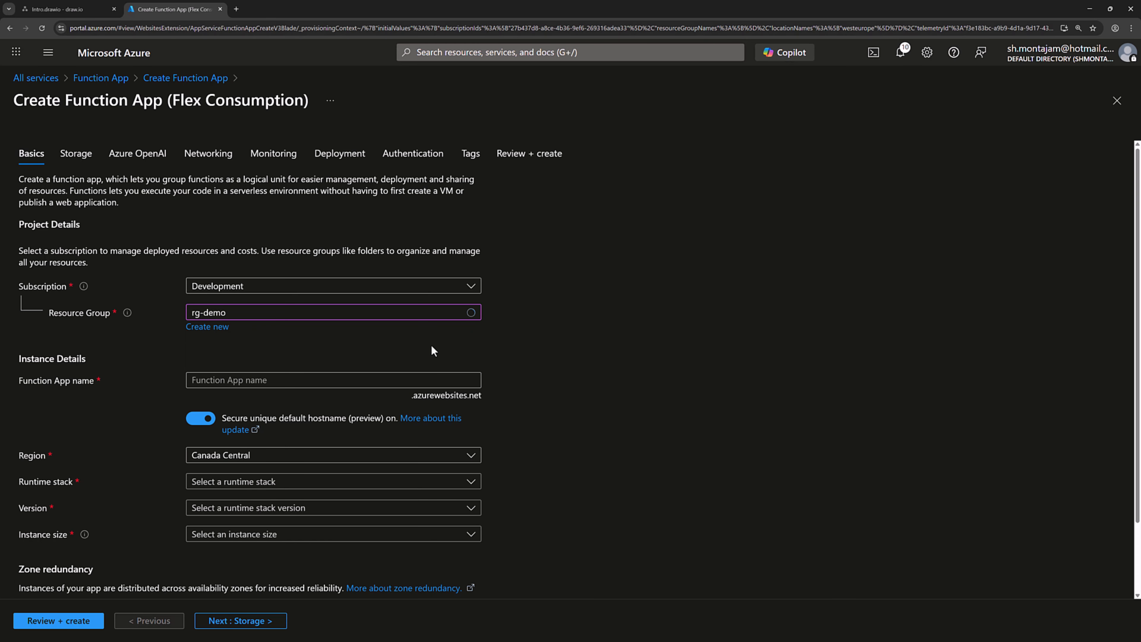
pyautogui.click(294, 382)
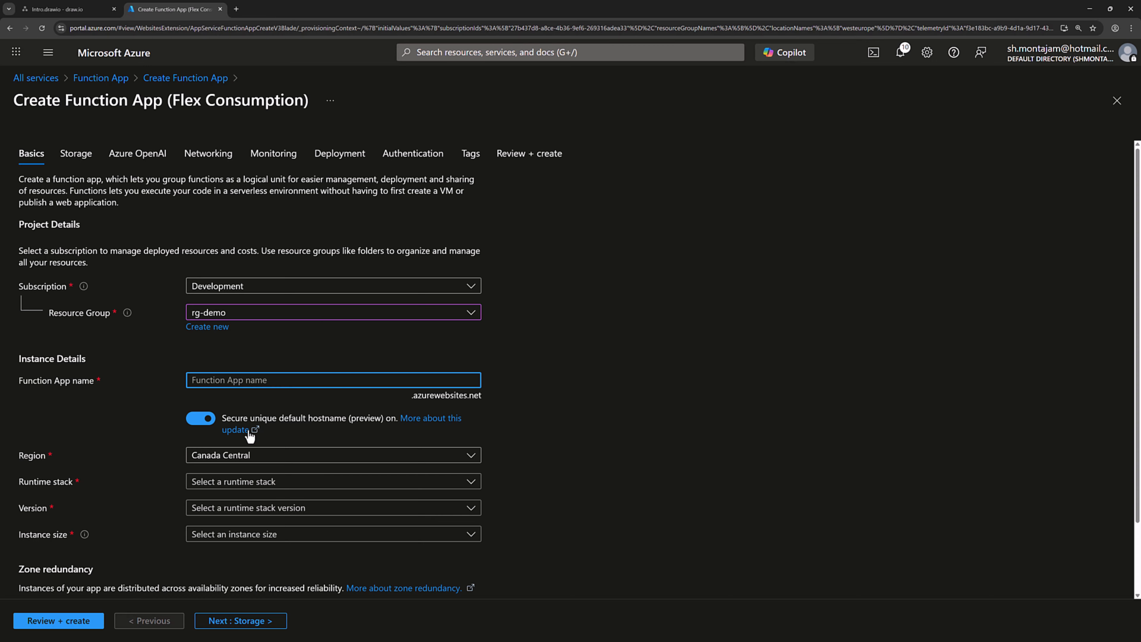
pyautogui.click(268, 459)
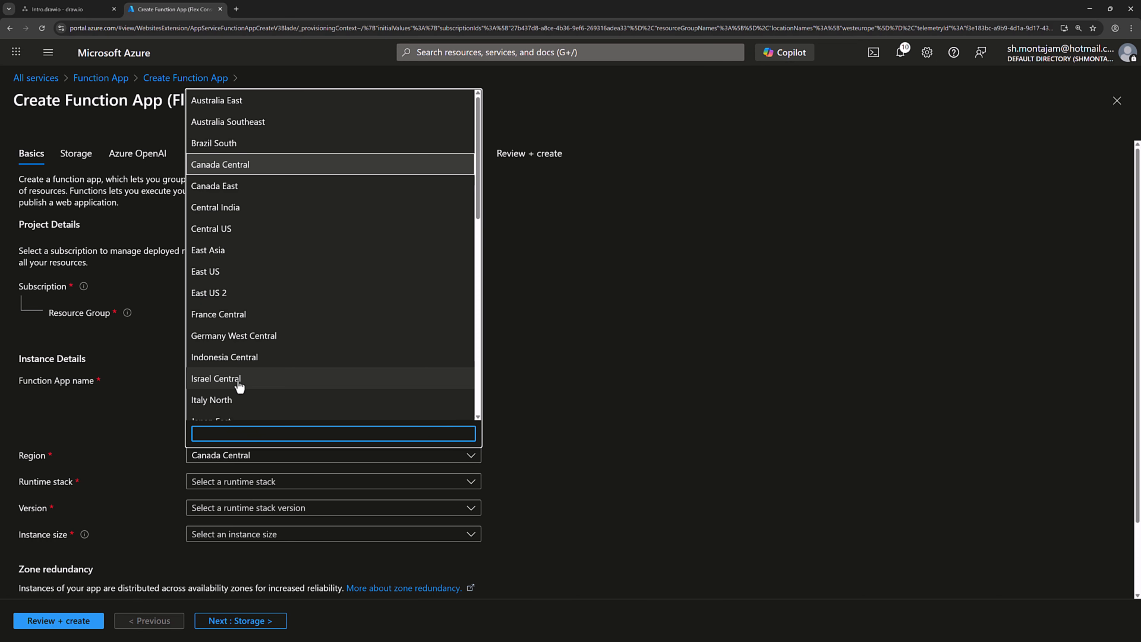
pyautogui.write('wes')
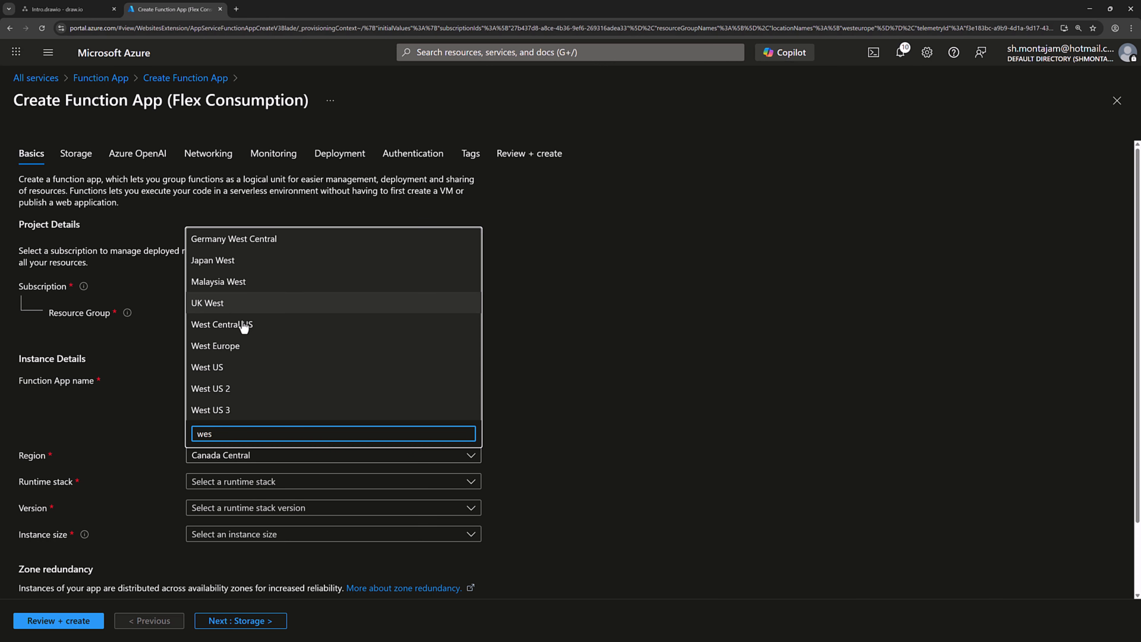
pyautogui.click(242, 345)
# Name the function app webapp123456 and choose .NET as its runtime stack
pyautogui.click(236, 381)
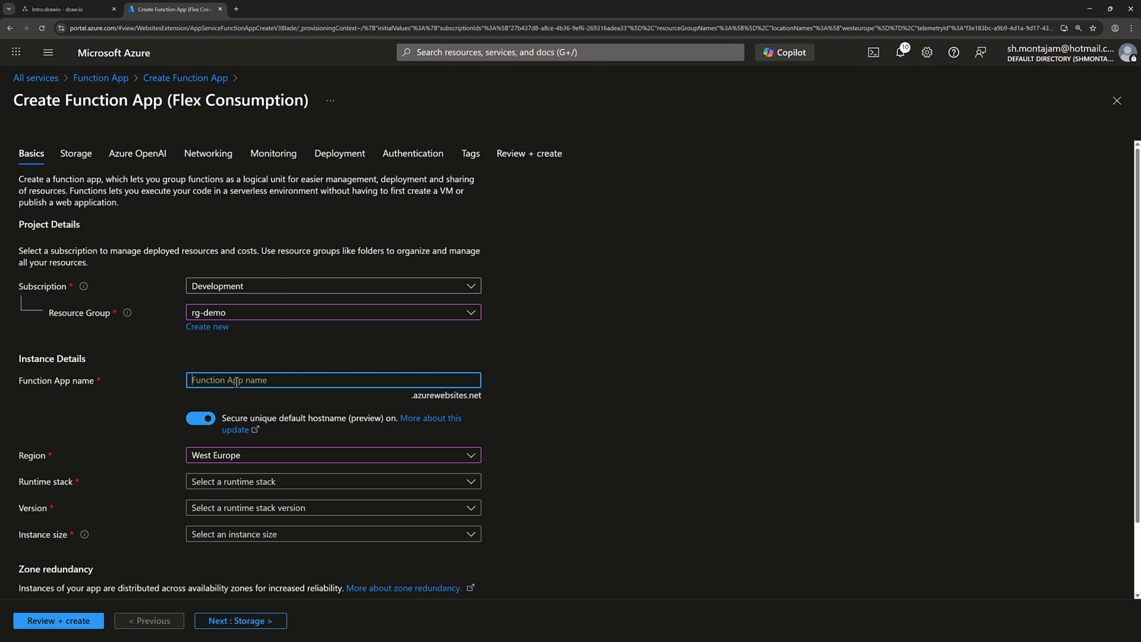
pyautogui.write('webapp123456')
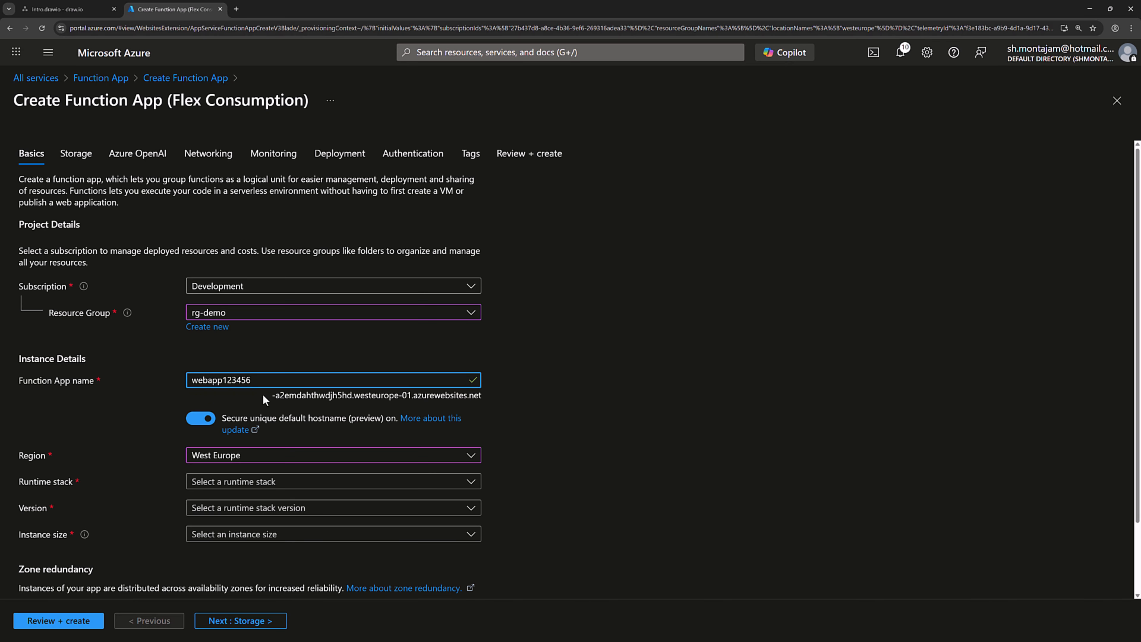
pyautogui.click(262, 482)
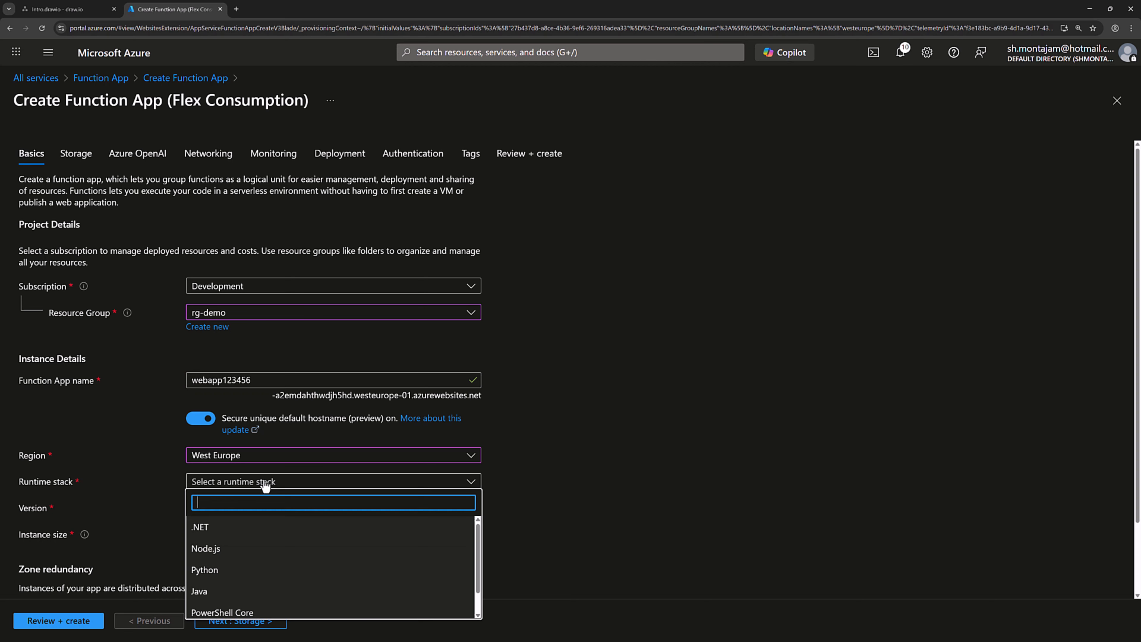
pyautogui.click(229, 531)
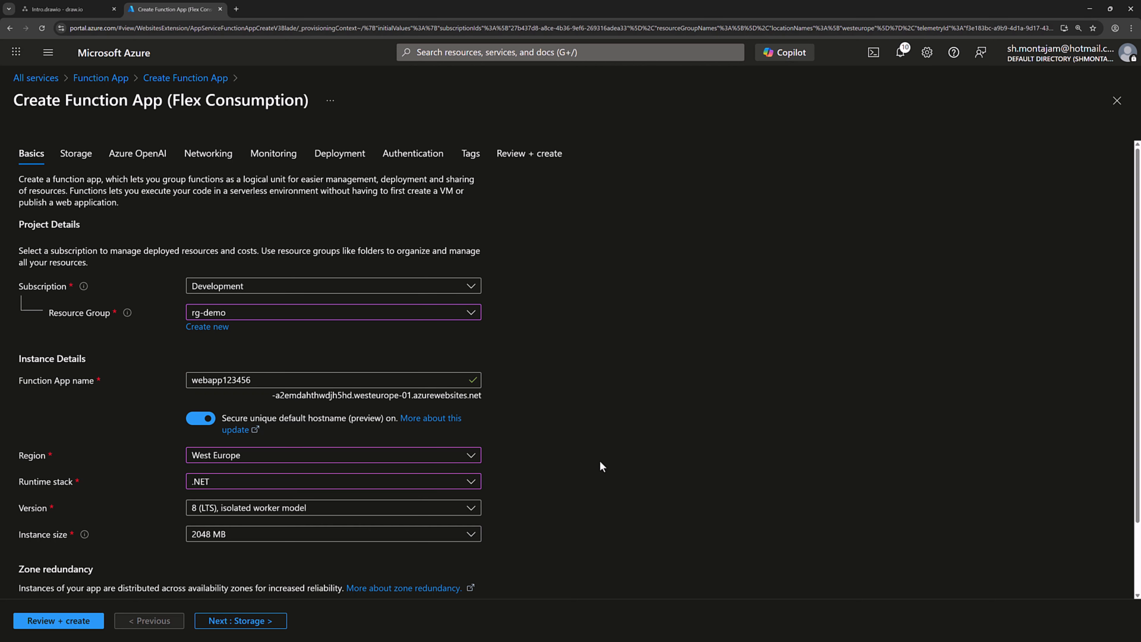
# Review and create the function app, dismiss the save-password prompt, and open the deployed resource
pyautogui.scroll(-2, 599, 461)
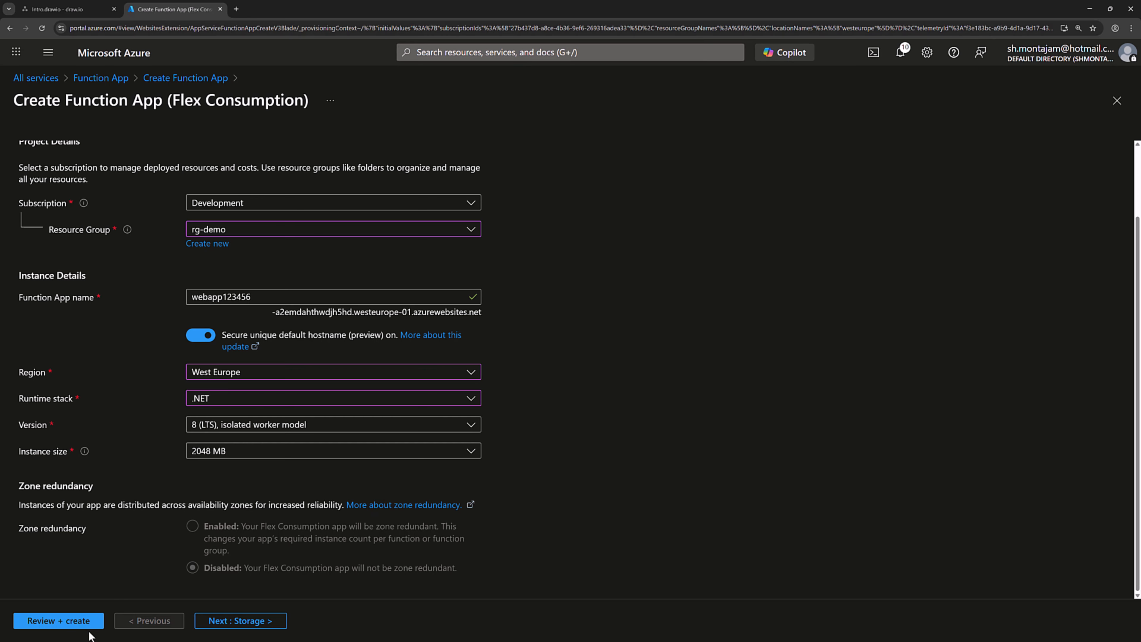
pyautogui.click(79, 624)
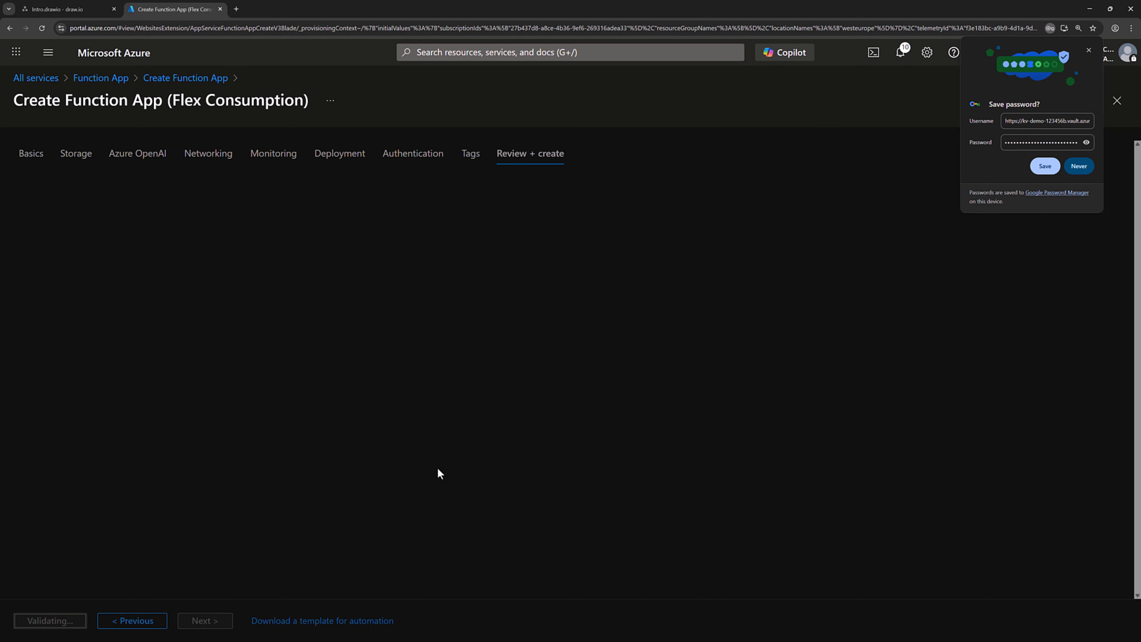
pyautogui.click(1089, 49)
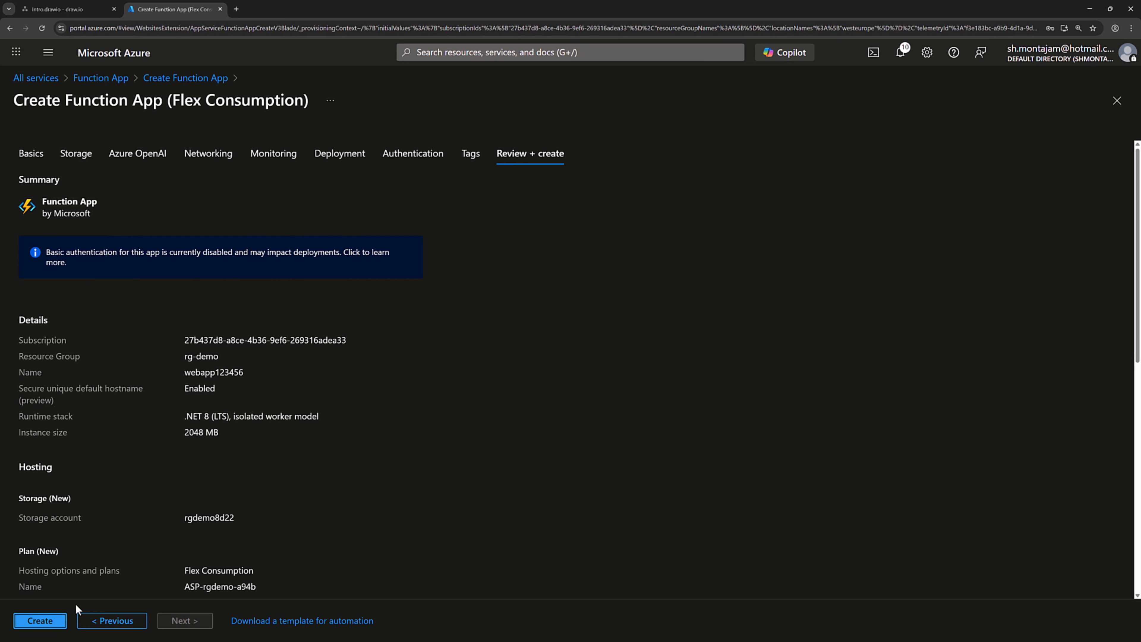
pyautogui.click(50, 622)
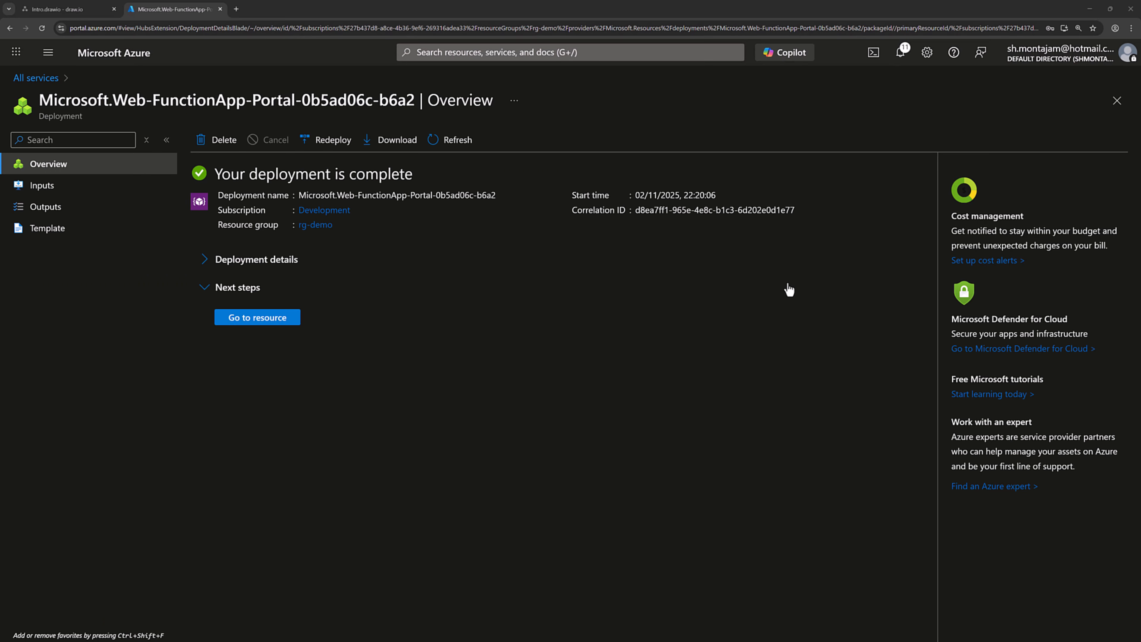
pyautogui.click(271, 320)
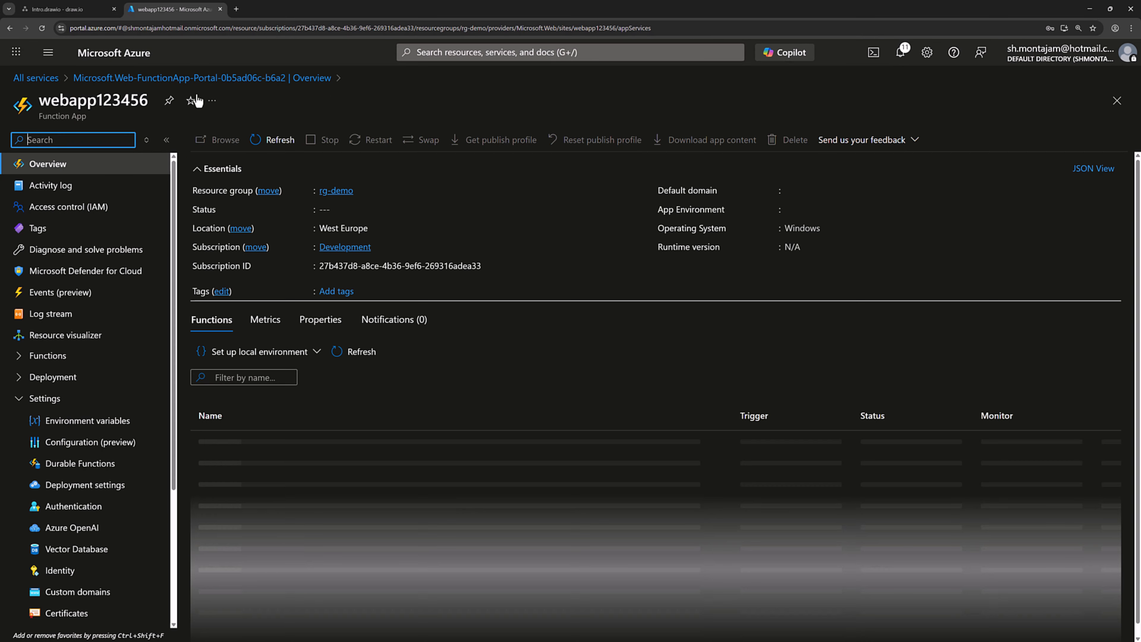
# Check the WebApp with its System Assigned Managed Identity in the Intro.drawio diagram, and return to the Azure portal
pyautogui.click(61, 8)
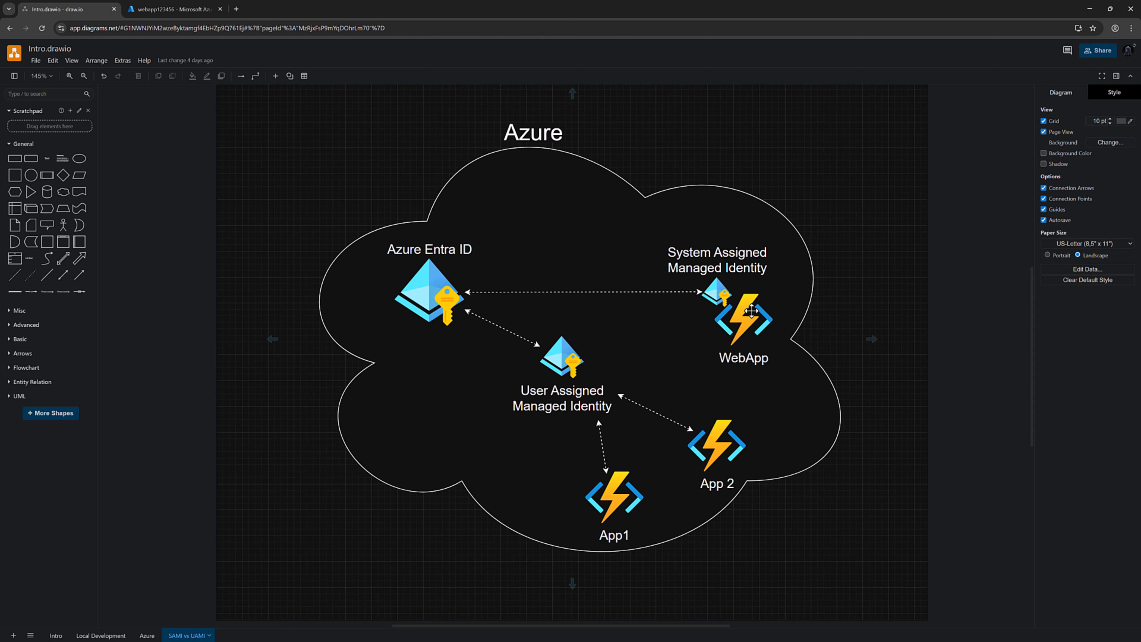
pyautogui.click(736, 302)
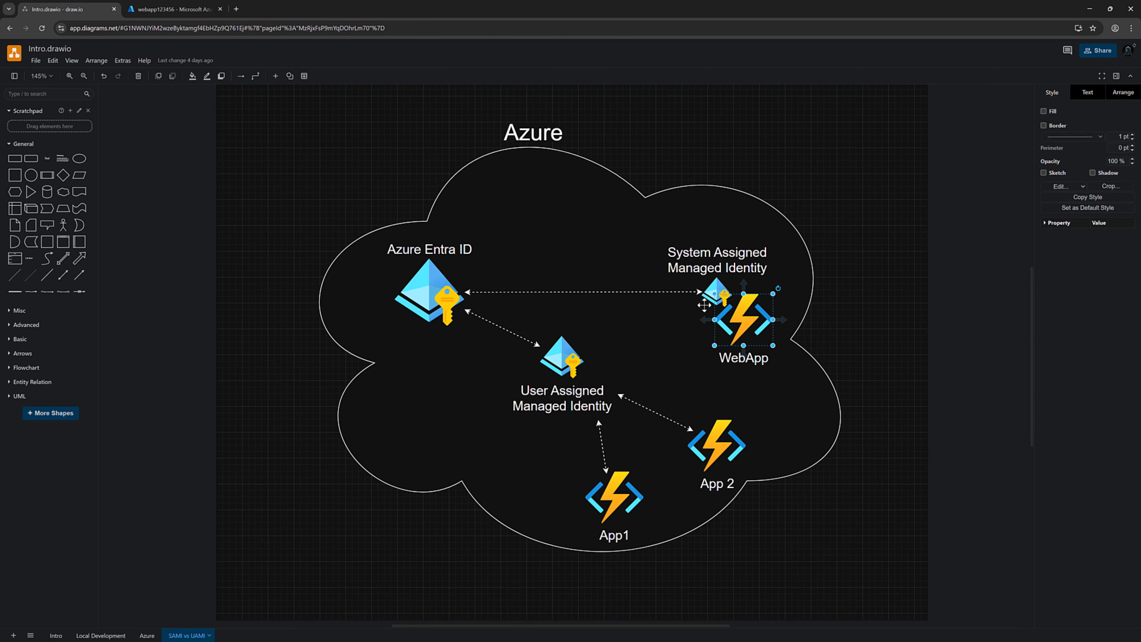
pyautogui.click(173, 9)
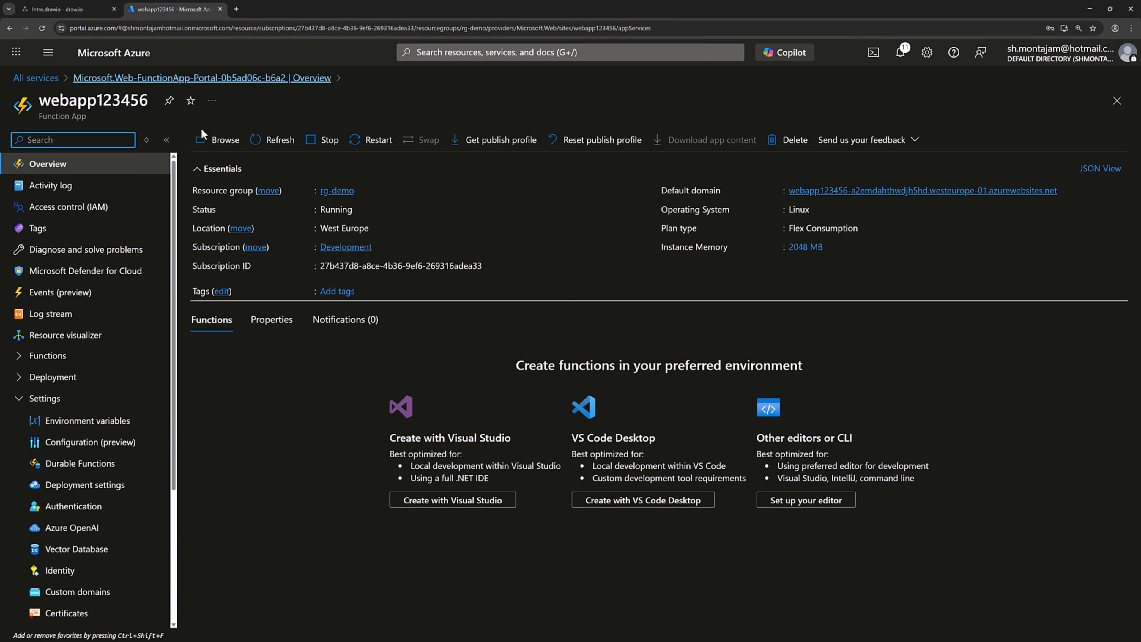
# Turn on the system-assigned managed identity of the webapp123456 function app and save the change
pyautogui.scroll(-4, 90, 337)
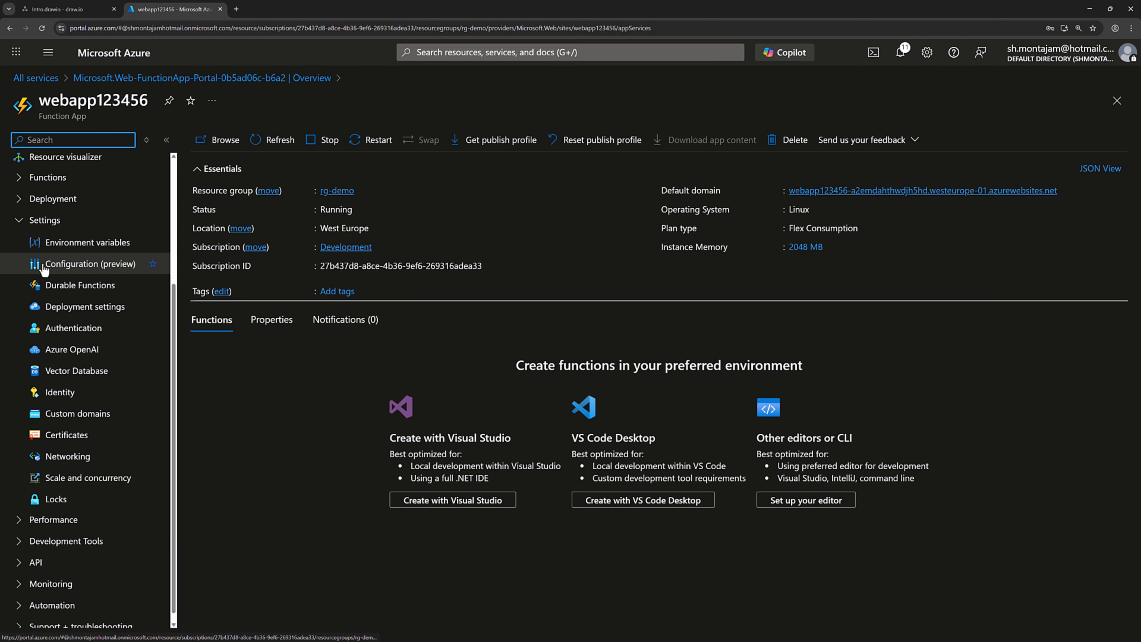
pyautogui.click(59, 398)
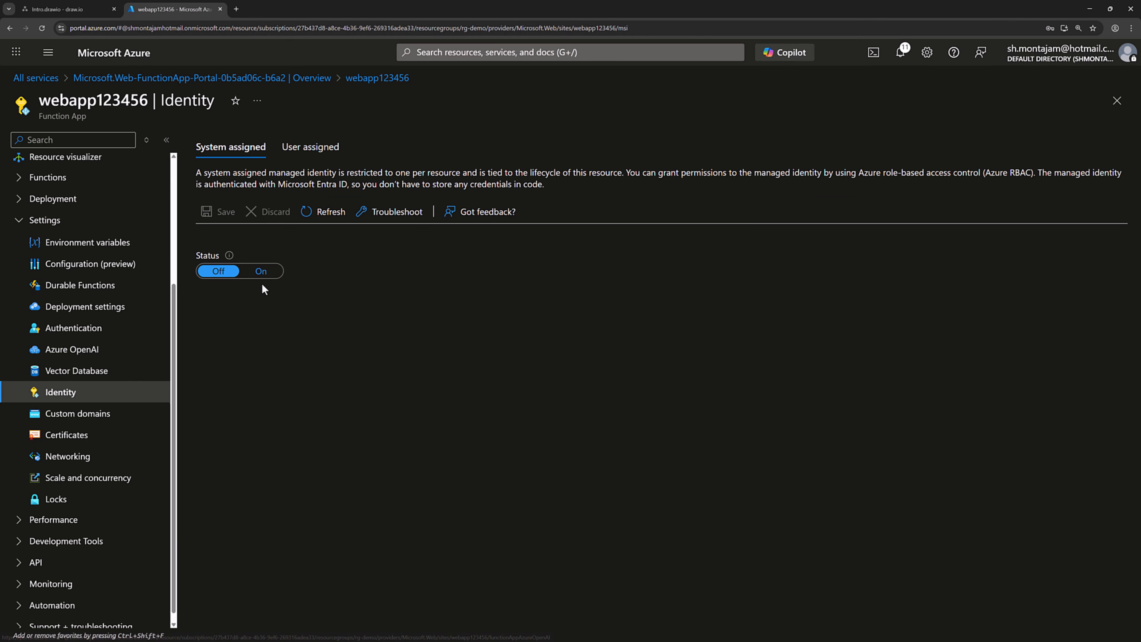
pyautogui.click(262, 271)
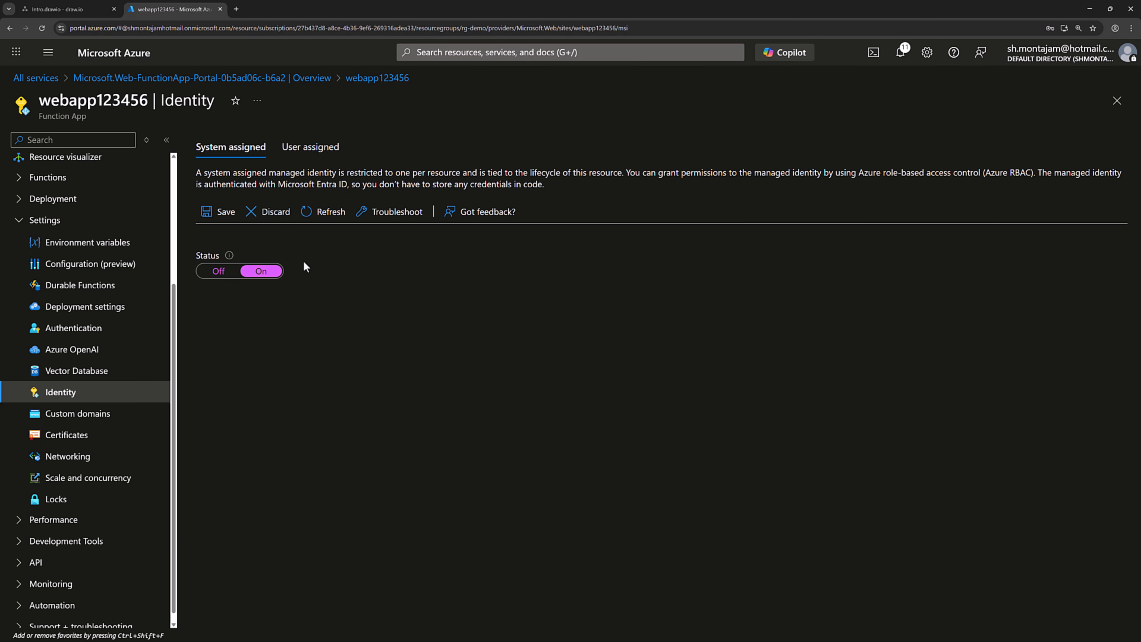
pyautogui.click(210, 213)
pyautogui.click(216, 213)
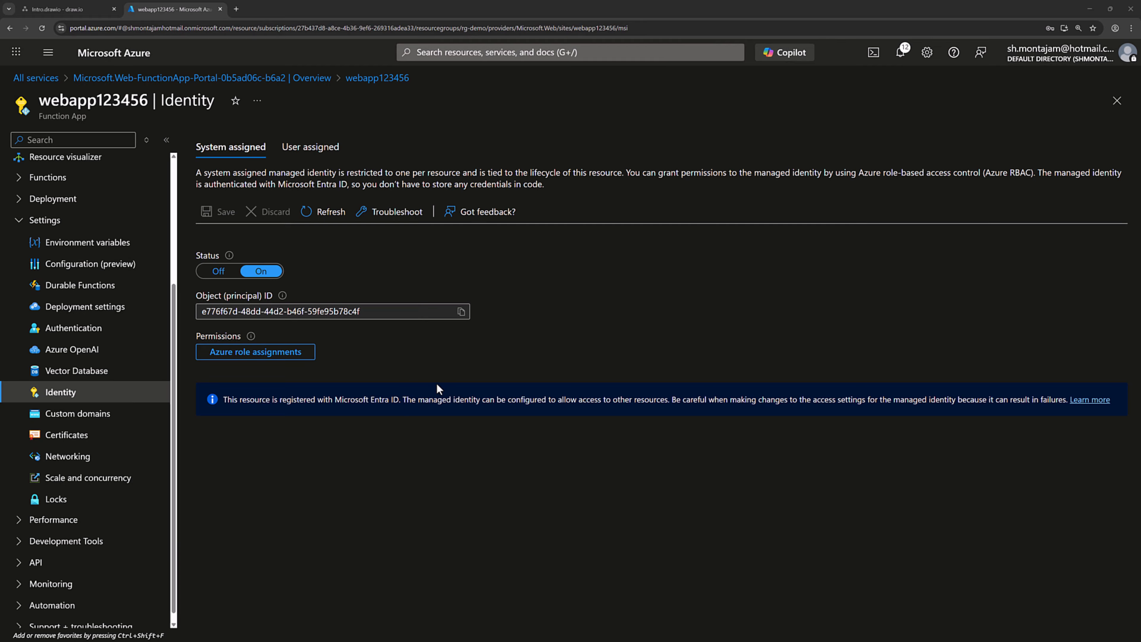
# Open access control (IAM) of the key vault kv-demo-123456b and start adding a role assignment
pyautogui.click(48, 52)
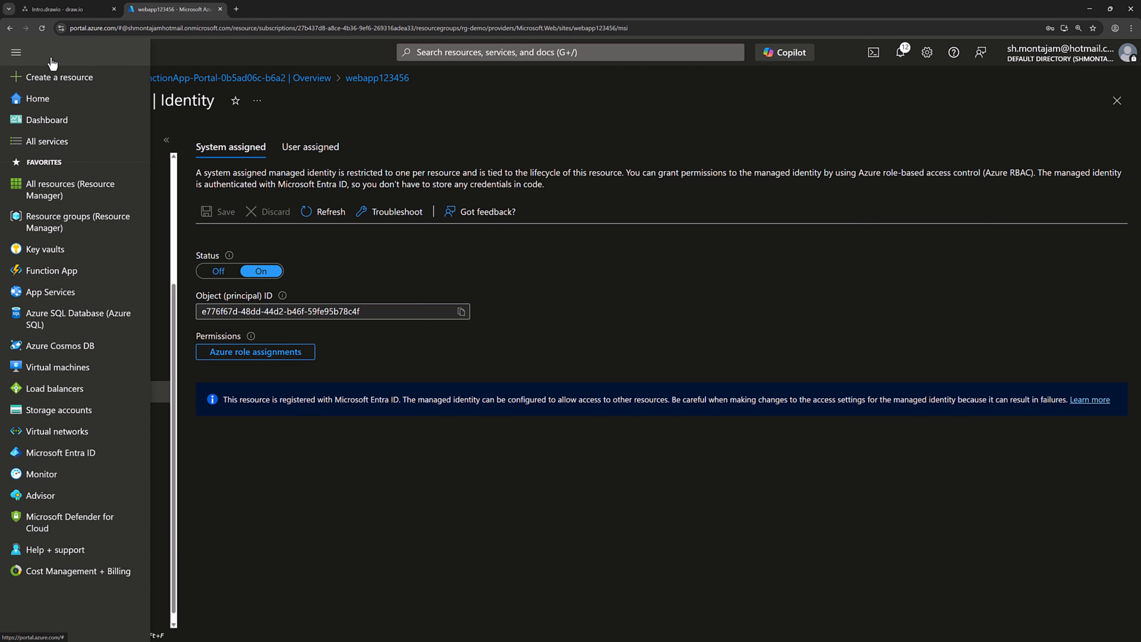
pyautogui.click(44, 249)
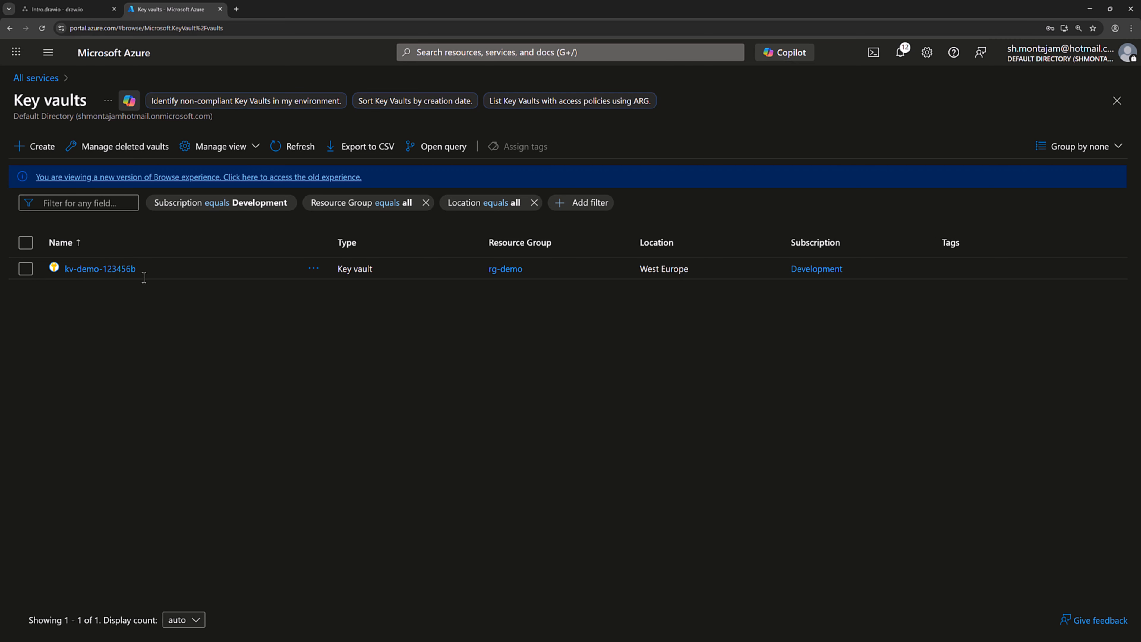
pyautogui.click(129, 269)
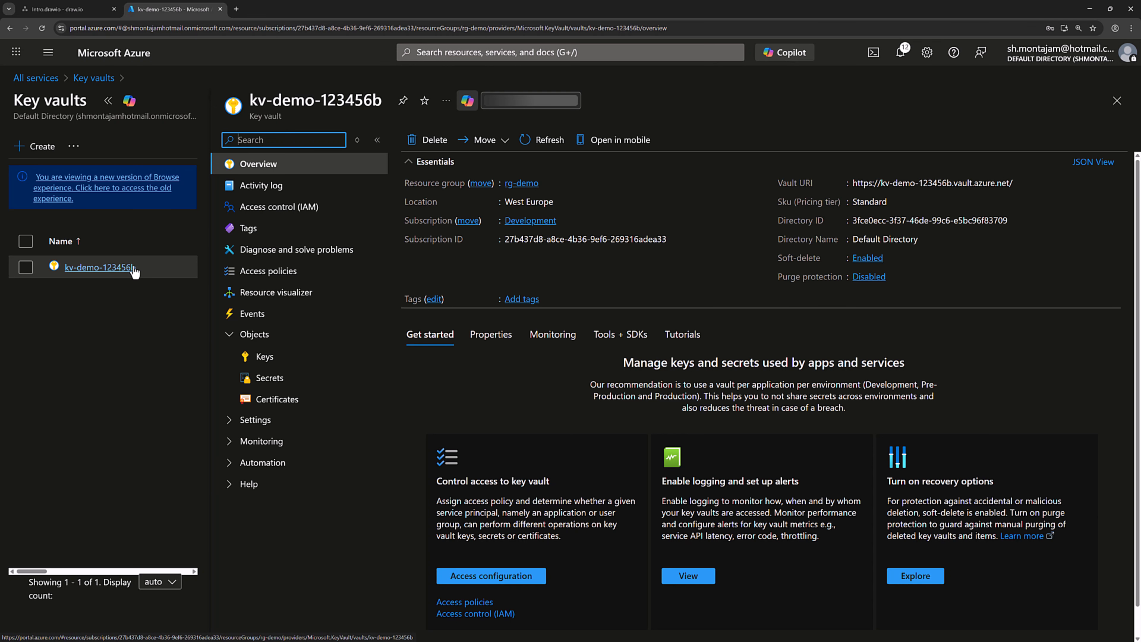
pyautogui.click(284, 213)
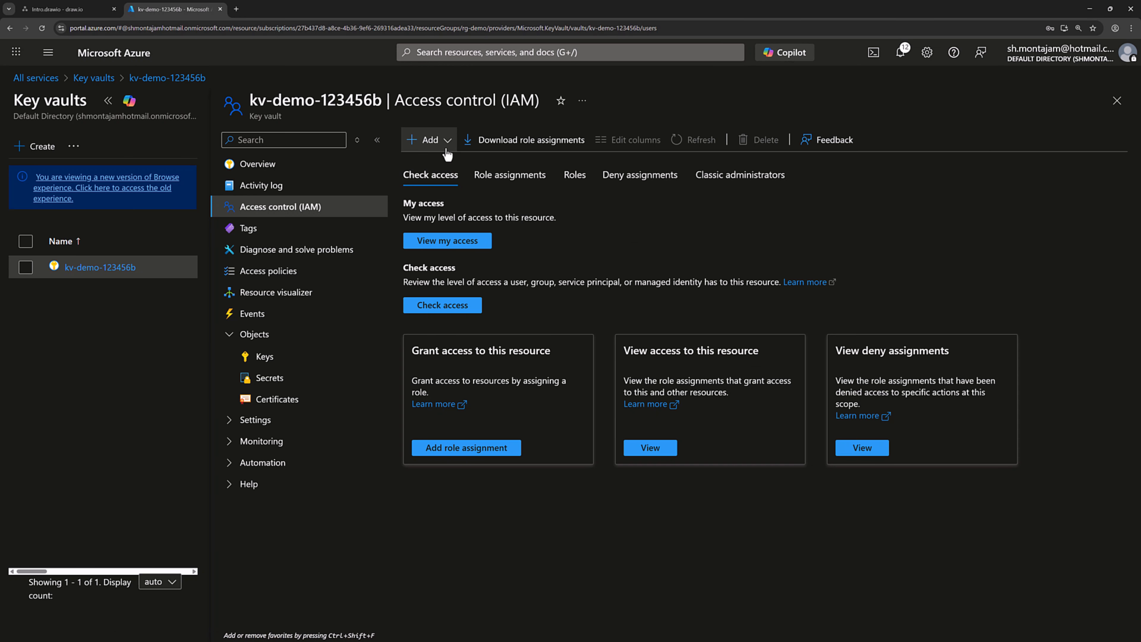
pyautogui.click(447, 153)
pyautogui.click(449, 160)
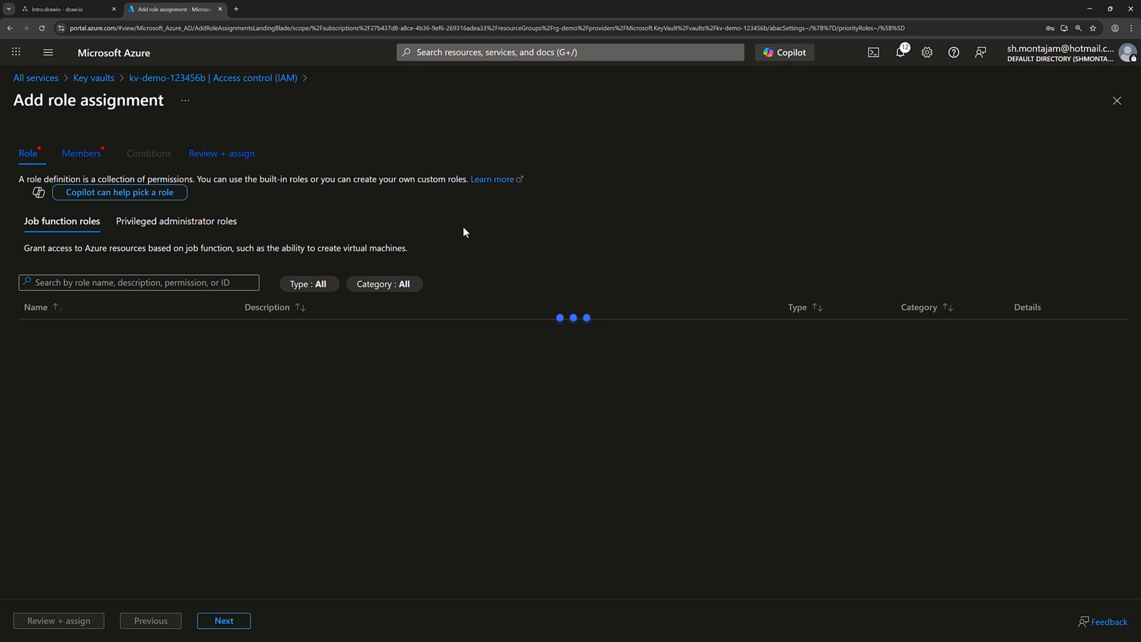
# Find the role with the search text "secret user", choose Key Vault Secrets User, and continue to the members
pyautogui.click(201, 280)
pyautogui.write('secret')
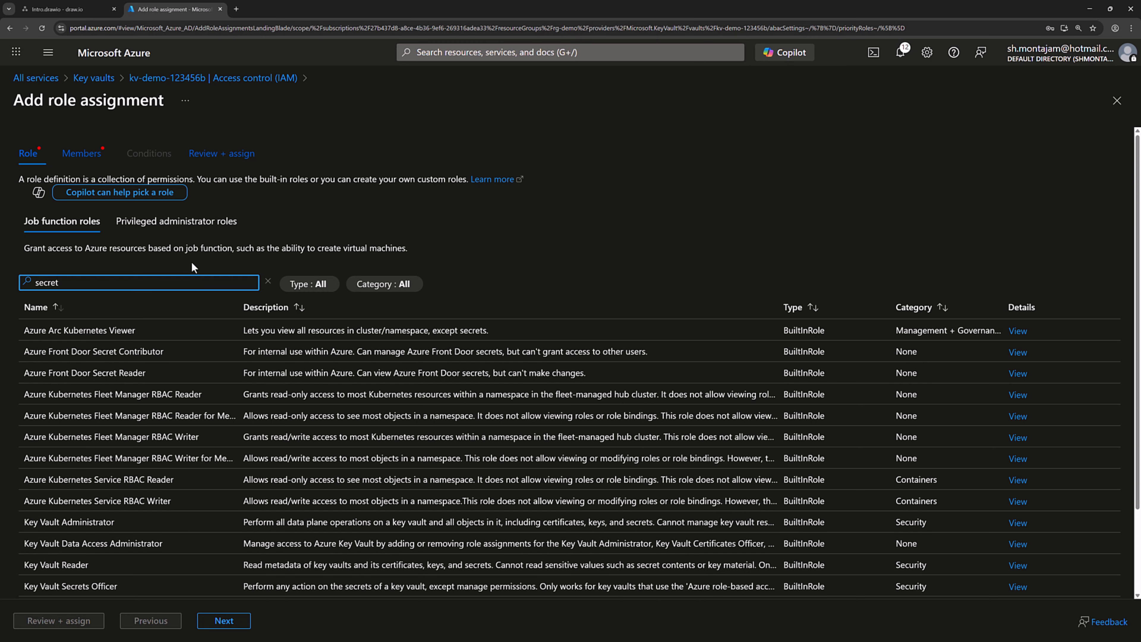
pyautogui.write(' user')
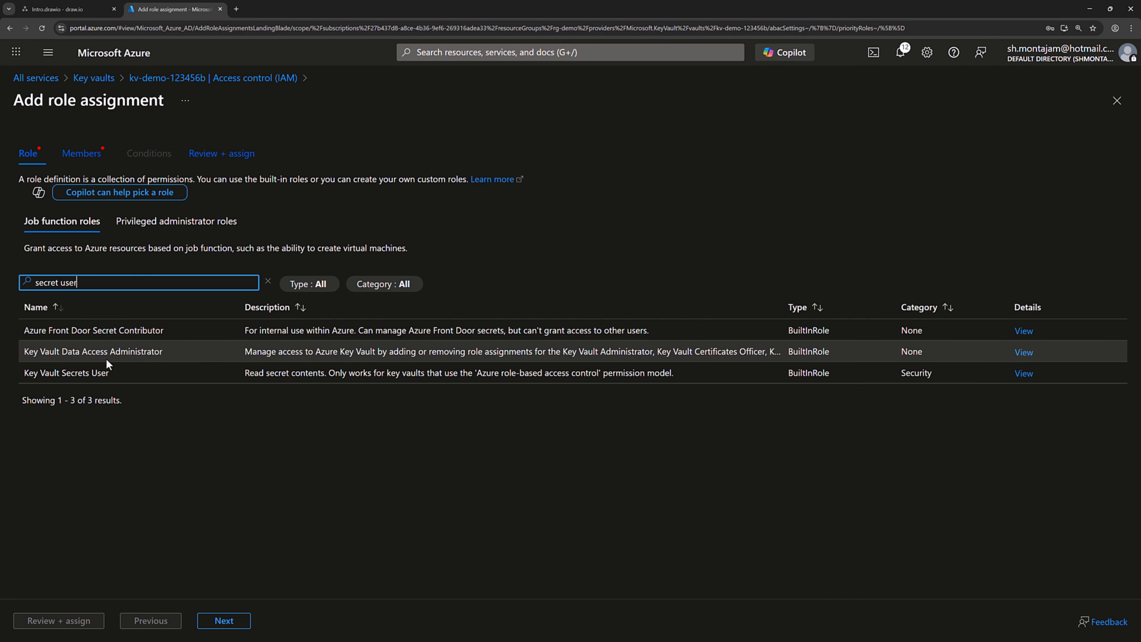
pyautogui.click(120, 377)
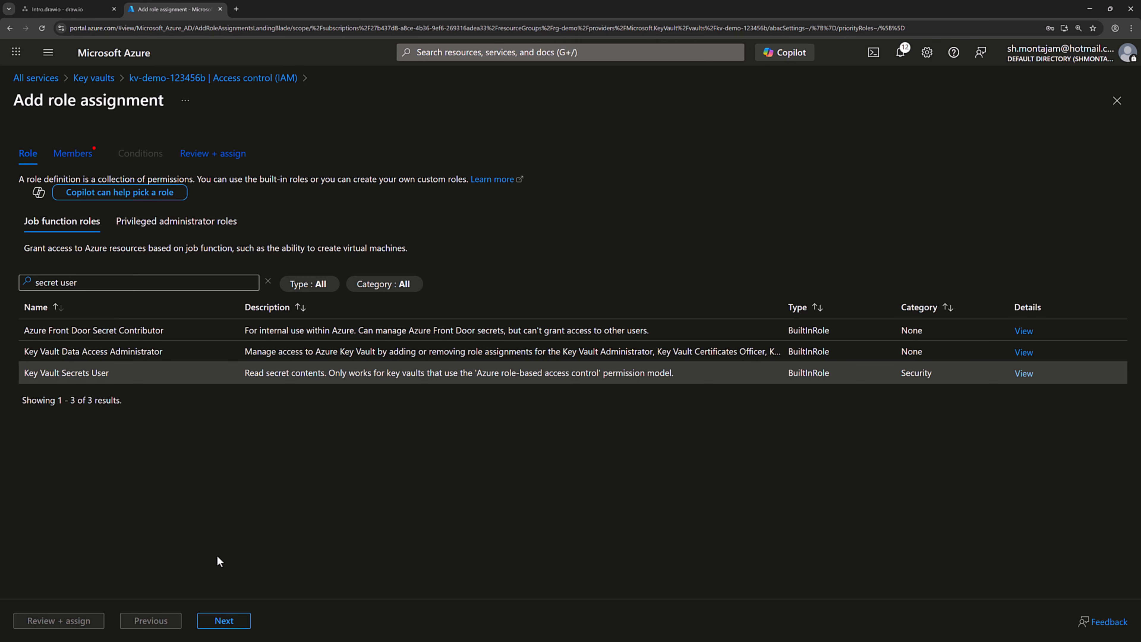
pyautogui.click(224, 621)
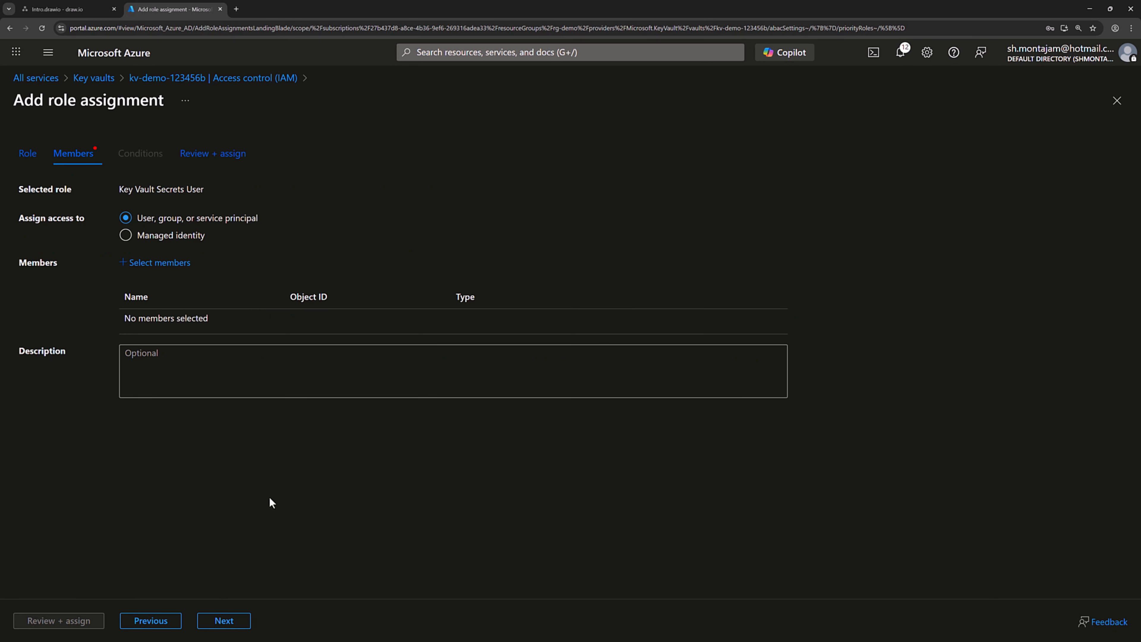
# Assign the role to the managed identity of the function app webapp123456, then review and complete the assignment
pyautogui.click(183, 246)
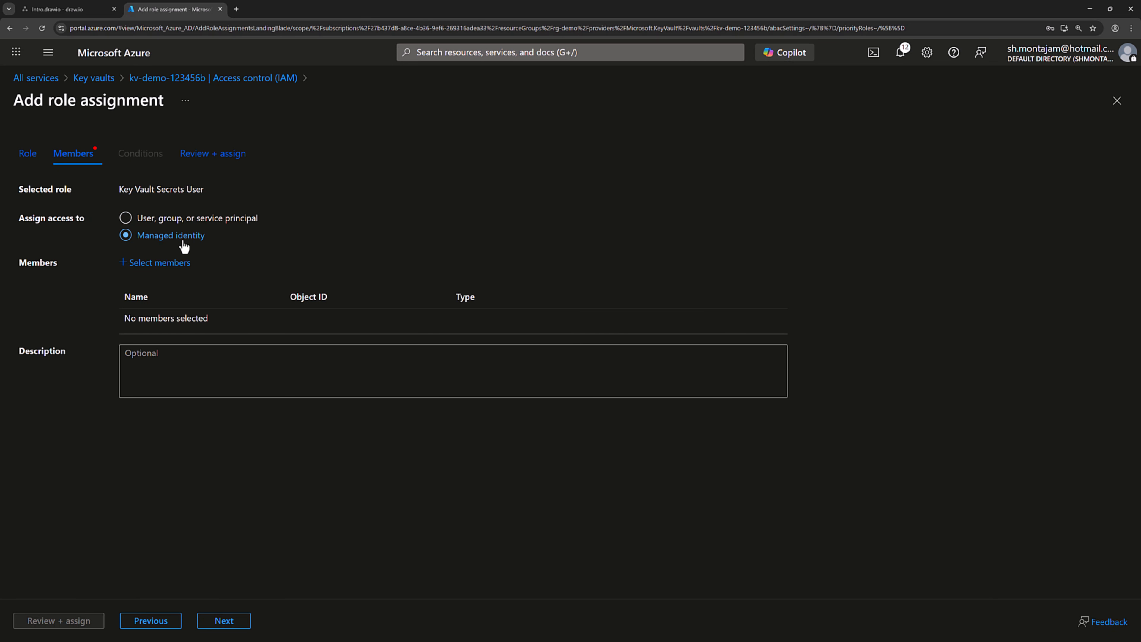
pyautogui.click(176, 264)
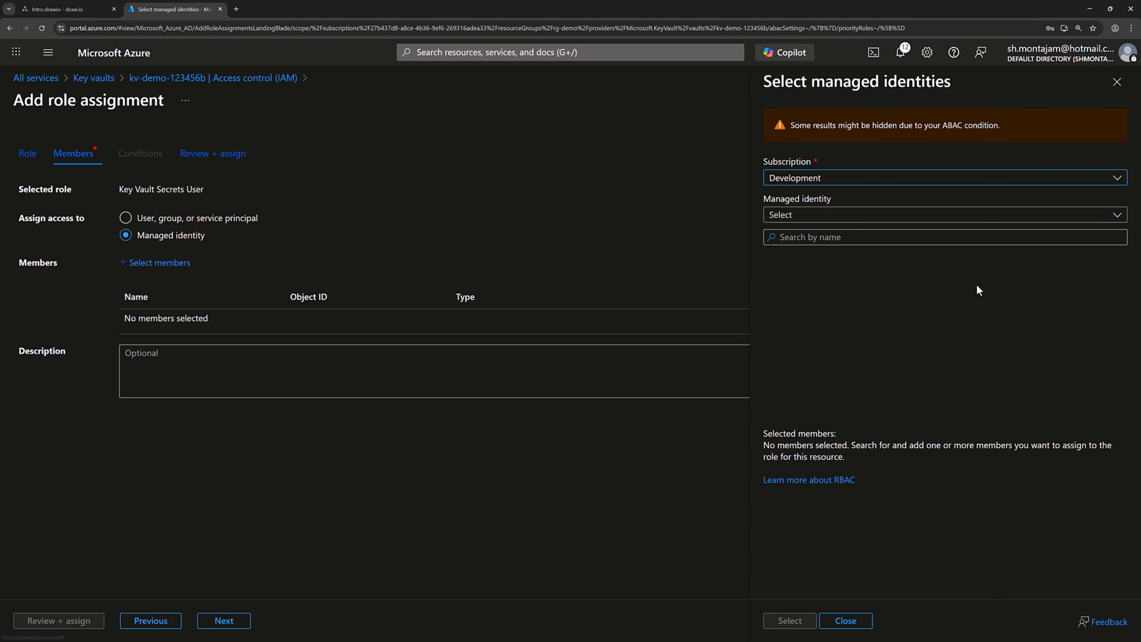
pyautogui.click(840, 217)
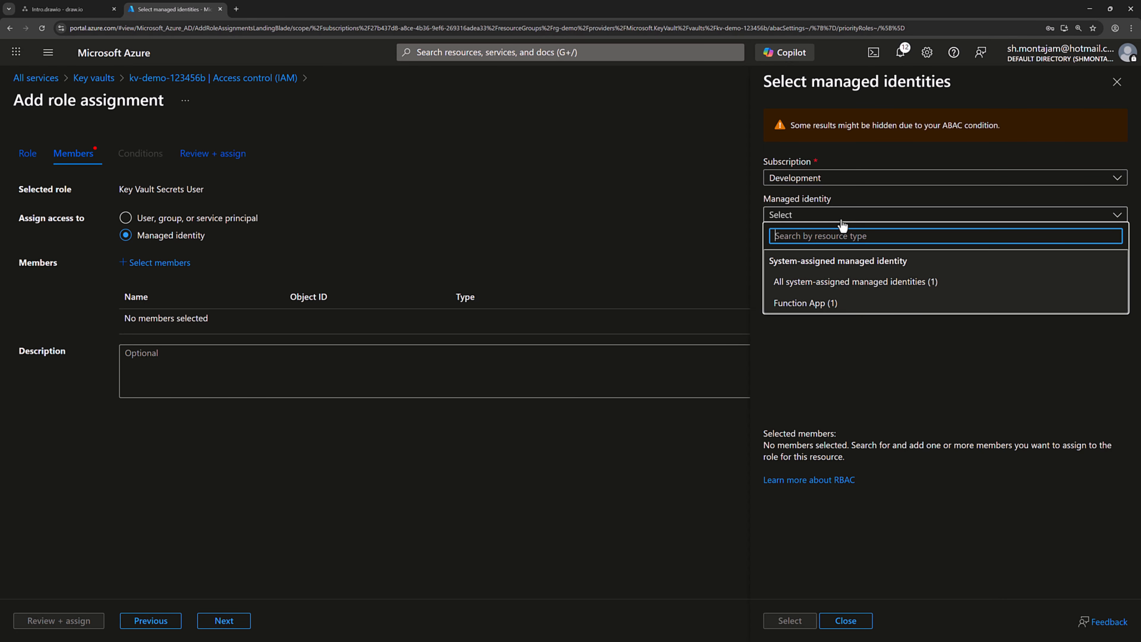
pyautogui.click(820, 305)
pyautogui.click(819, 283)
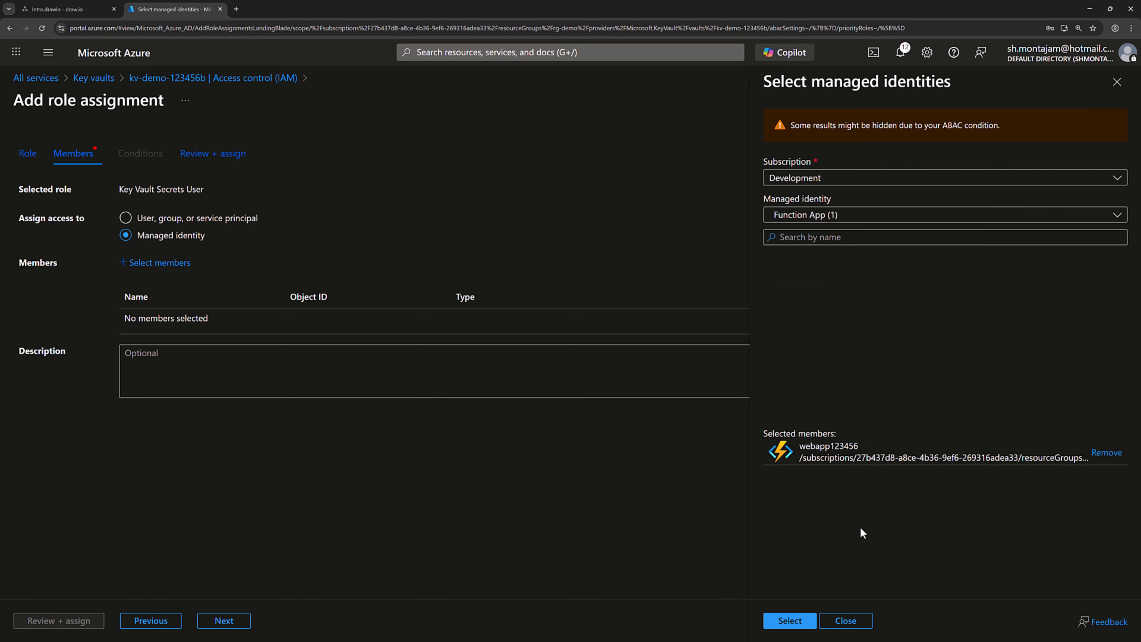
pyautogui.click(787, 622)
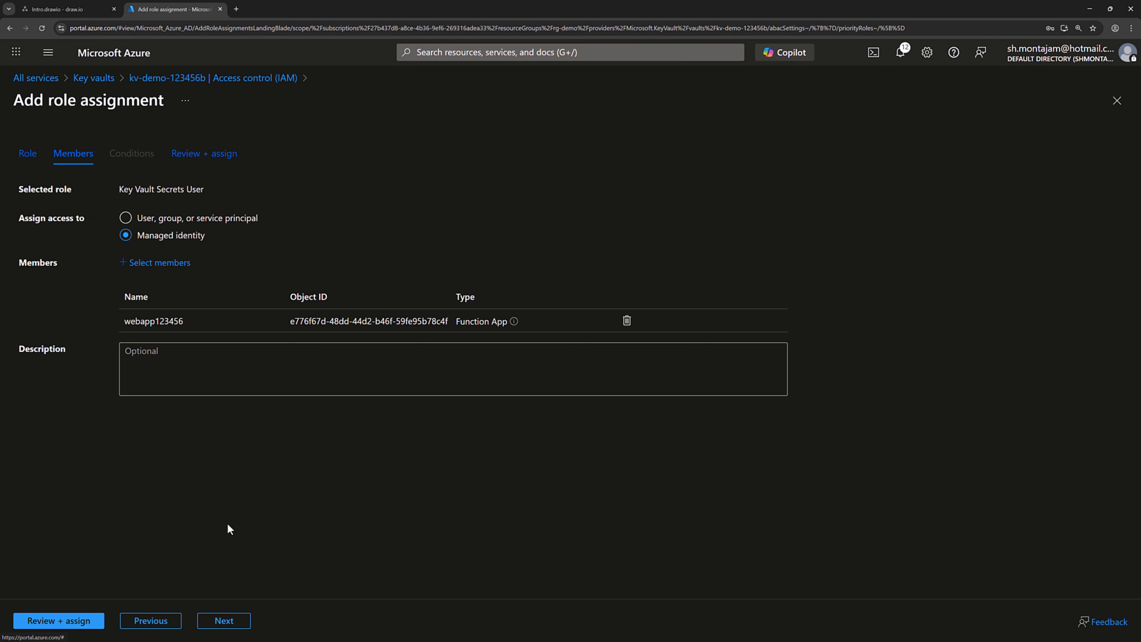
pyautogui.click(75, 620)
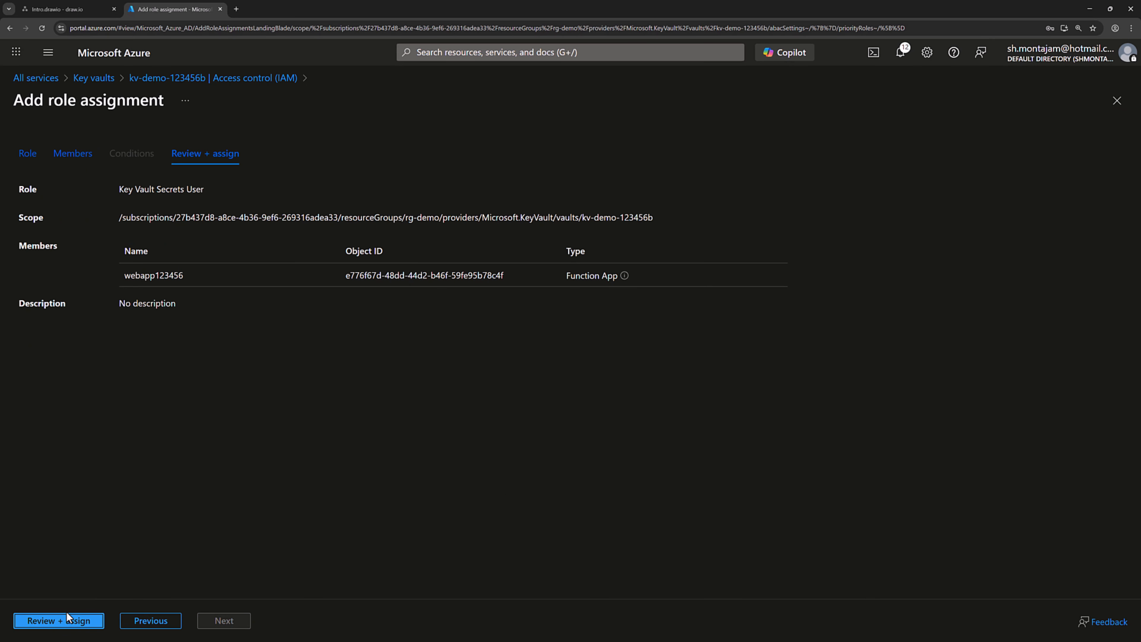
pyautogui.click(67, 621)
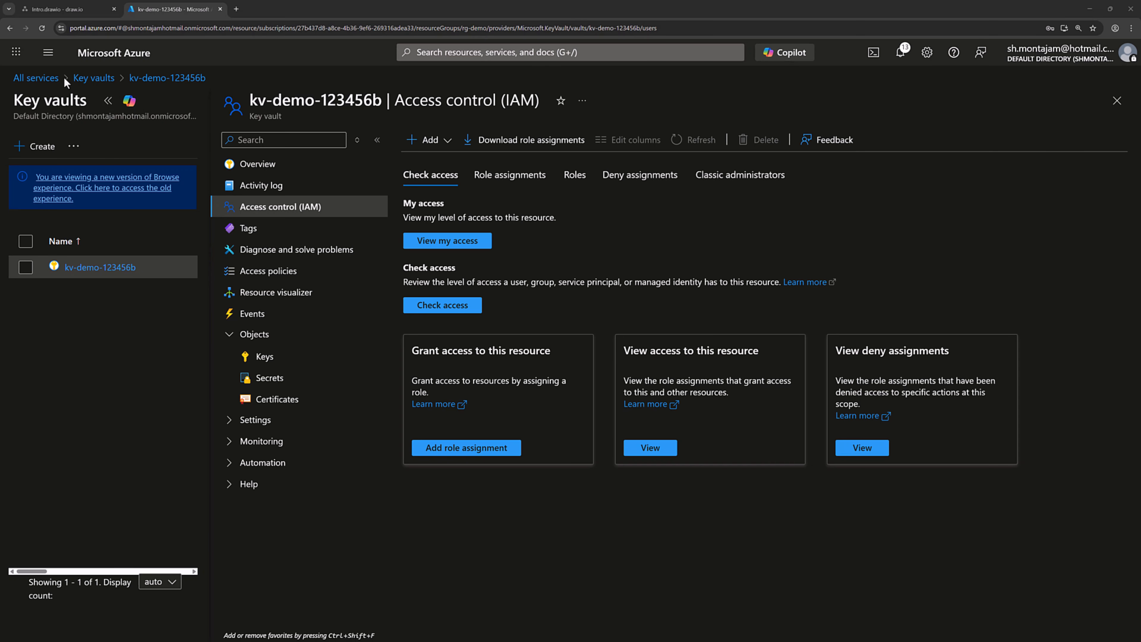
# Open the overview of the webapp123456 function app from the list of function apps
pyautogui.click(48, 52)
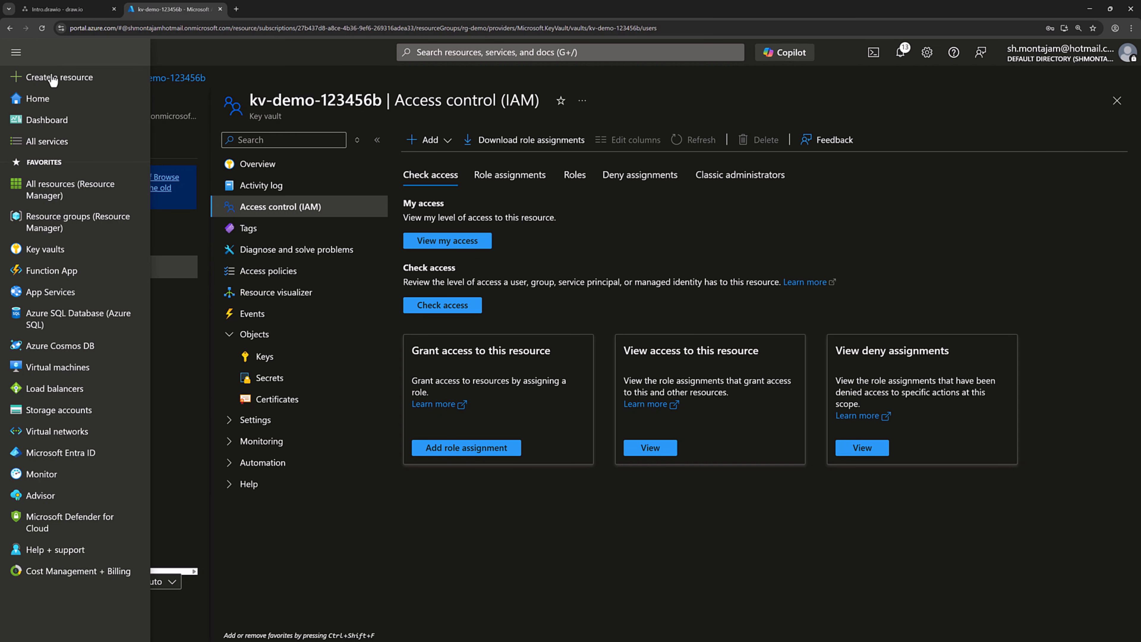
pyautogui.click(49, 283)
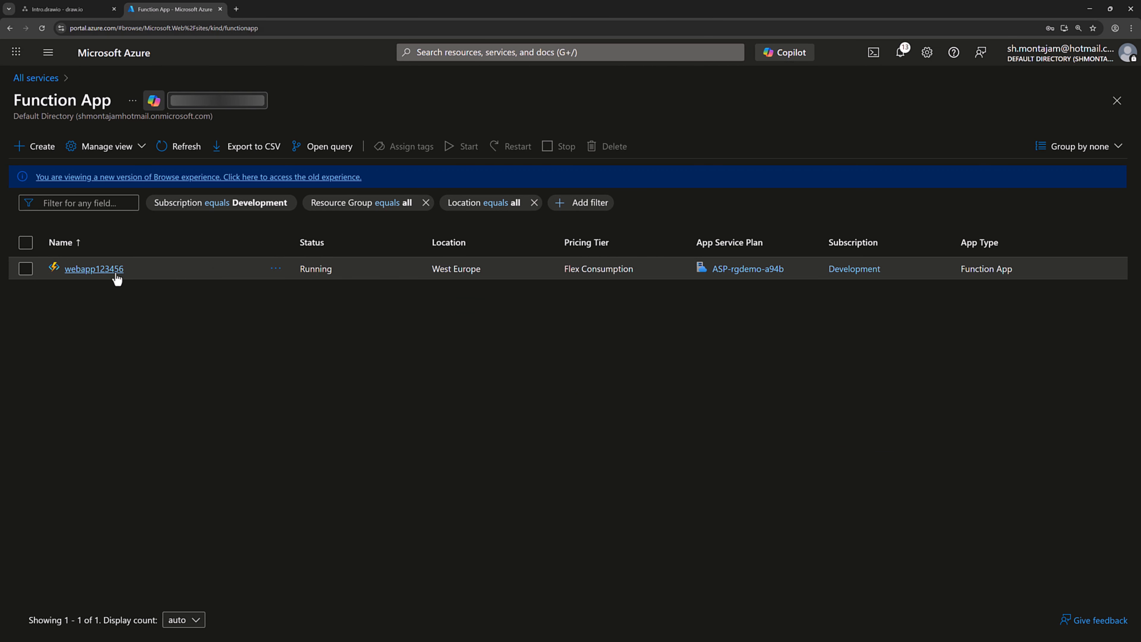
pyautogui.click(116, 273)
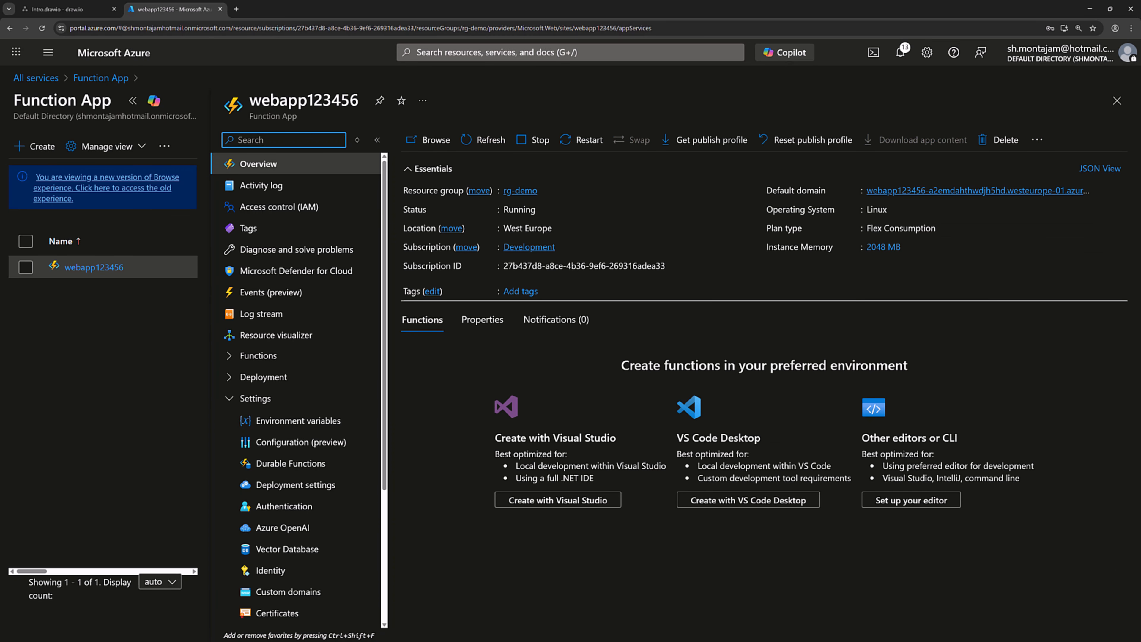
# Switch to Visual Studio and start publishing the ManagedIdentity project to Azure with Azure Function App as the specific target
pyautogui.hotkey('alt', 'Tab')
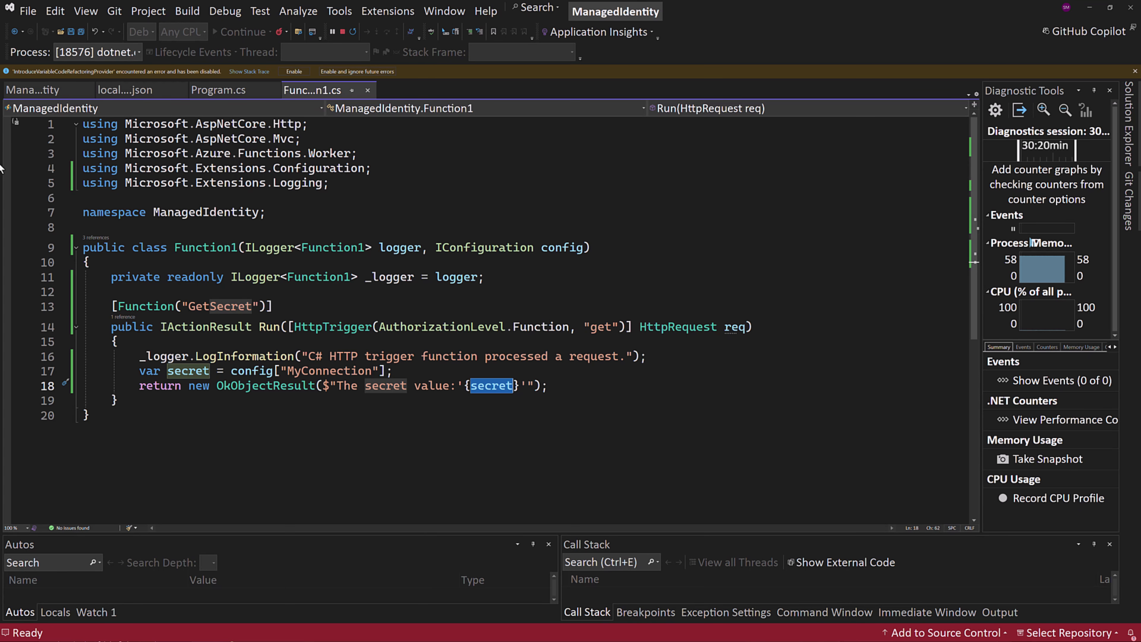
pyautogui.click(52, 93)
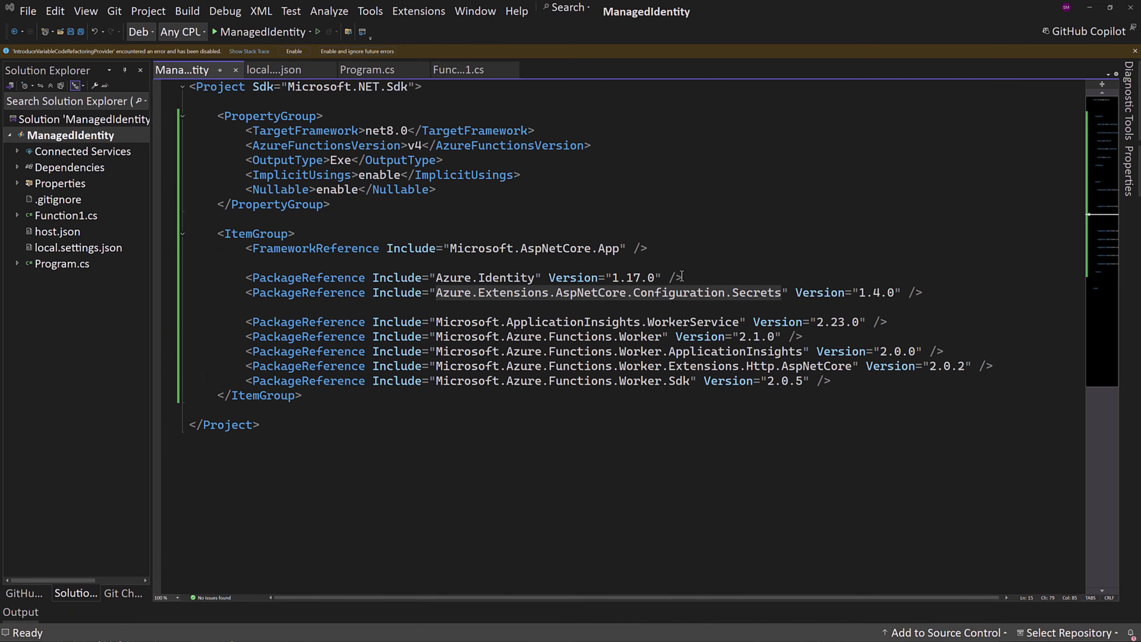
pyautogui.rightClick(76, 136)
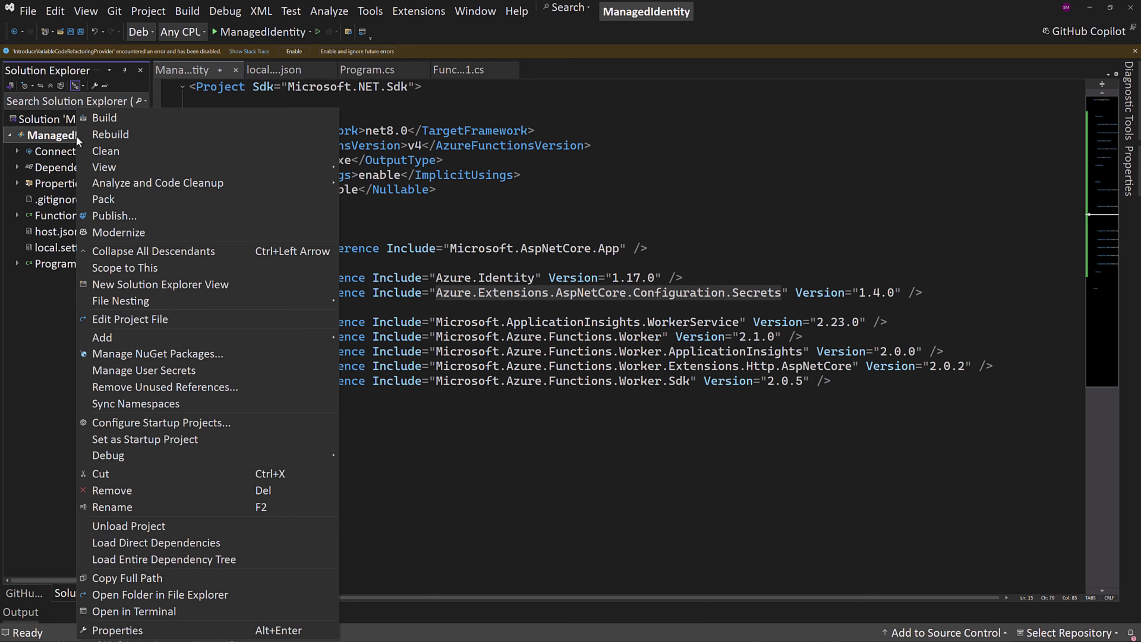
pyautogui.click(121, 216)
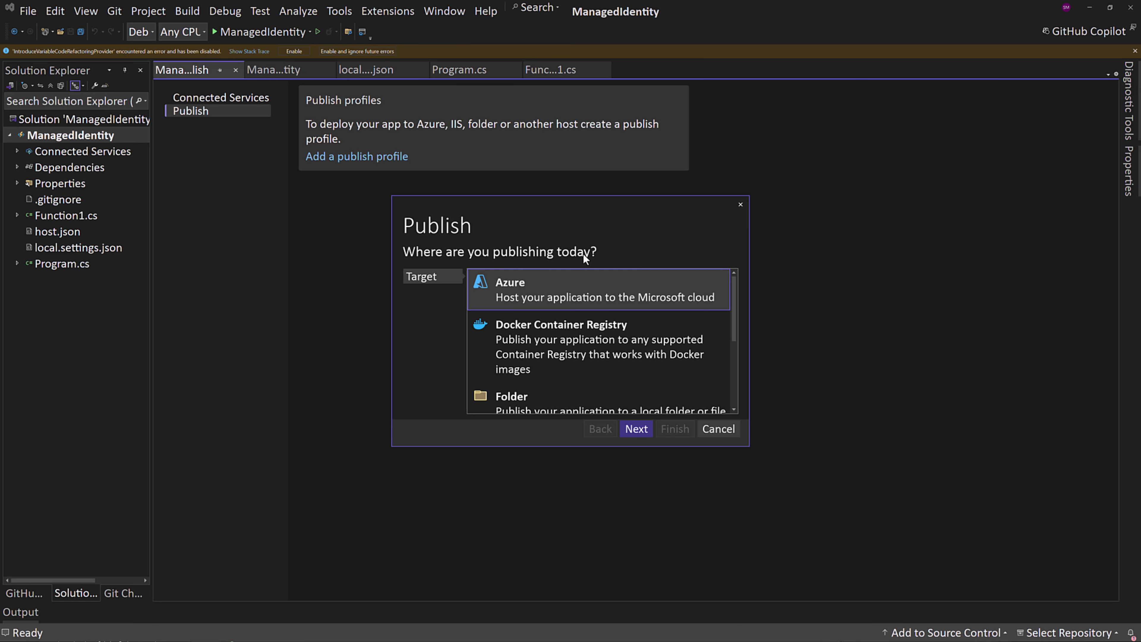
pyautogui.click(642, 431)
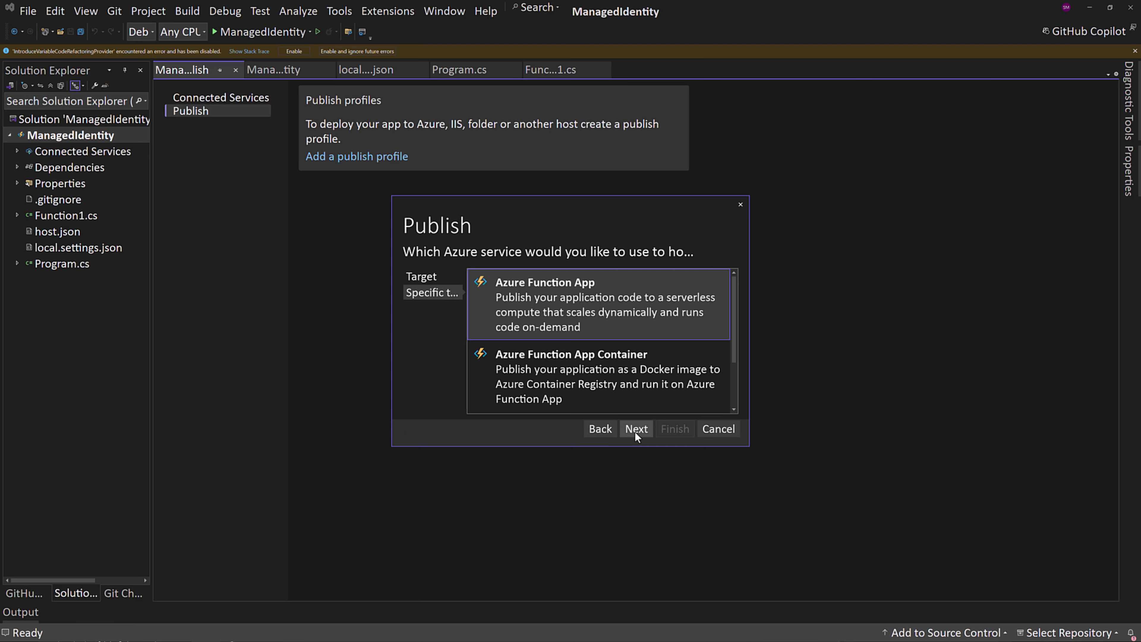
pyautogui.click(636, 429)
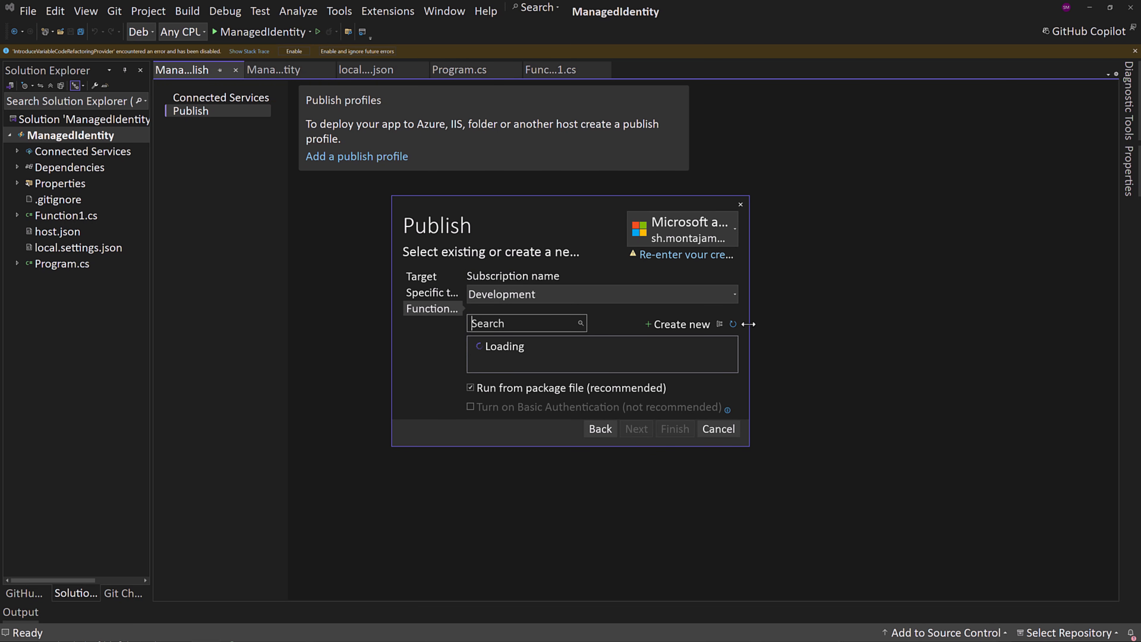
# Enlarge the publish dialog and renew the Microsoft account credentials to load the subscription's function apps
pyautogui.moveTo(747, 324); pyautogui.dragTo(927, 314)
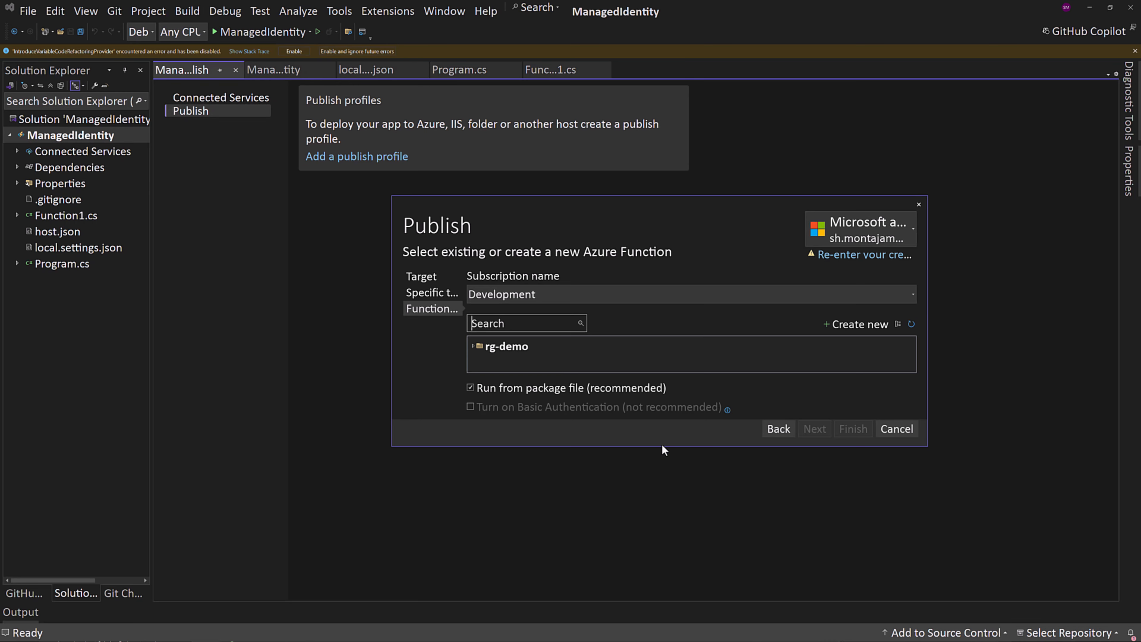
pyautogui.moveTo(662, 449); pyautogui.dragTo(646, 539)
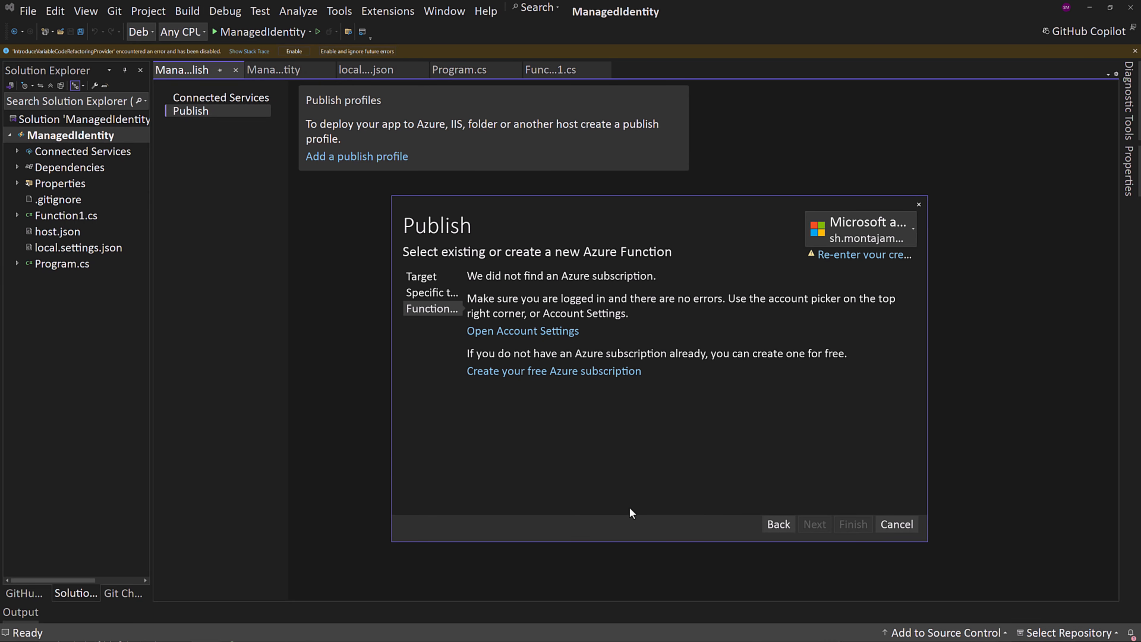
pyautogui.click(773, 527)
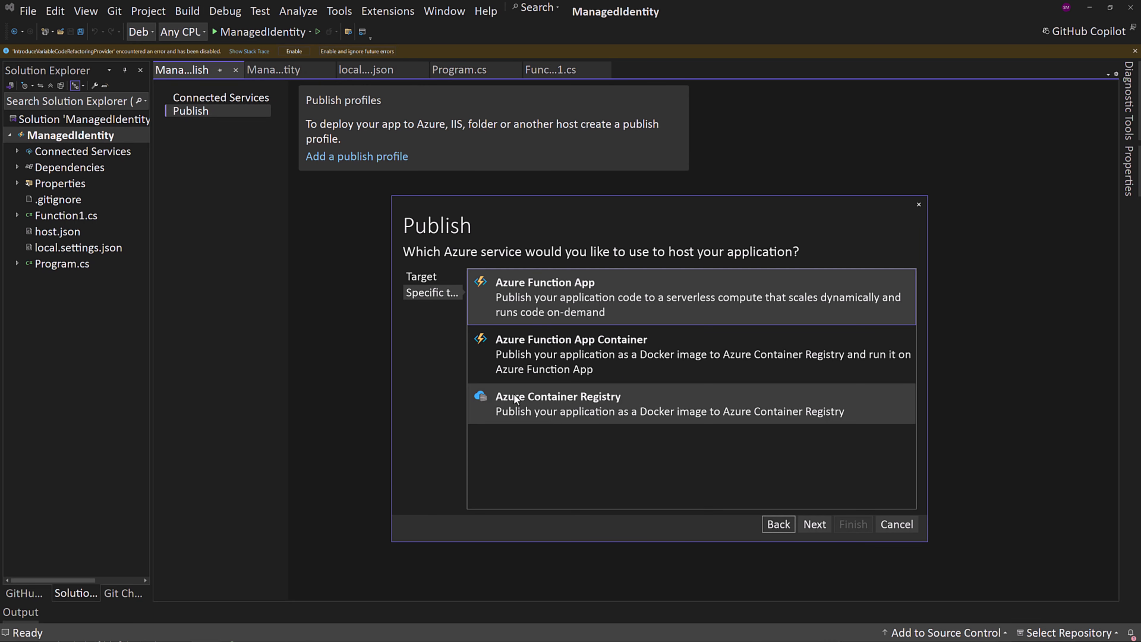
pyautogui.click(814, 525)
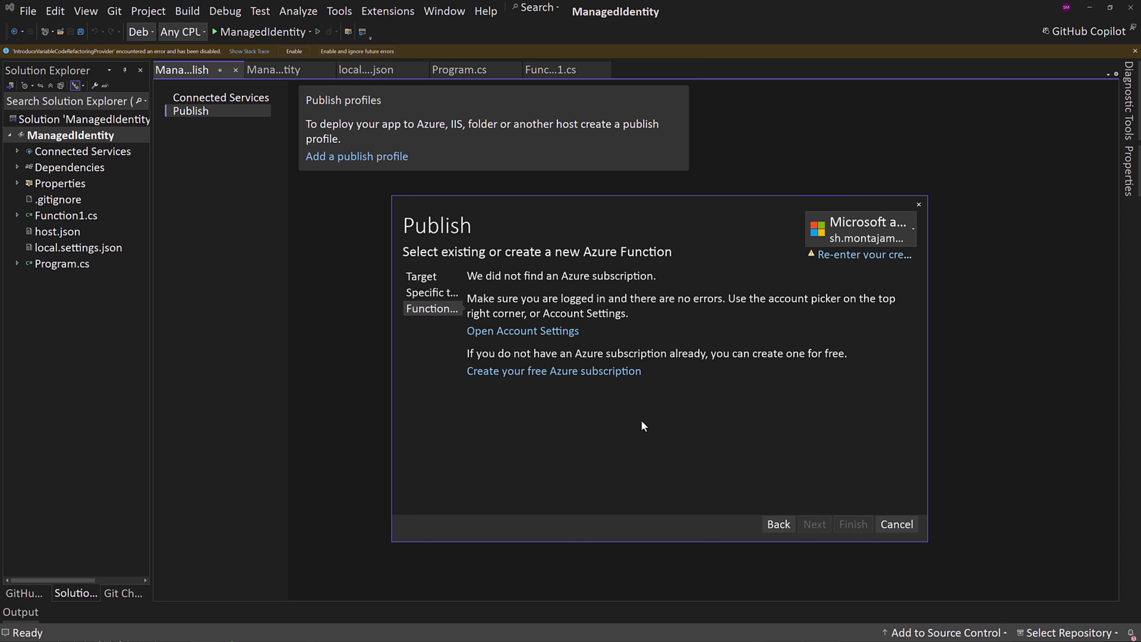
pyautogui.click(861, 255)
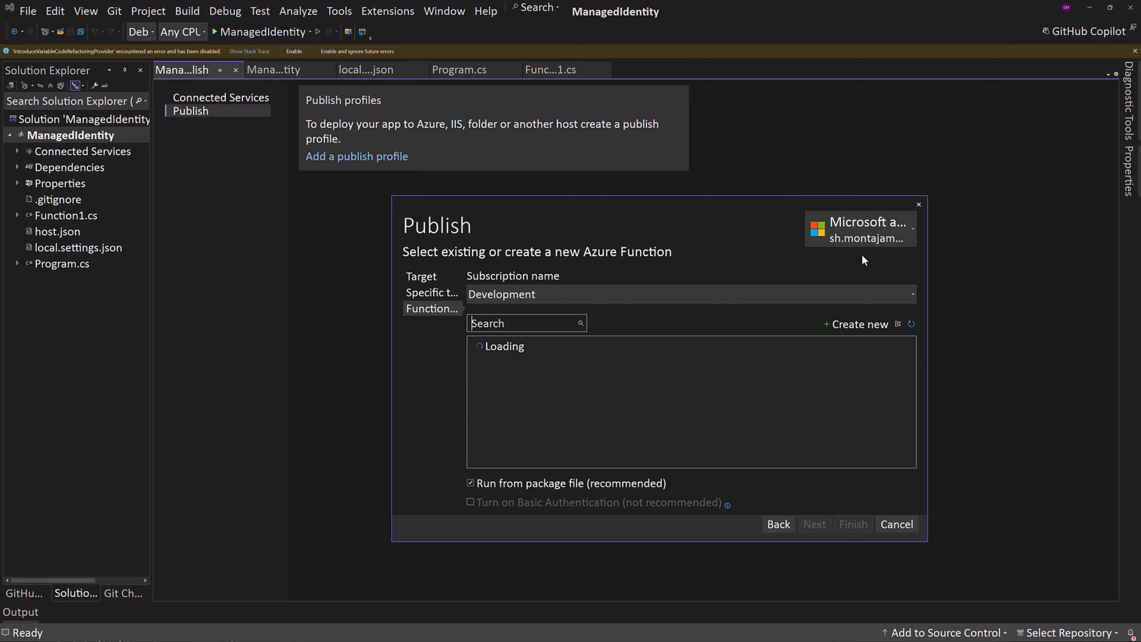
# Choose webapp123456 in rg-demo as the deployment target, finish the publish profile, and publish the project
pyautogui.click(473, 346)
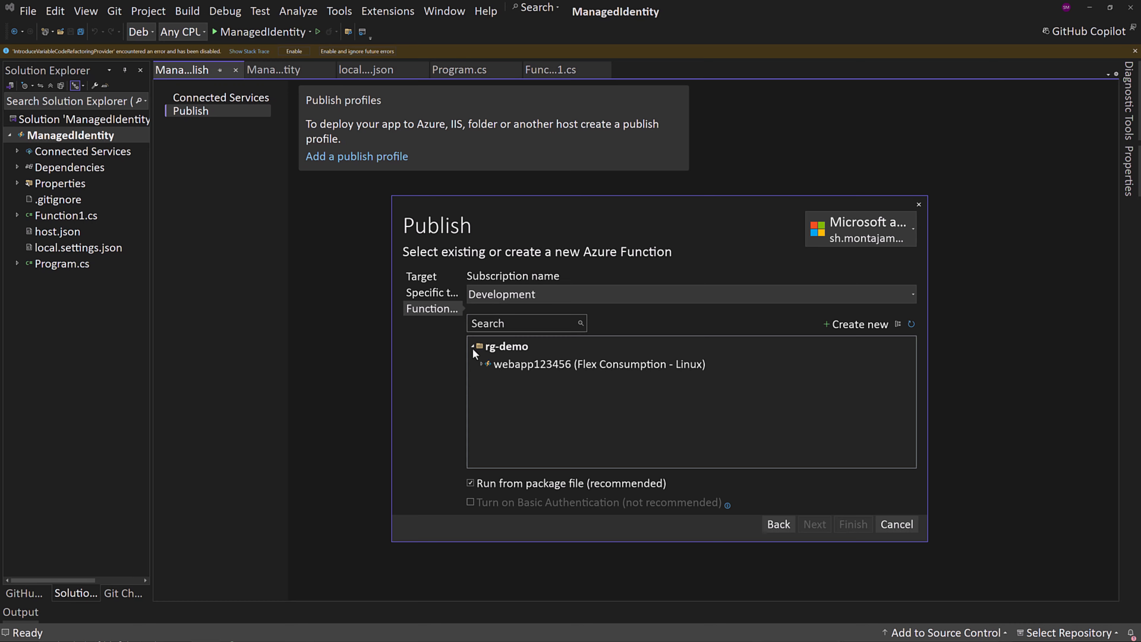
pyautogui.click(525, 364)
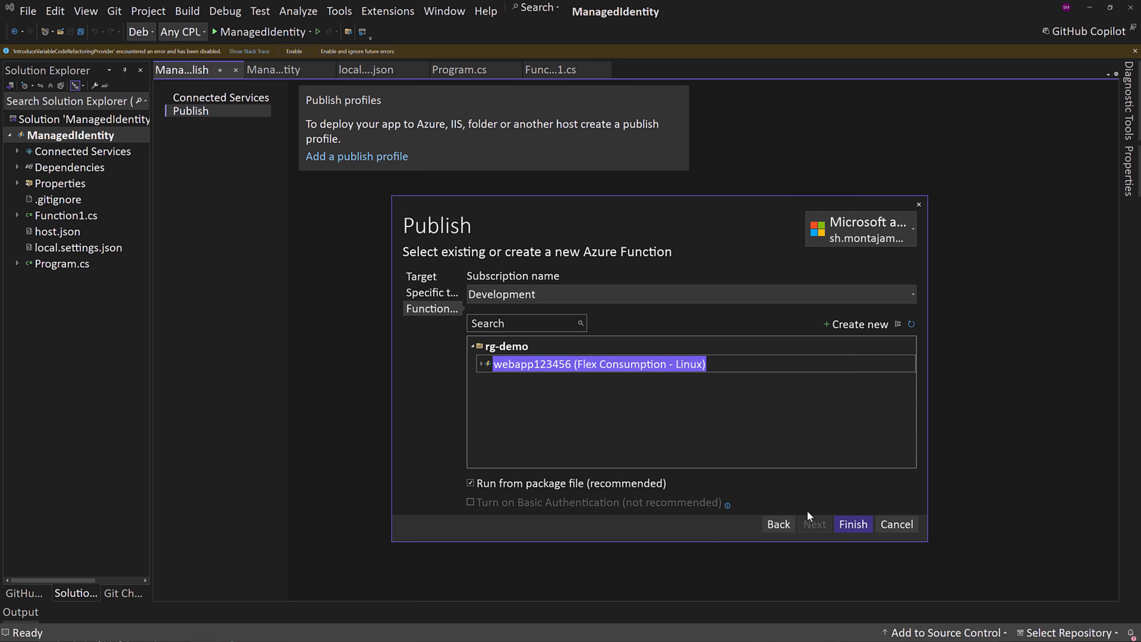
pyautogui.click(844, 526)
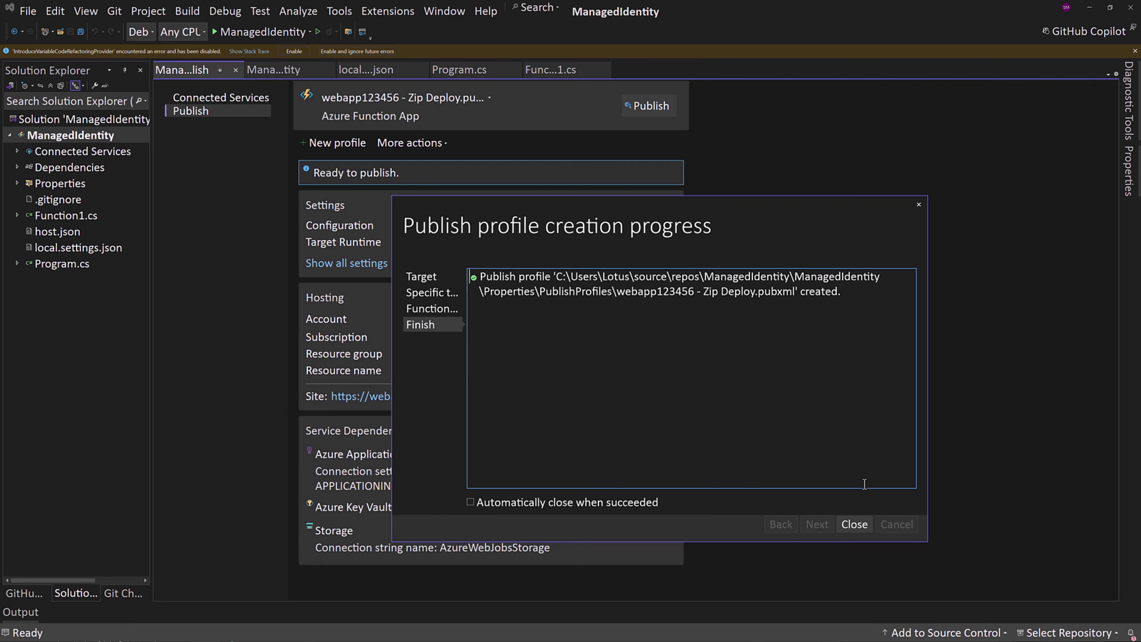
pyautogui.click(852, 525)
pyautogui.click(652, 108)
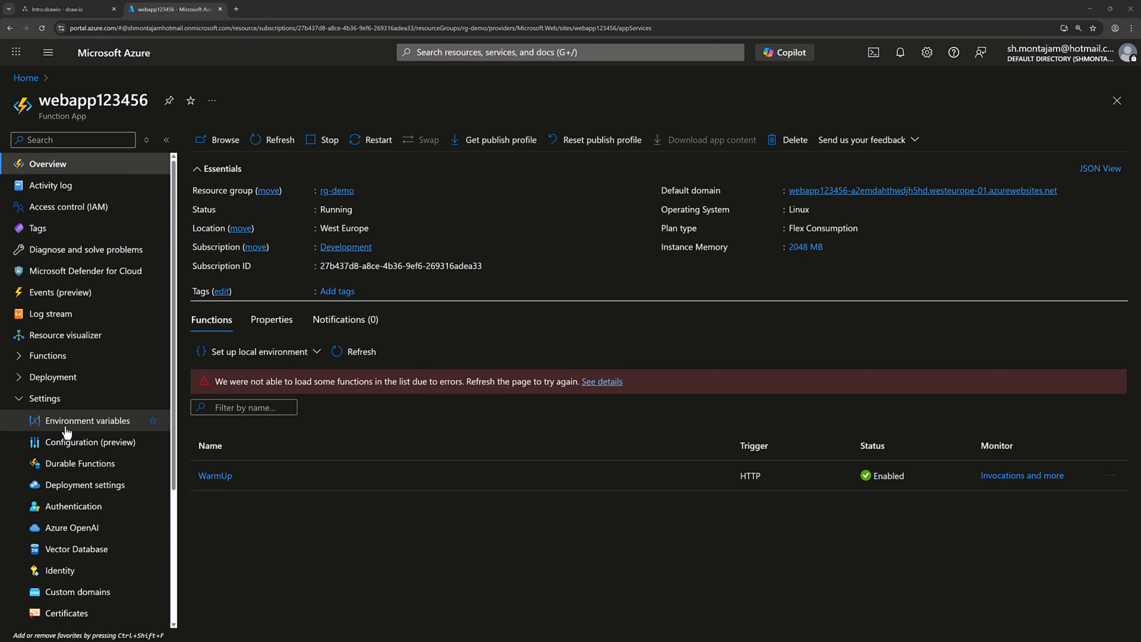
# In the Azure portal, add an app setting named KeyVaultUrl with the key vault URL to webapp123456's environment variables and save the changes
pyautogui.click(87, 427)
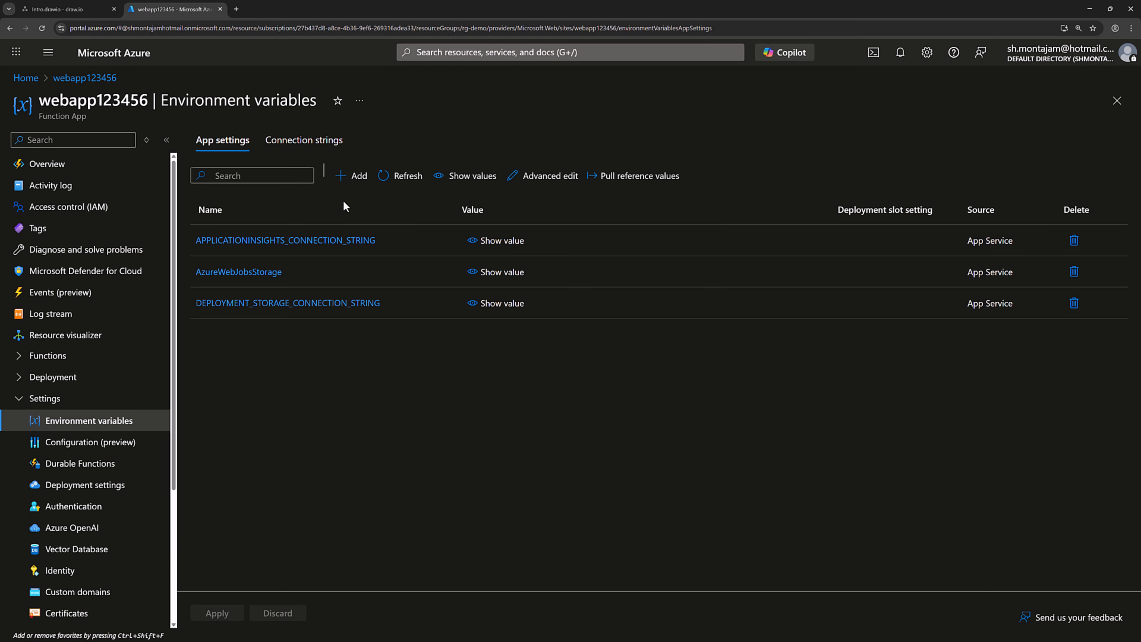
pyautogui.click(351, 176)
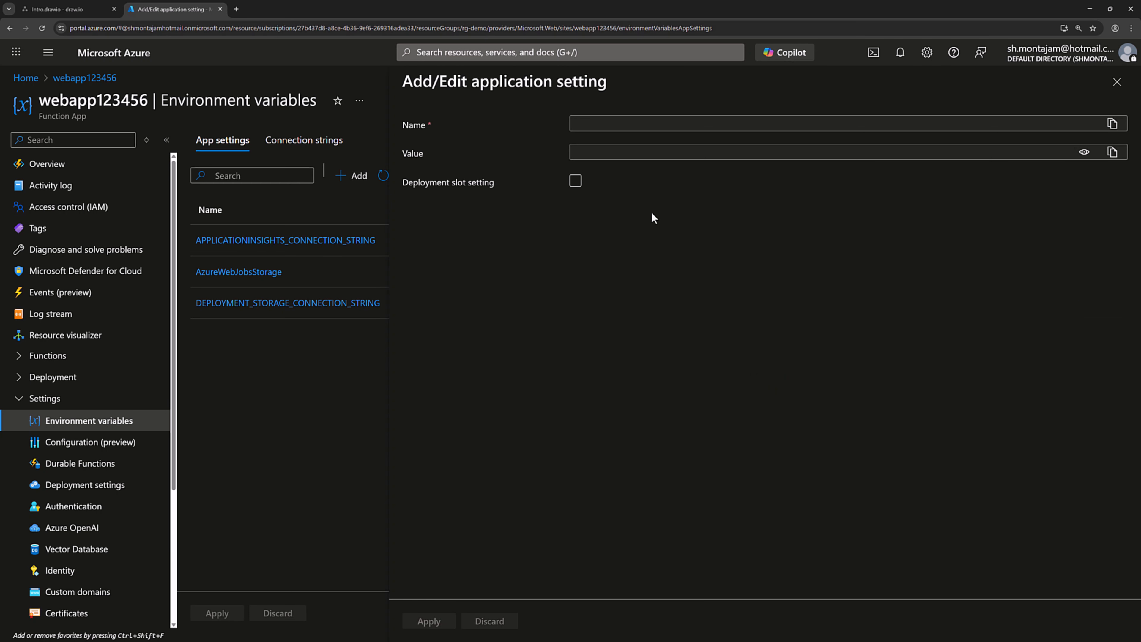
pyautogui.click(599, 122)
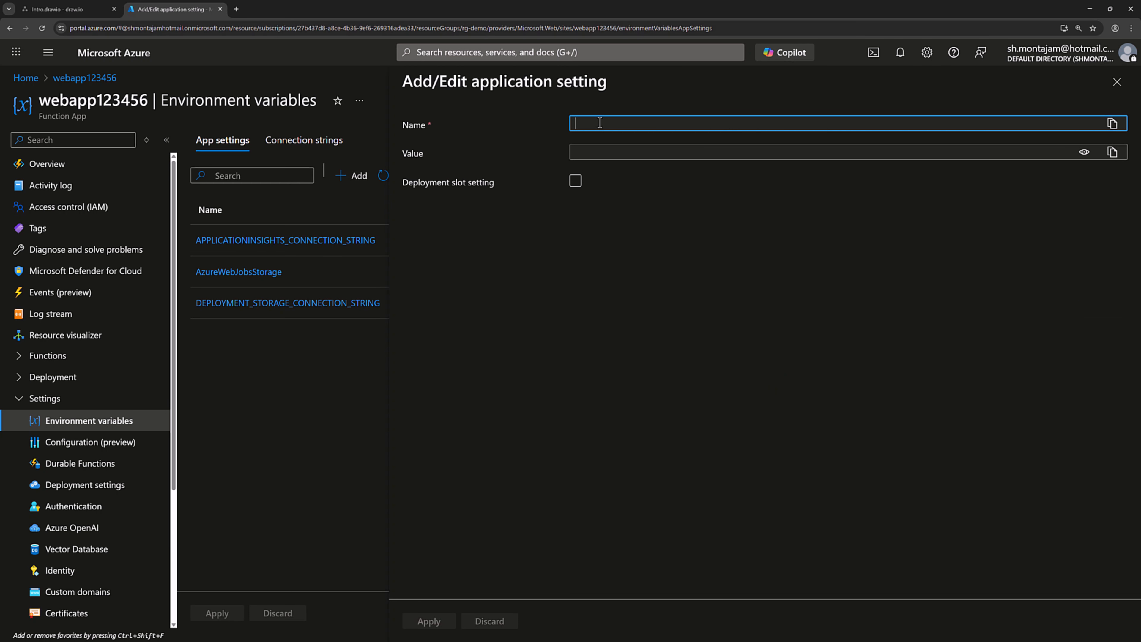
pyautogui.write('KeyVaultUrl')
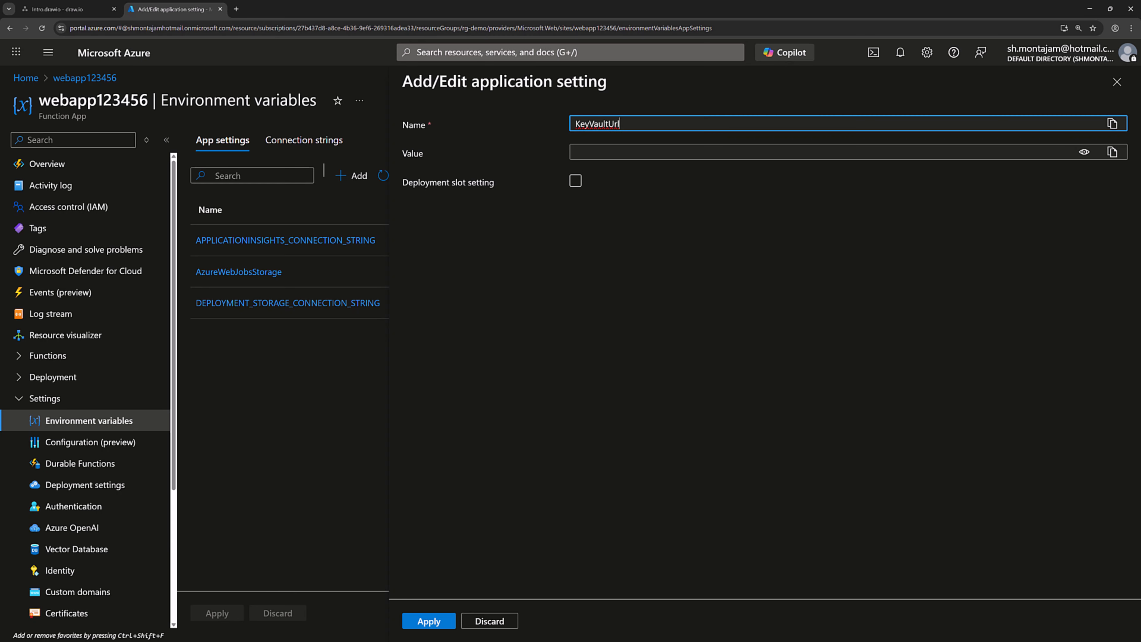
pyautogui.hotkey('alt', 'Tab')
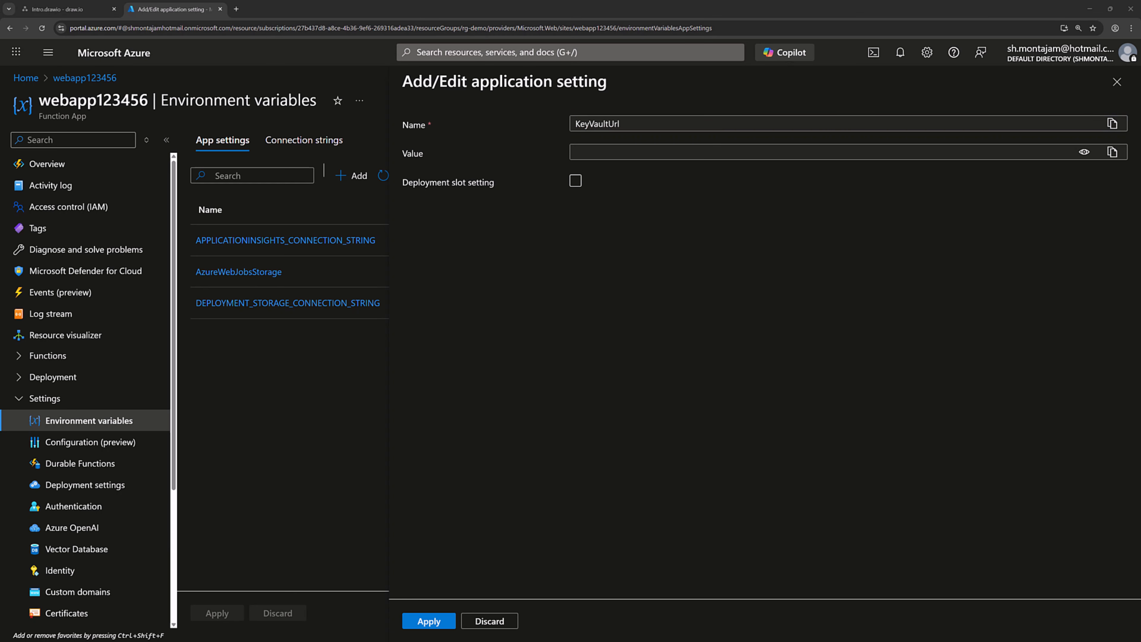
pyautogui.click(680, 150)
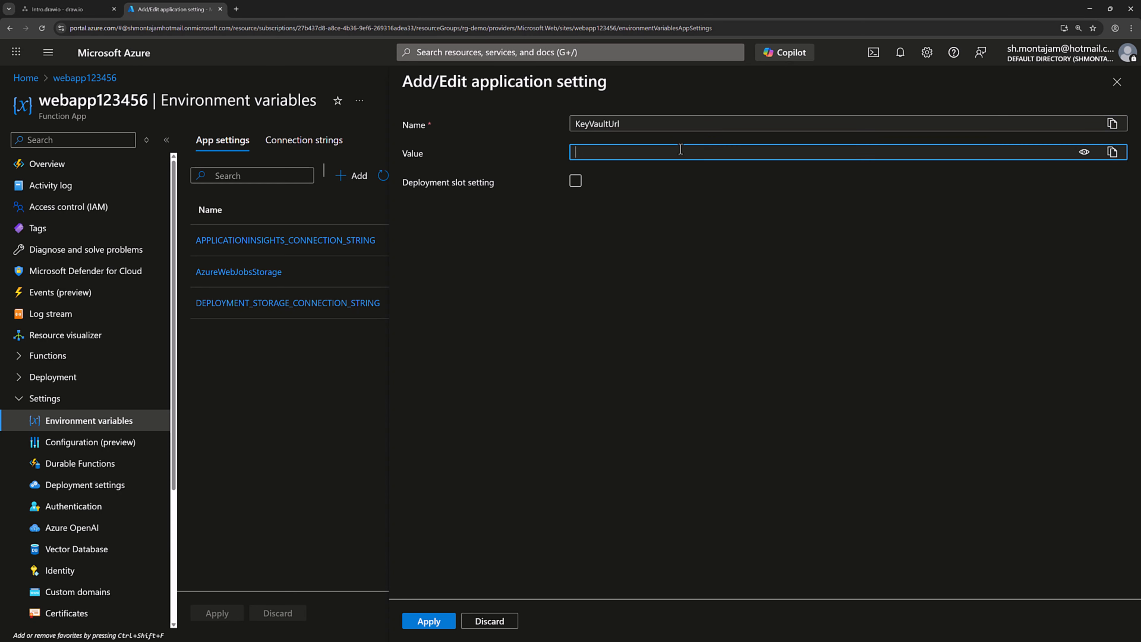
pyautogui.hotkey('ctrl', 'v')
pyautogui.click(429, 621)
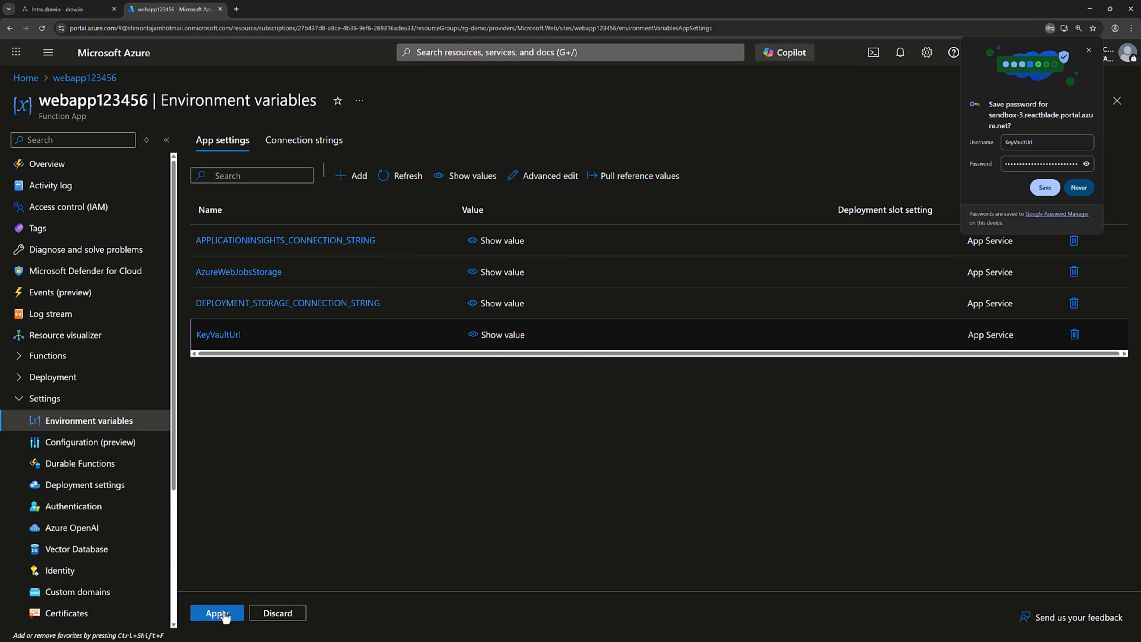
pyautogui.click(223, 615)
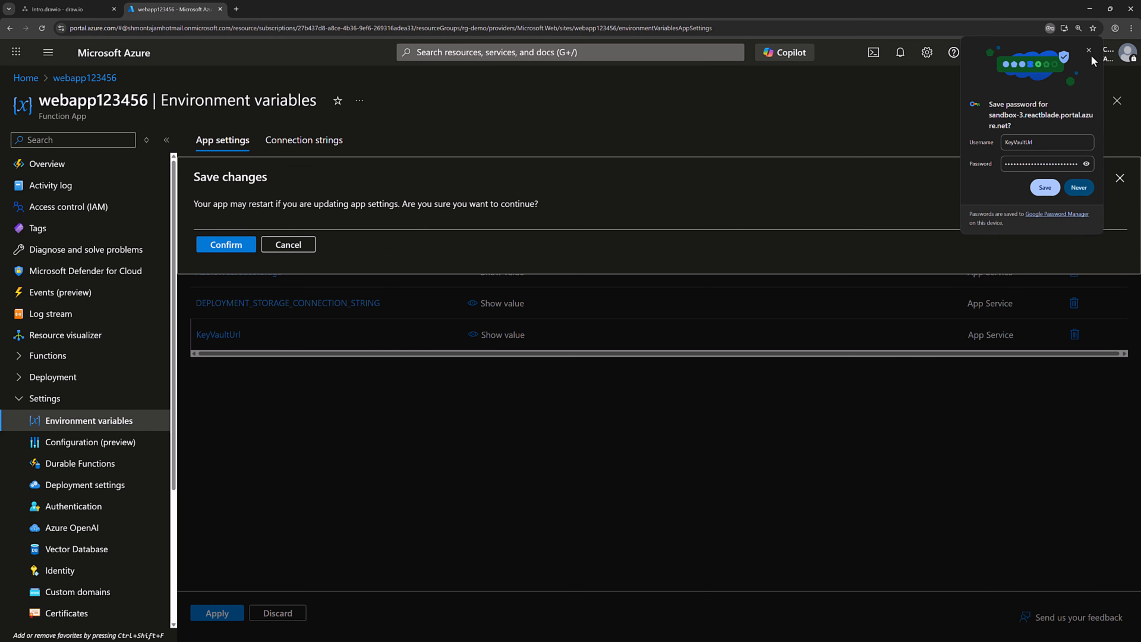
pyautogui.click(236, 248)
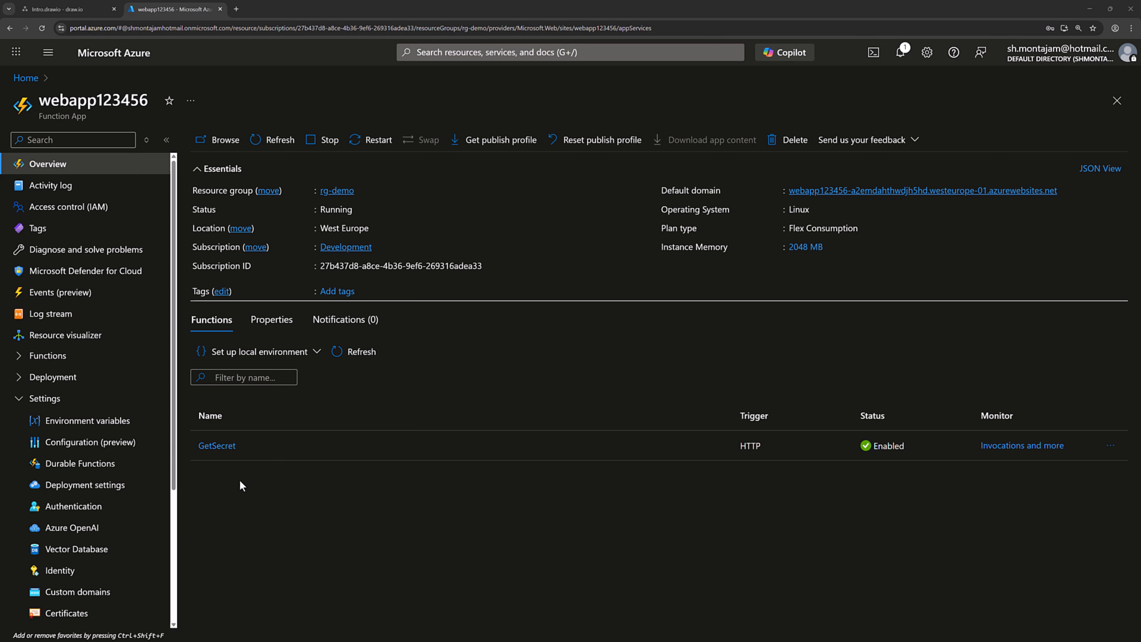
# Open the GetSecret function of webapp123456 and copy its function URL for the _master host key
pyautogui.click(227, 451)
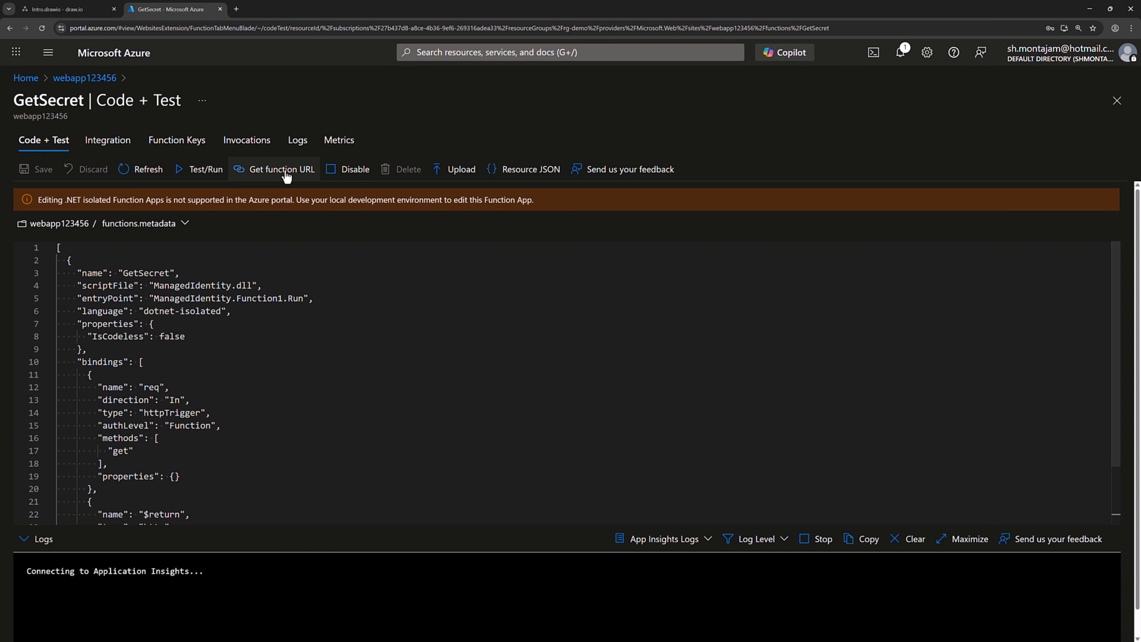
pyautogui.click(286, 176)
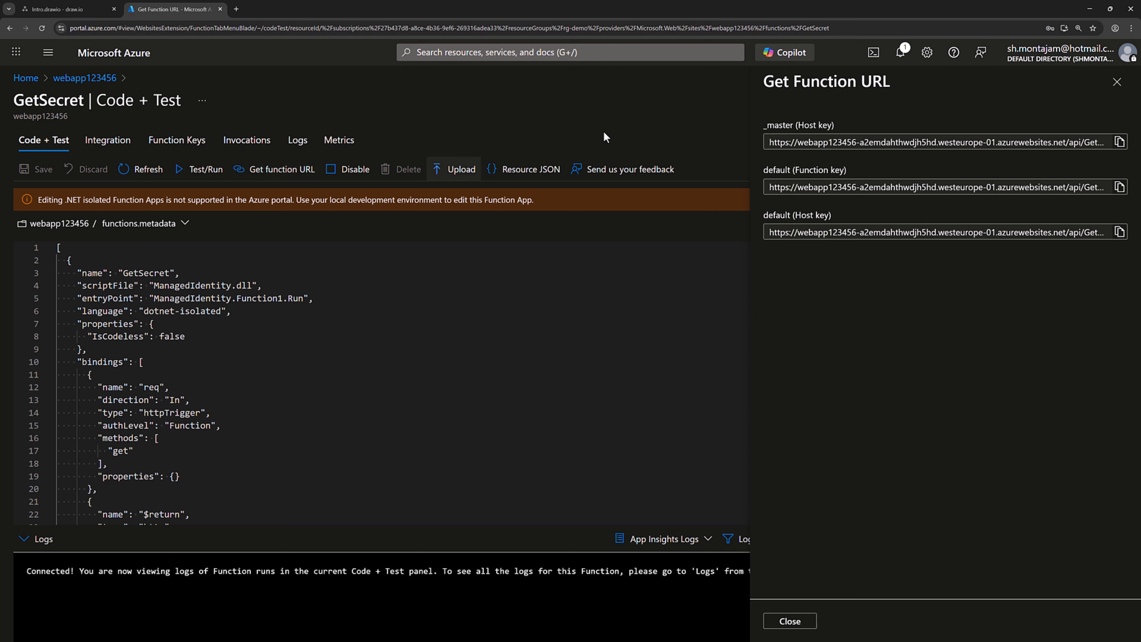
pyautogui.click(1118, 143)
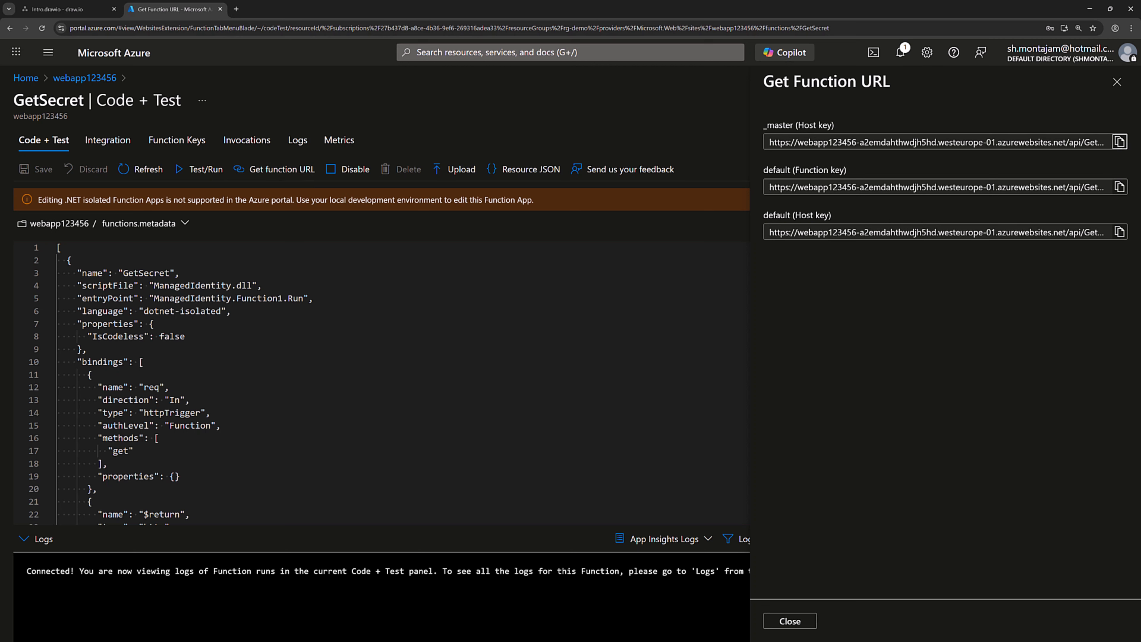
# Switch to Postman, replace the Get Secret request's address with the copied function URL including its access key, and send the request
pyautogui.hotkey('alt', 'Tab')
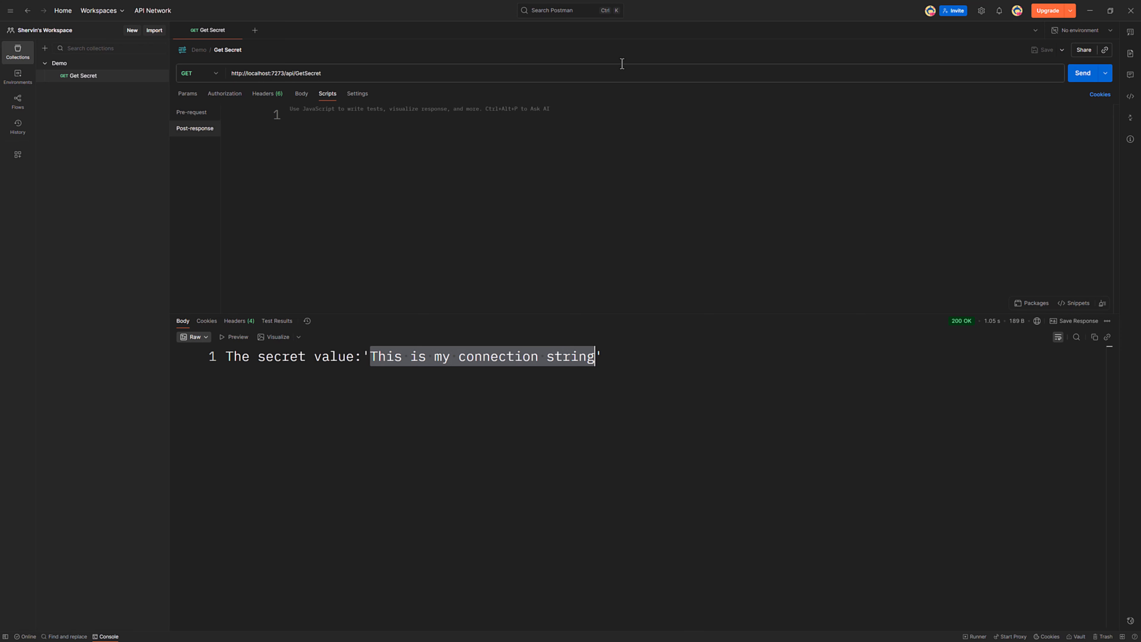
pyautogui.click(386, 75)
pyautogui.hotkey('ctrl', 'shift', 'Left')
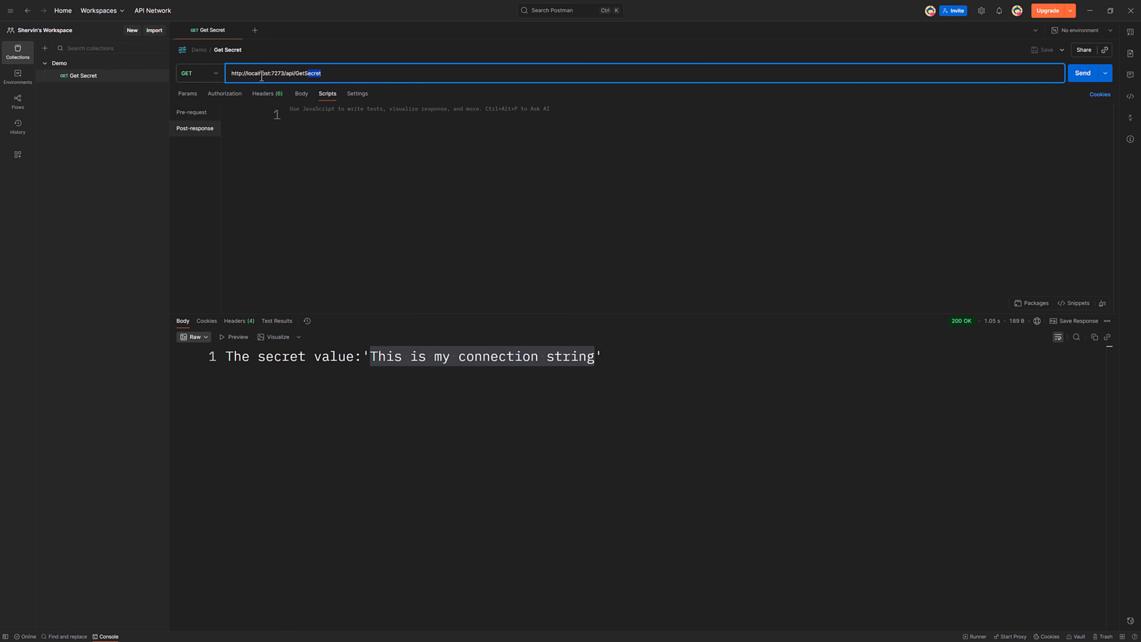
pyautogui.hotkey('ctrl', 'a')
pyautogui.hotkey('ctrl', 'v')
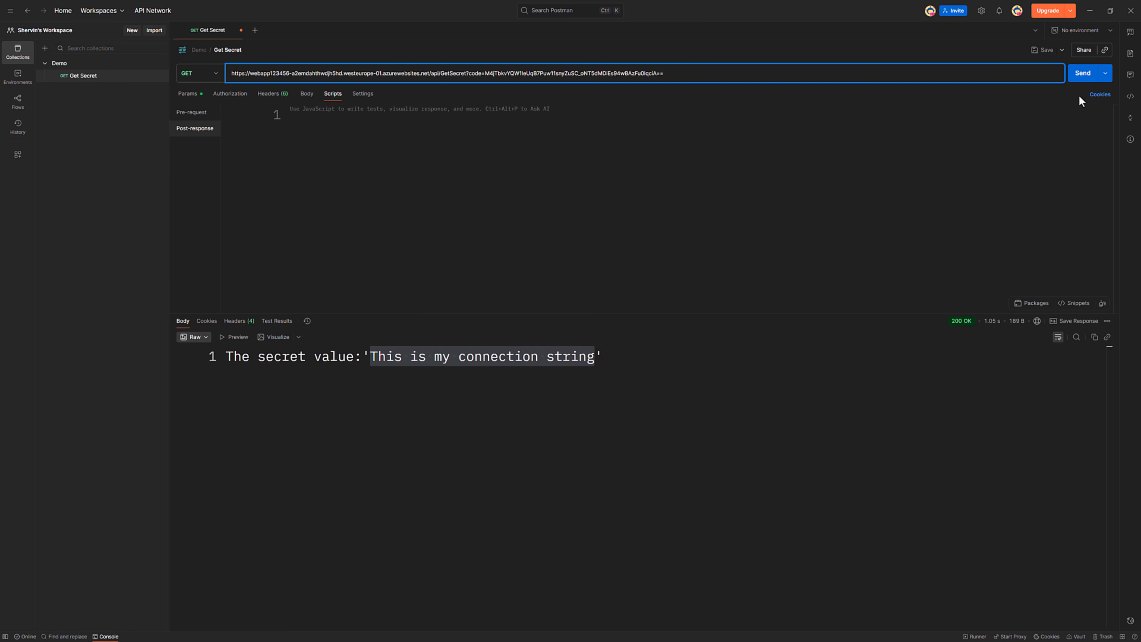
pyautogui.click(1081, 74)
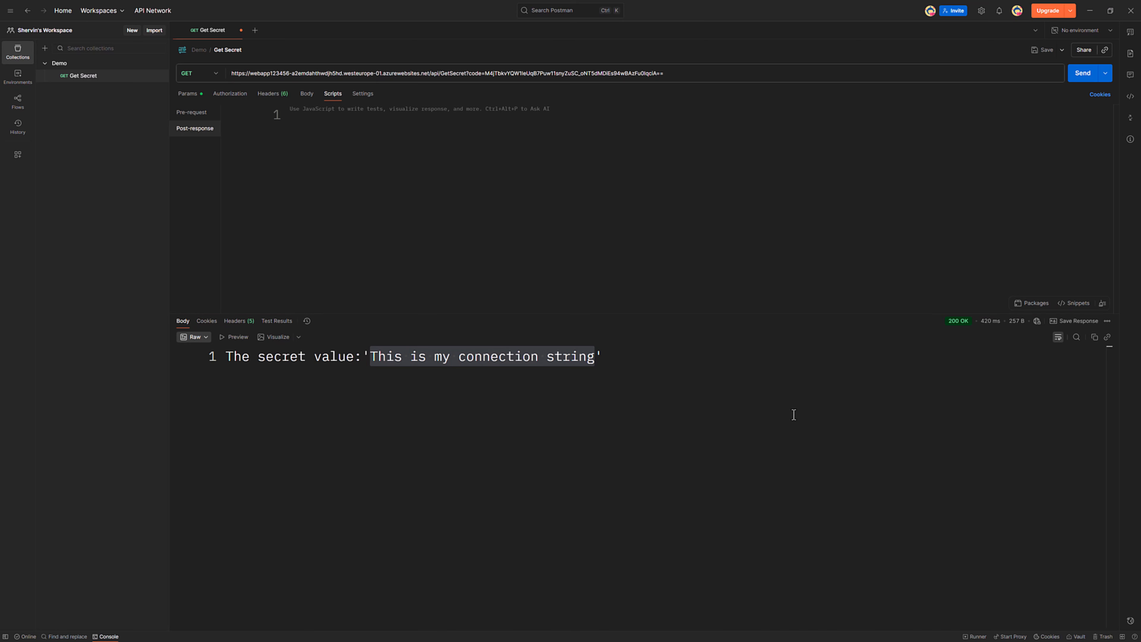
# In the Azure portal, turn off webapp123456's system-assigned managed identity and save, and resend the Get Secret request in Postman
pyautogui.hotkey('alt', 'Tab')
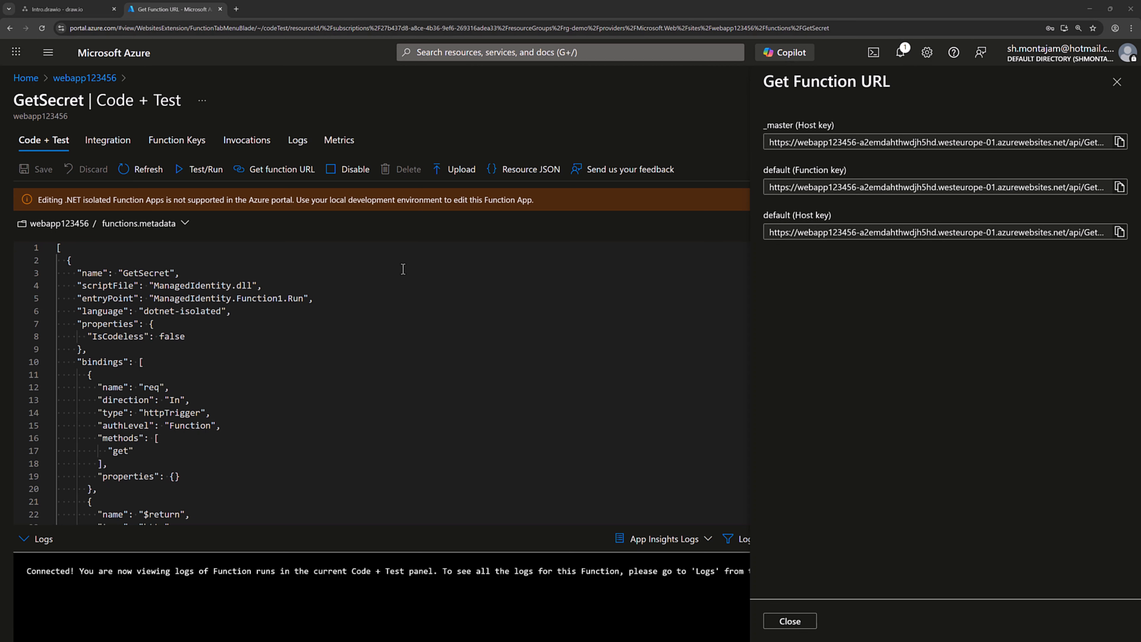
pyautogui.click(95, 80)
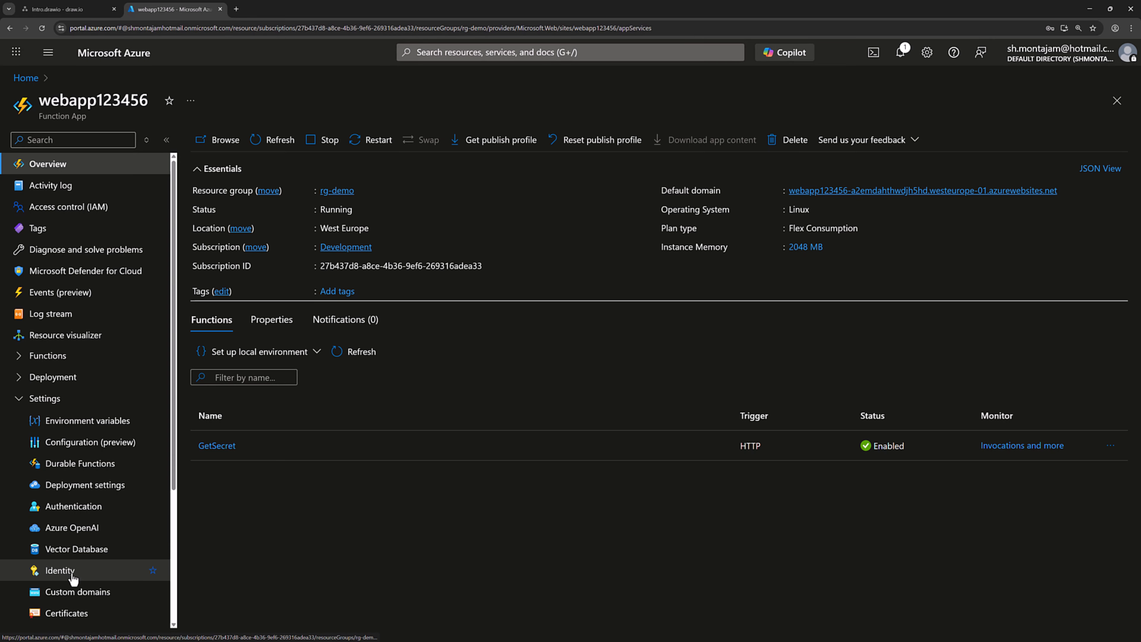
pyautogui.click(60, 569)
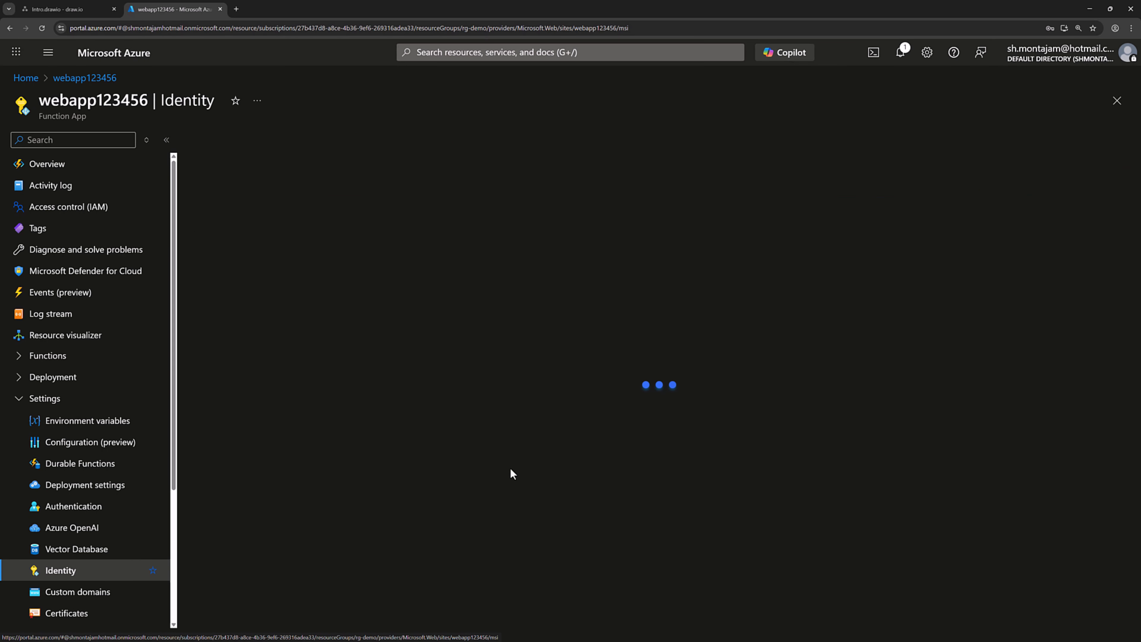
pyautogui.click(219, 271)
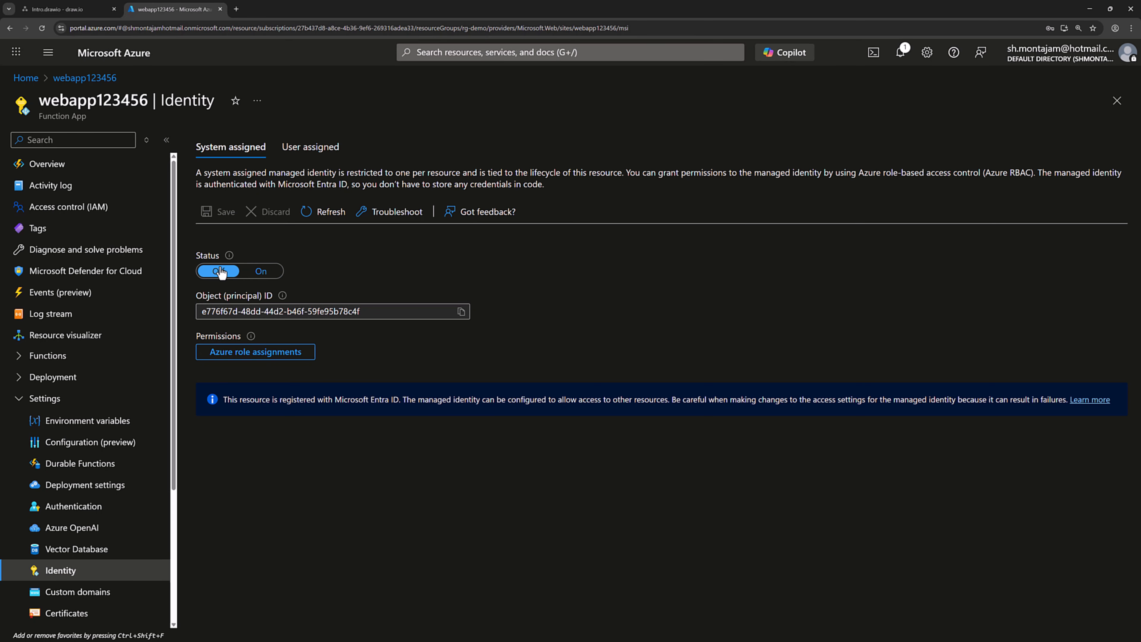
pyautogui.click(227, 212)
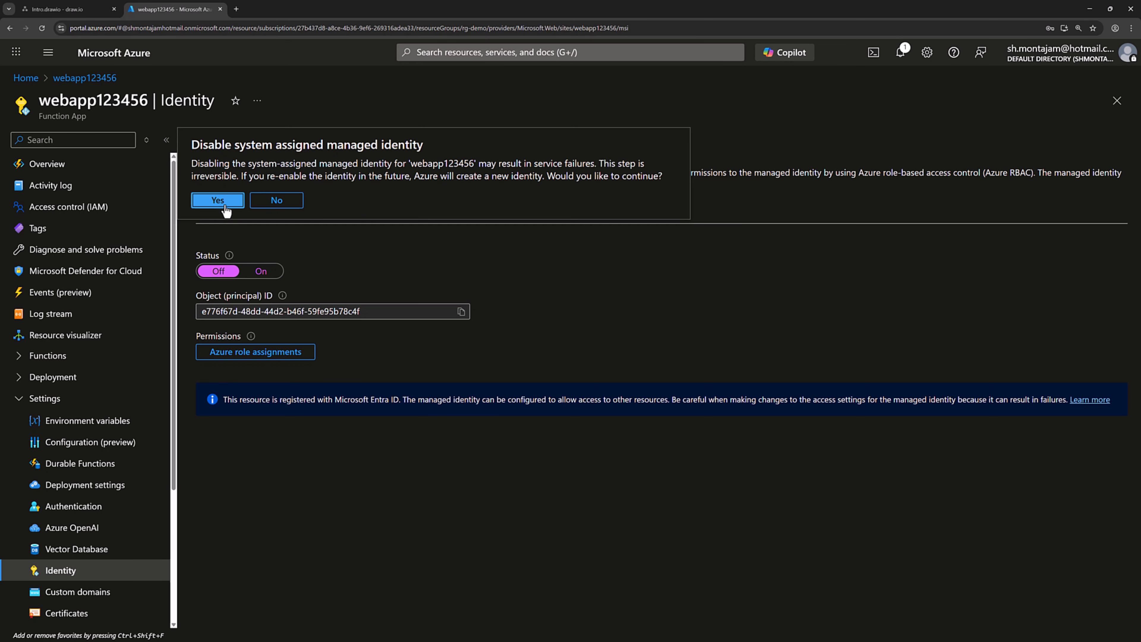
pyautogui.click(215, 204)
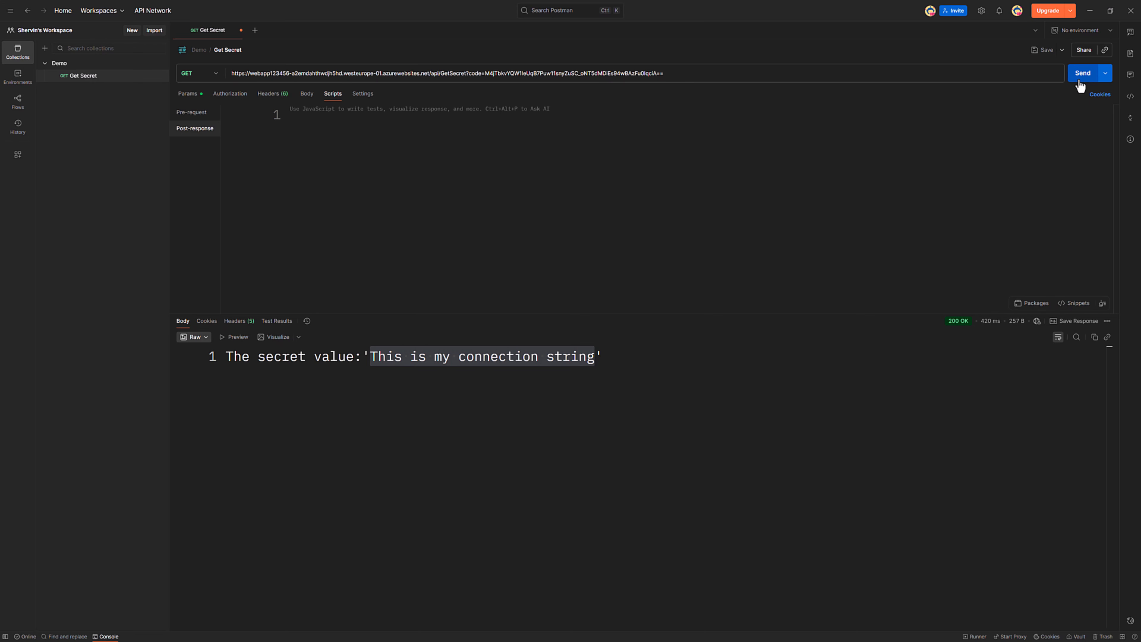
pyautogui.click(1086, 77)
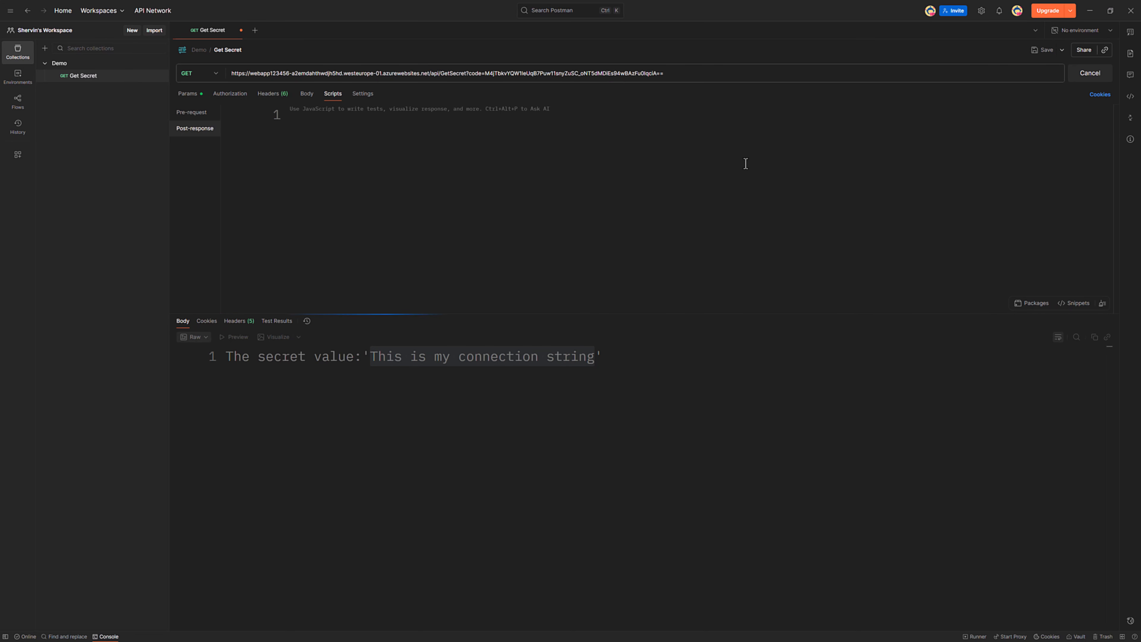
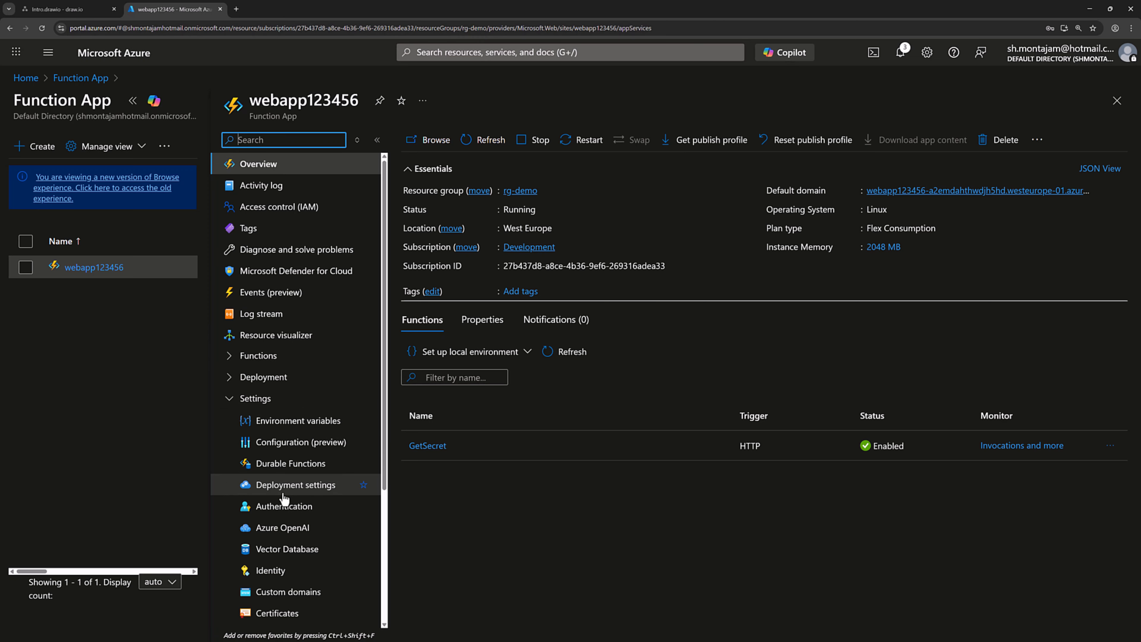
# Add the user-assigned managed identity webapp-uami from the Development subscription to the webapp123456 function app
pyautogui.scroll(-2, 269, 490)
pyautogui.click(269, 480)
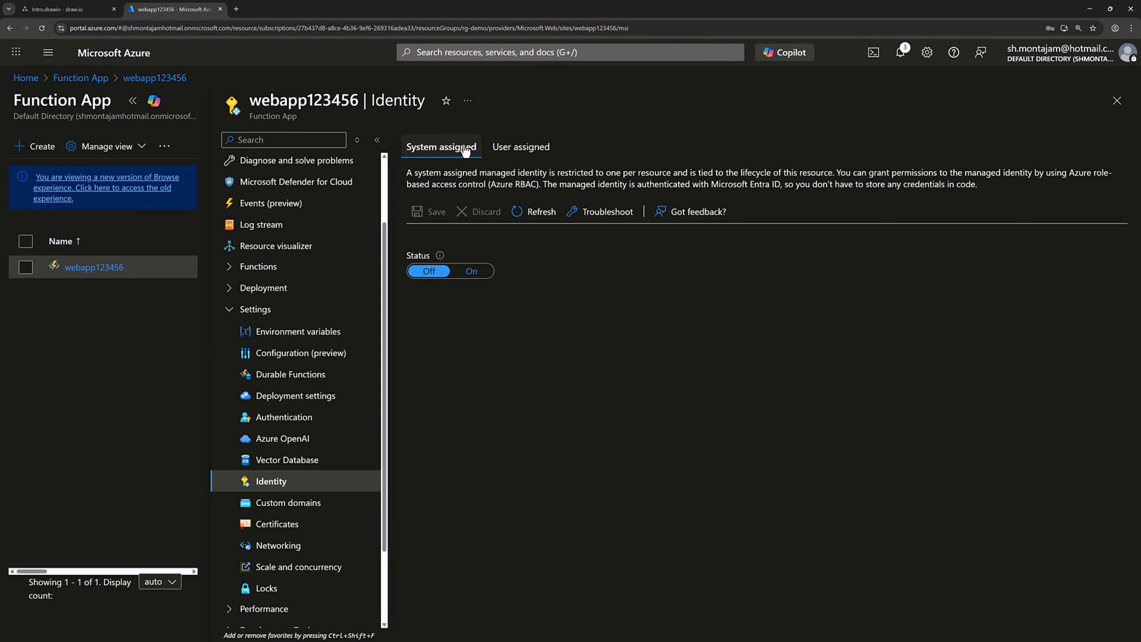
pyautogui.click(517, 153)
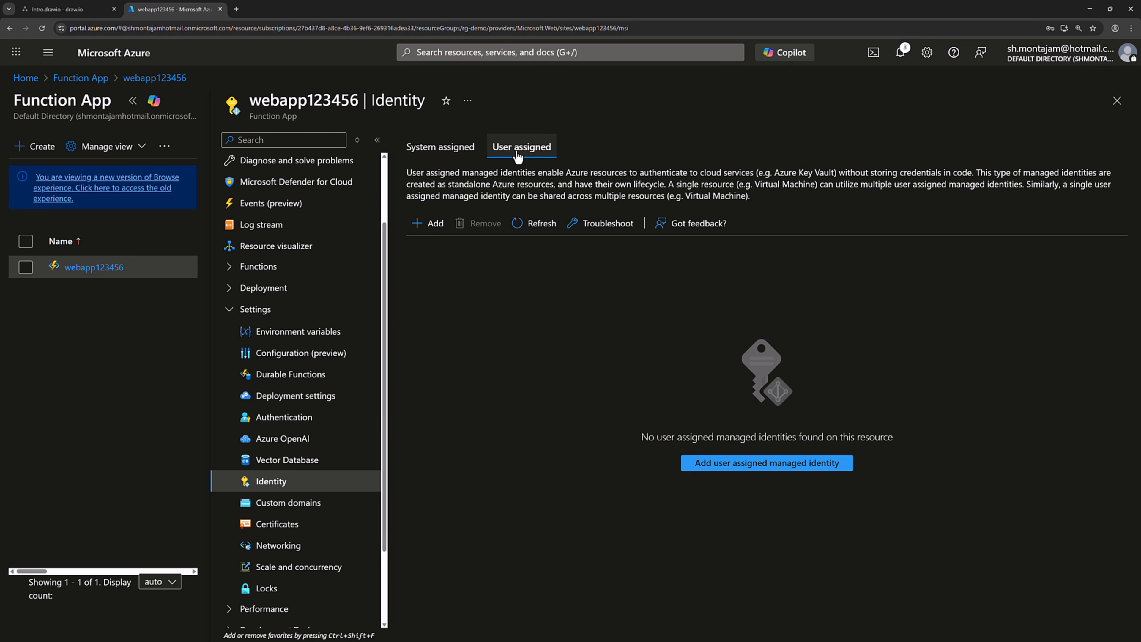
pyautogui.click(430, 223)
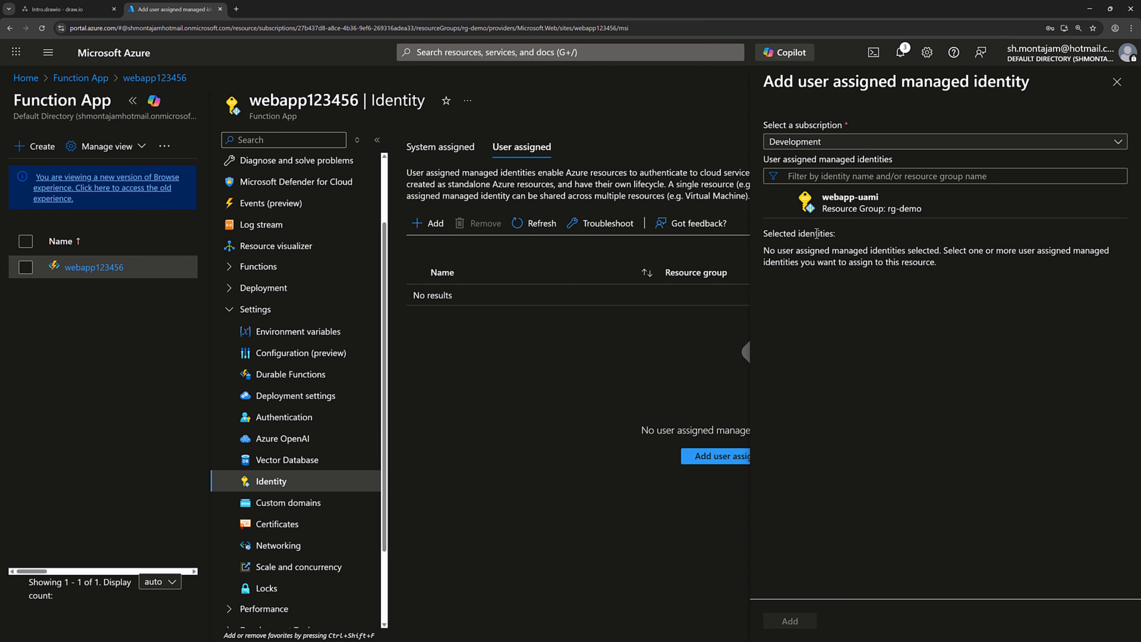
pyautogui.click(874, 213)
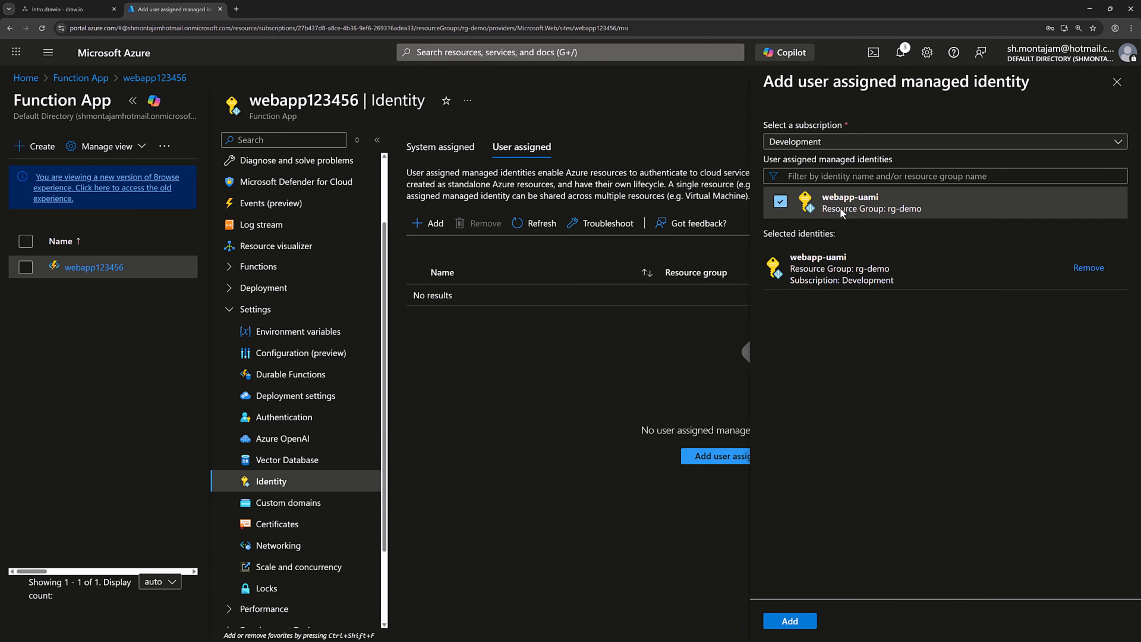
pyautogui.click(798, 623)
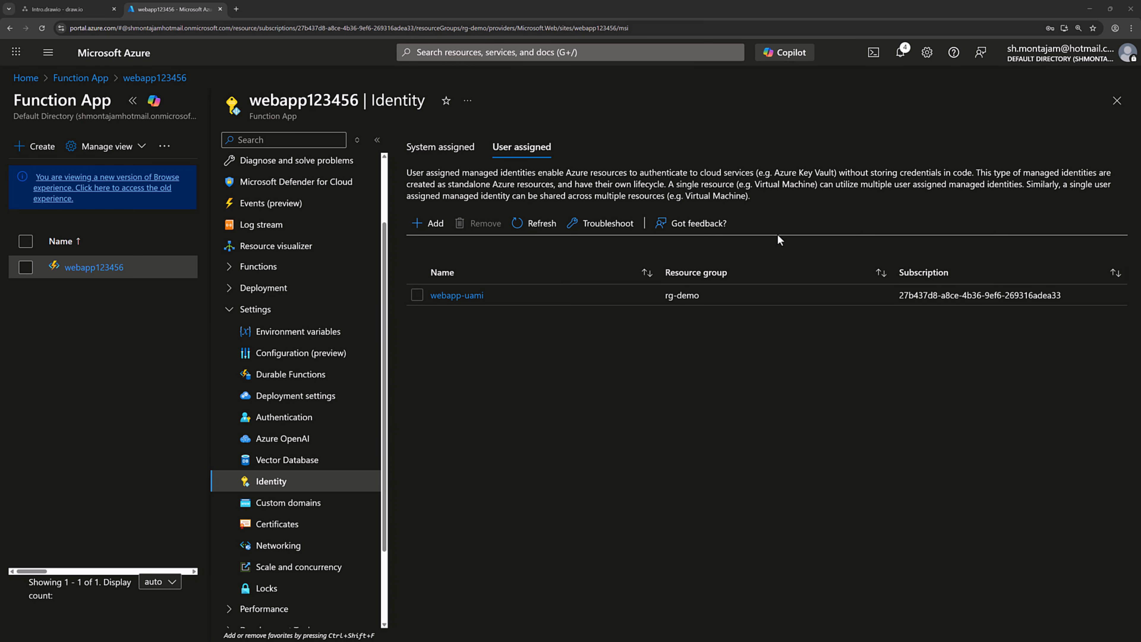
# Start a role assignment on the kv-demo-123456b key vault and choose the Key Vault Secrets User role
pyautogui.click(47, 52)
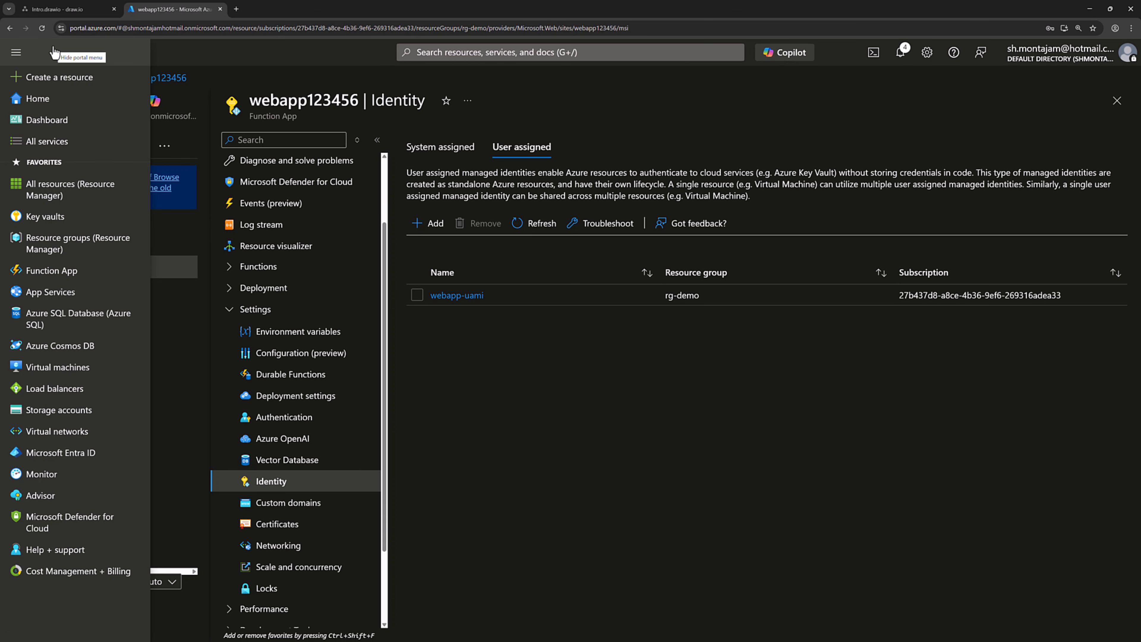
pyautogui.click(53, 216)
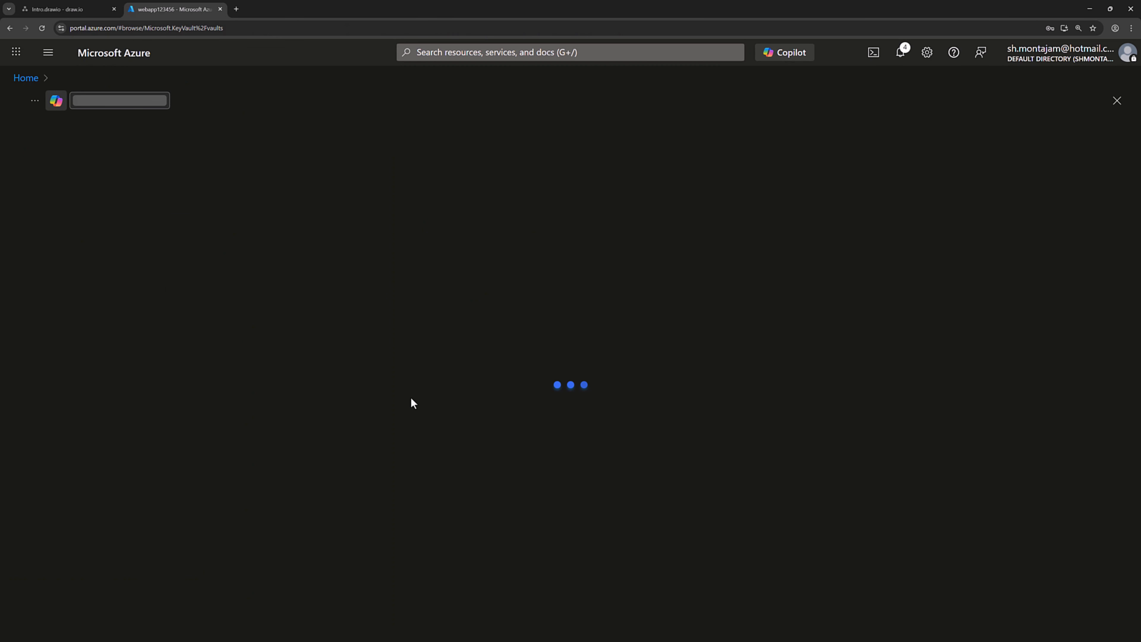
pyautogui.click(99, 268)
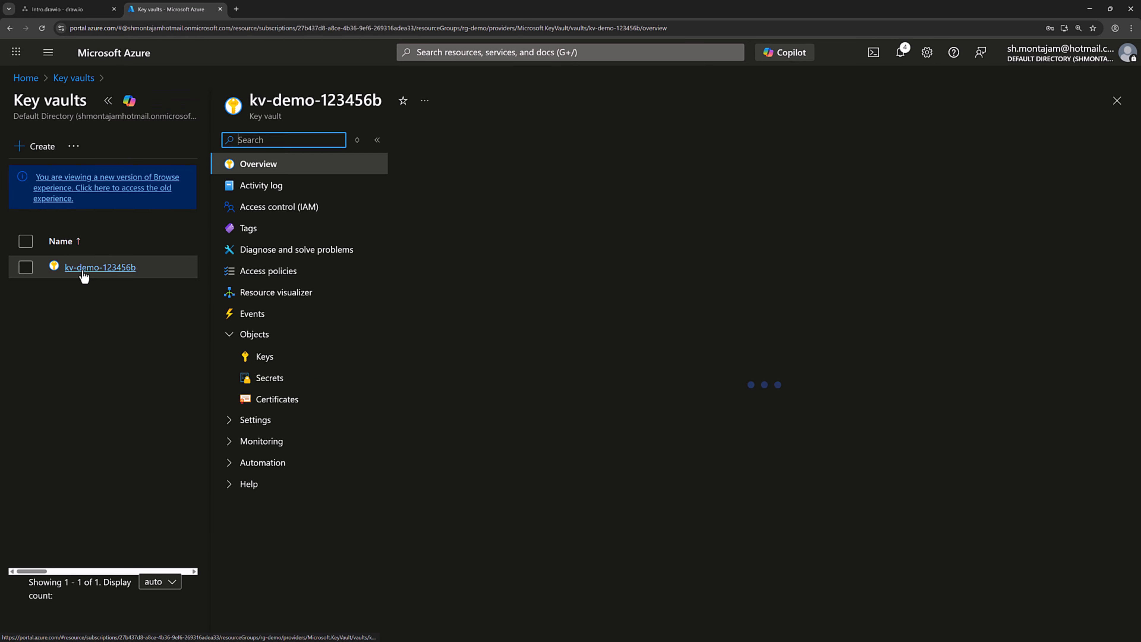
pyautogui.click(279, 207)
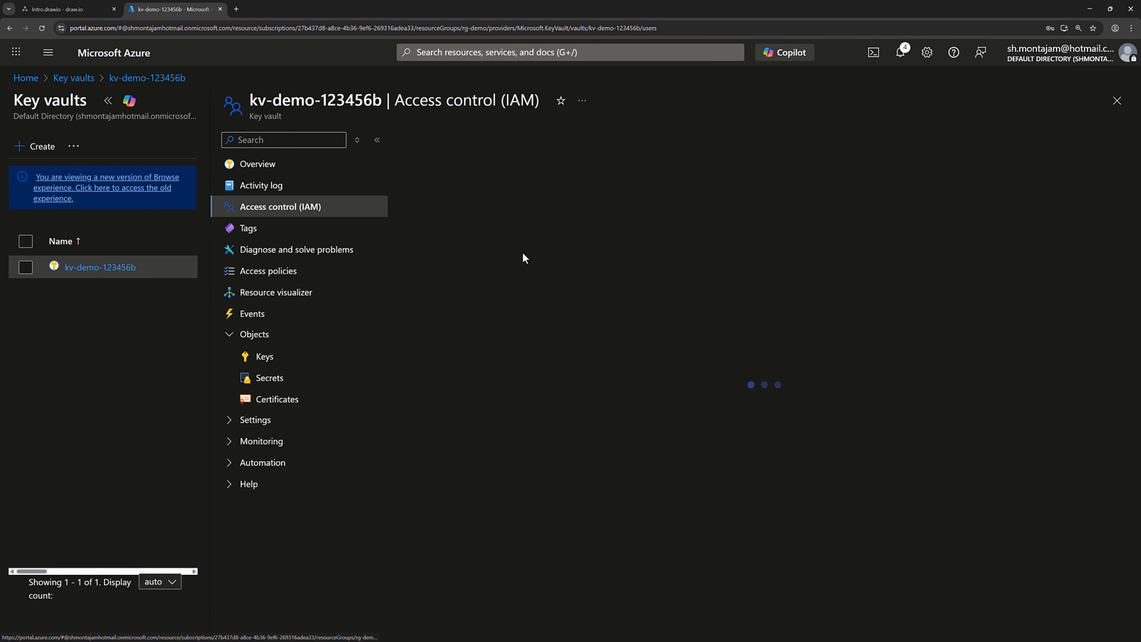
pyautogui.click(427, 140)
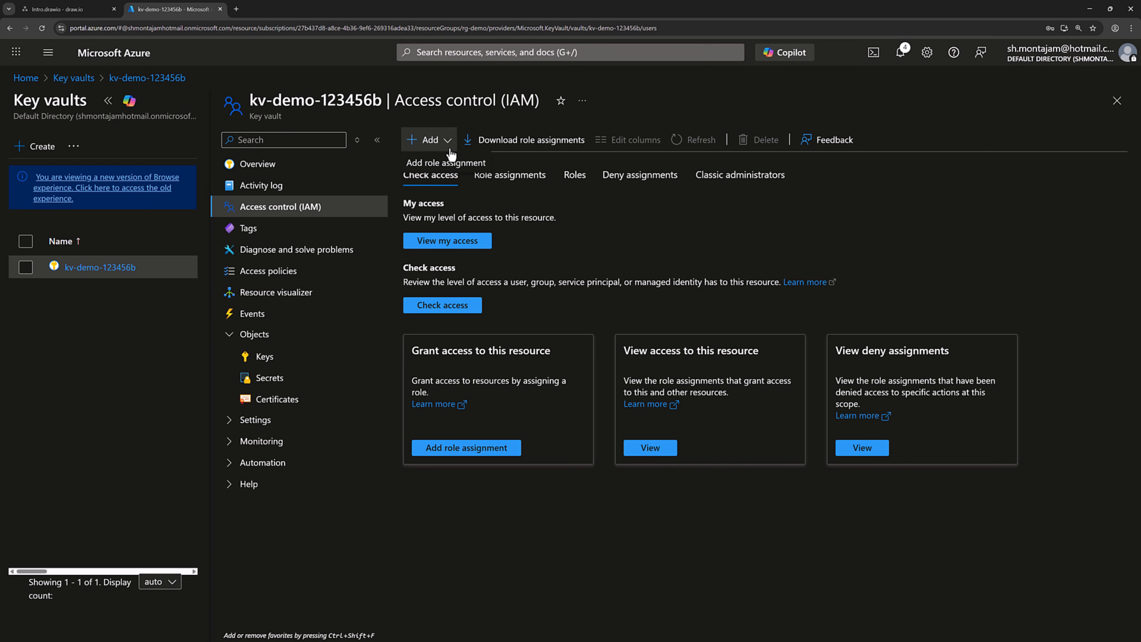
pyautogui.click(446, 165)
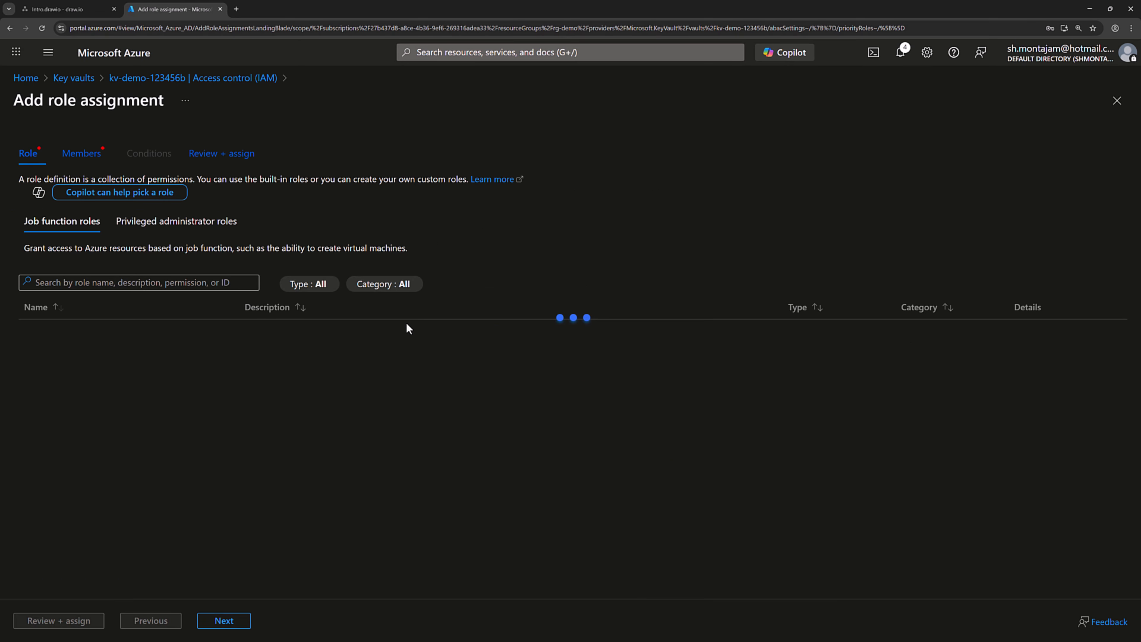
pyautogui.click(175, 280)
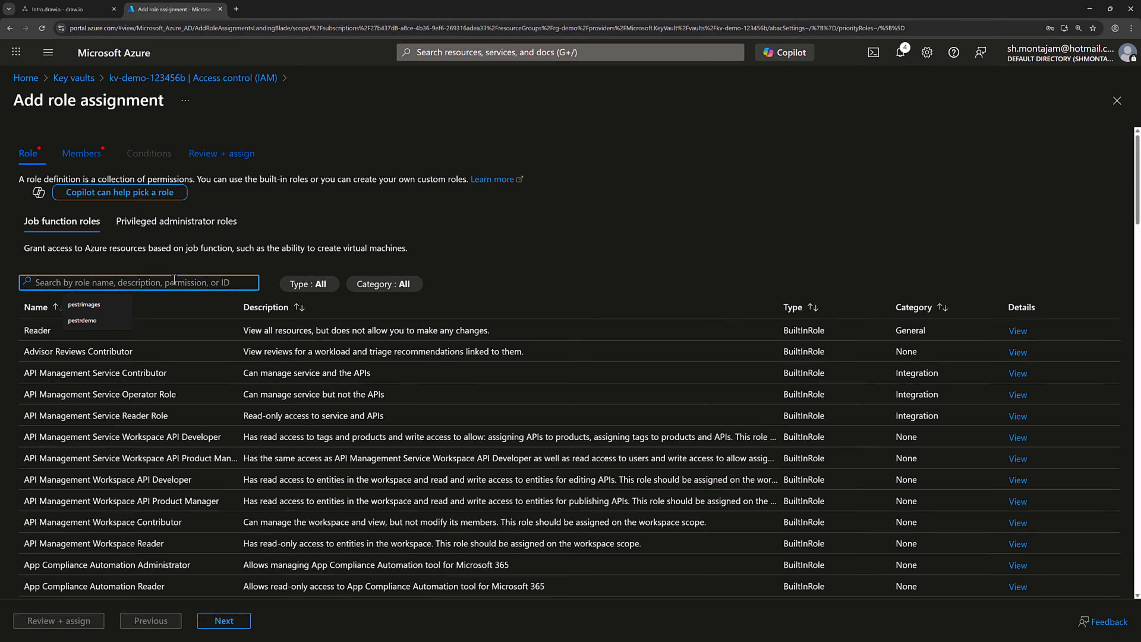
pyautogui.write('secret ')
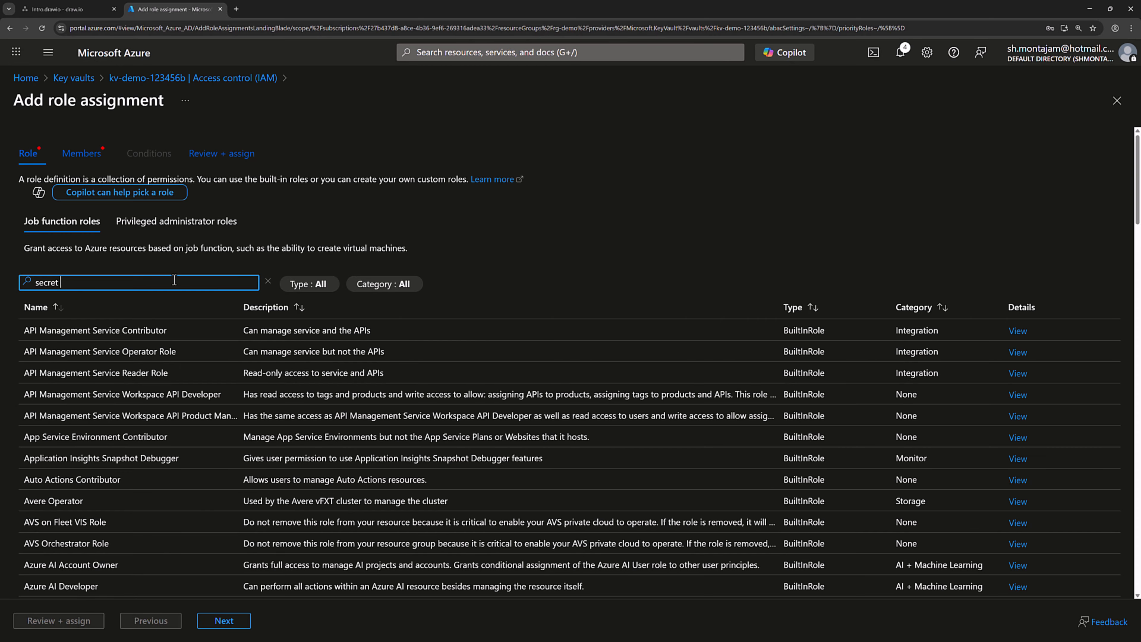
pyautogui.write('user')
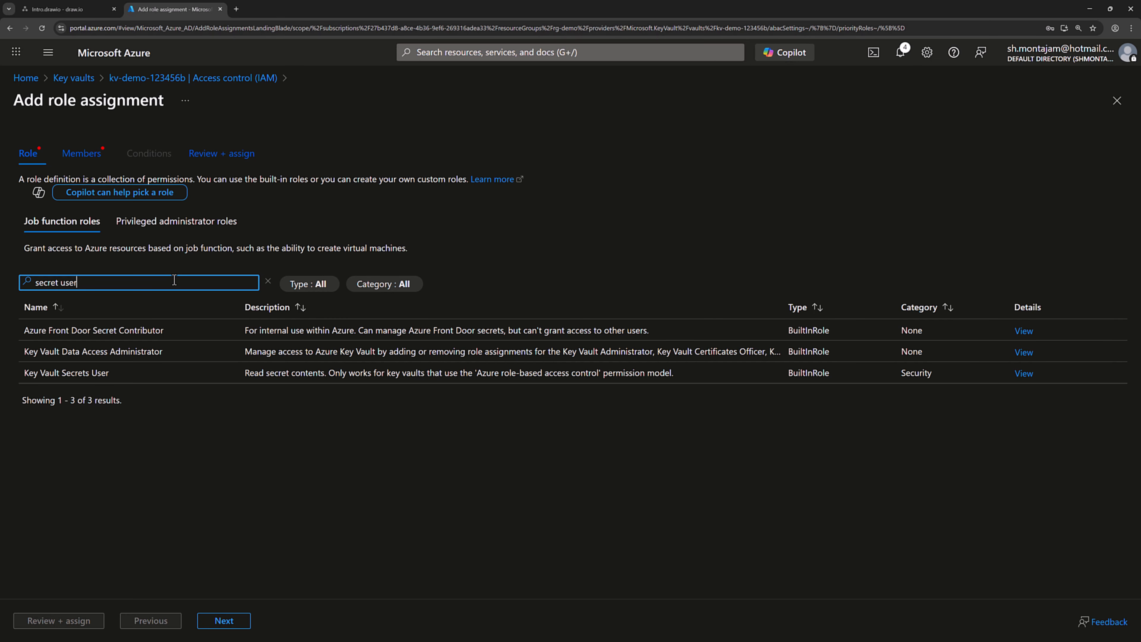
pyautogui.click(112, 377)
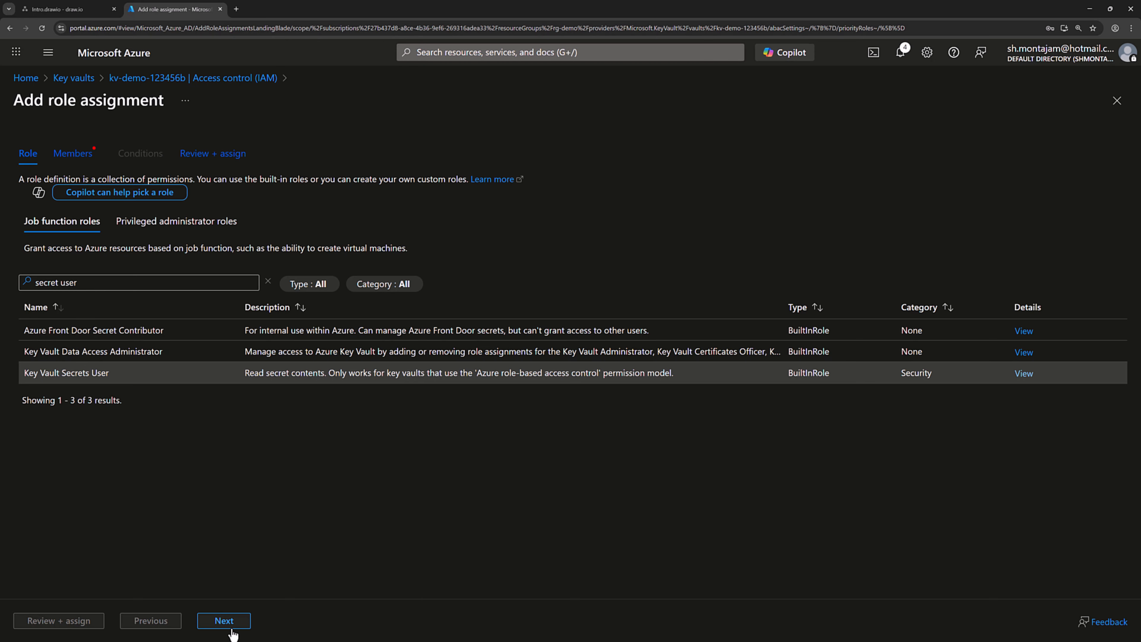
pyautogui.click(224, 620)
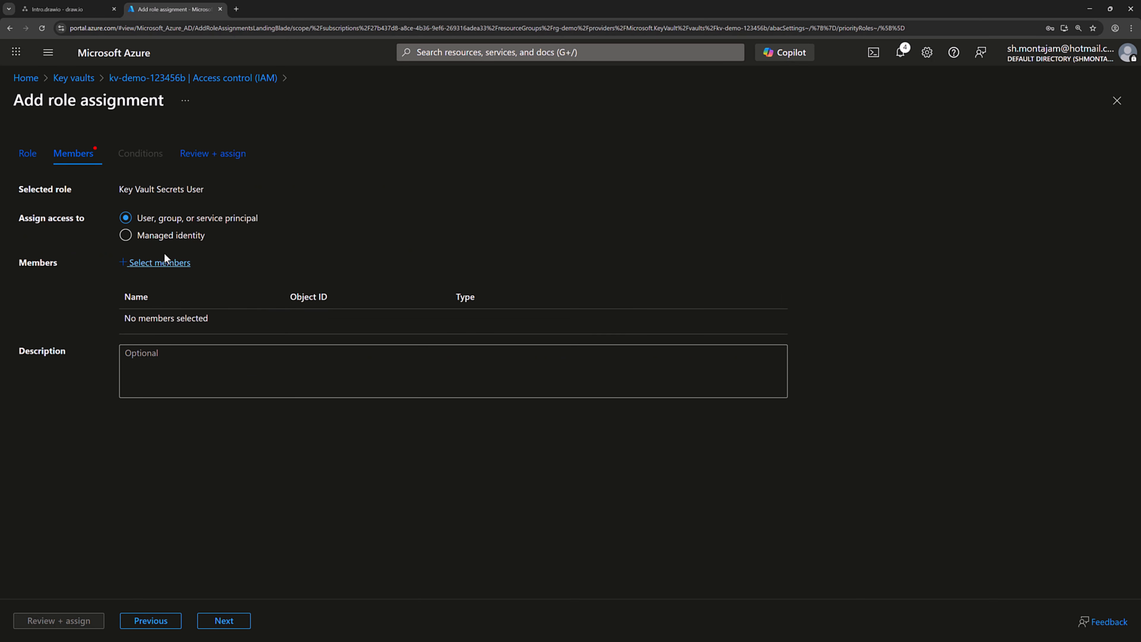
# Select the user-assigned managed identity webapp-uami as the role's member, and review and assign the role
pyautogui.click(170, 244)
pyautogui.click(160, 262)
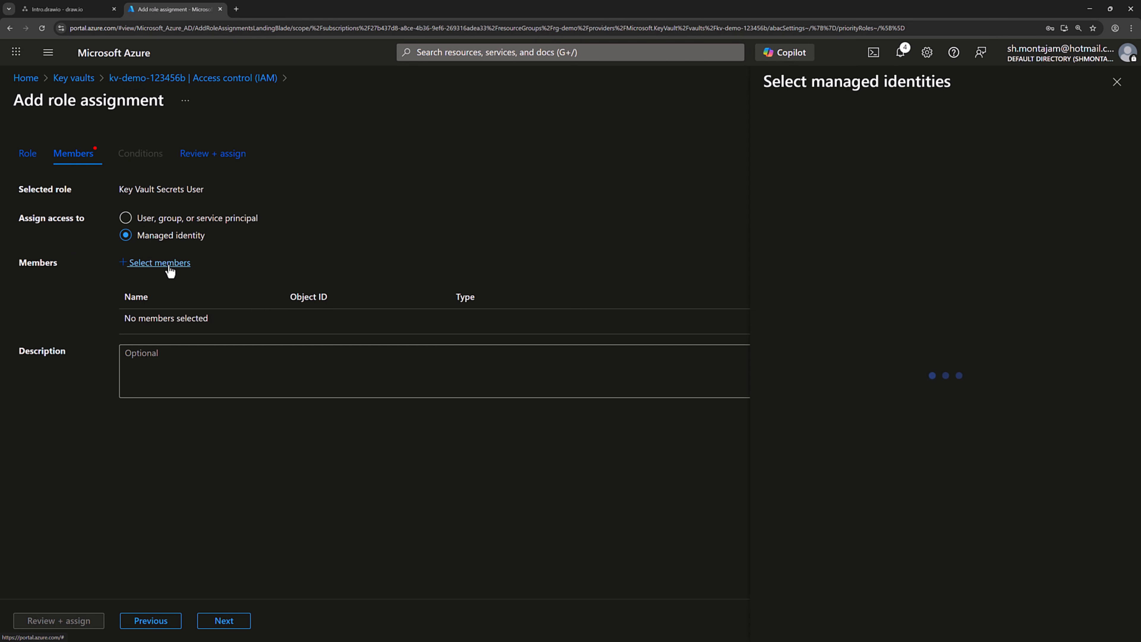
pyautogui.click(811, 217)
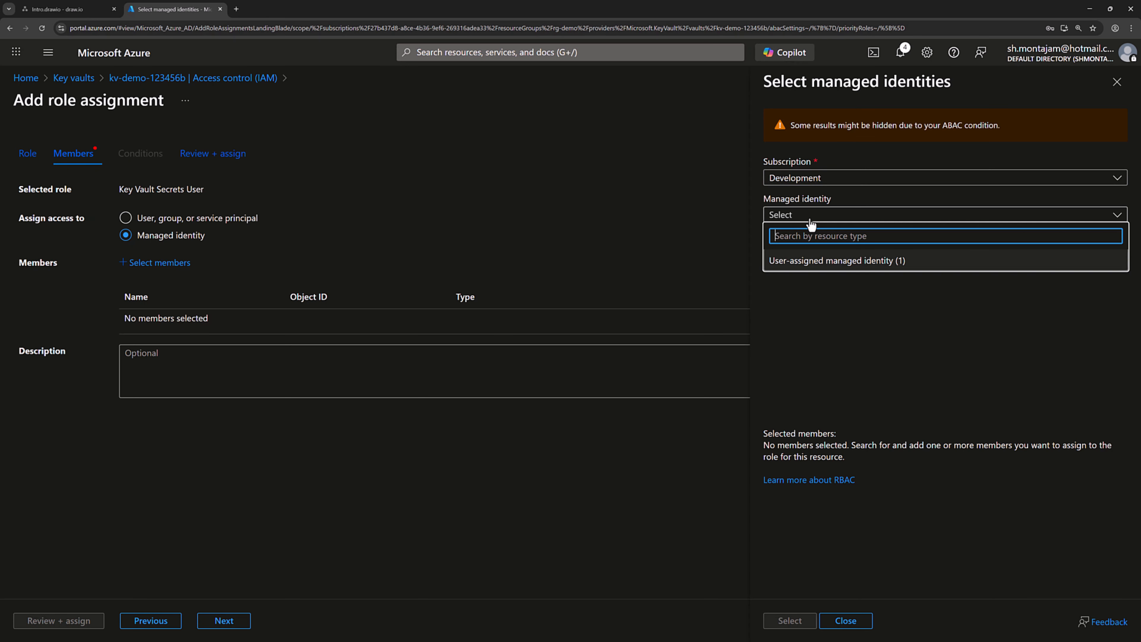
pyautogui.click(804, 260)
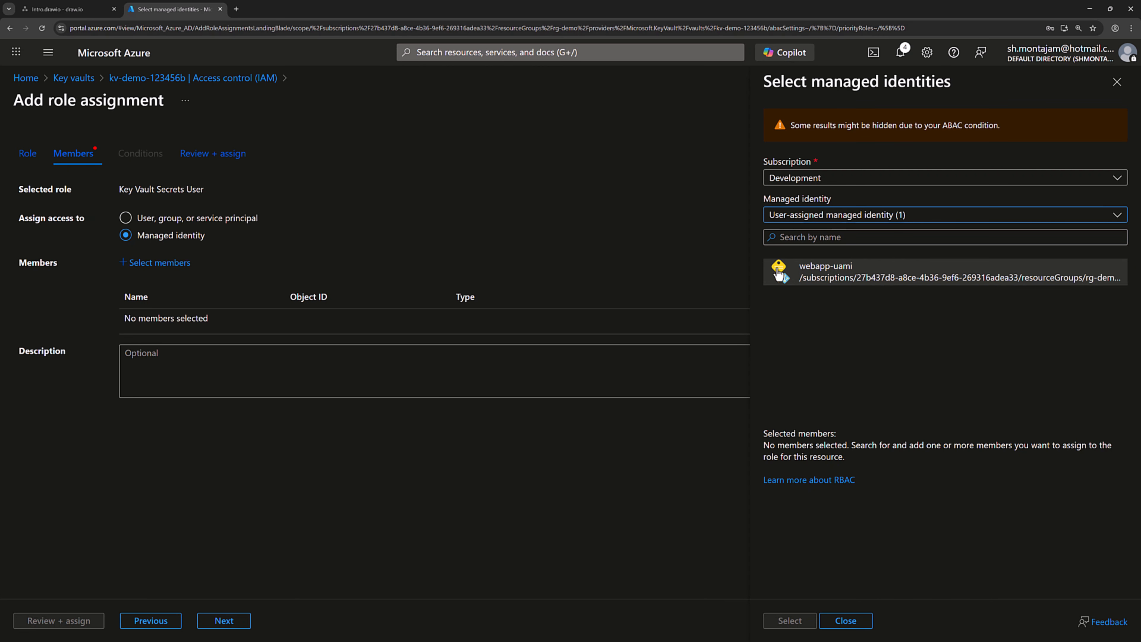
pyautogui.click(832, 273)
pyautogui.click(790, 620)
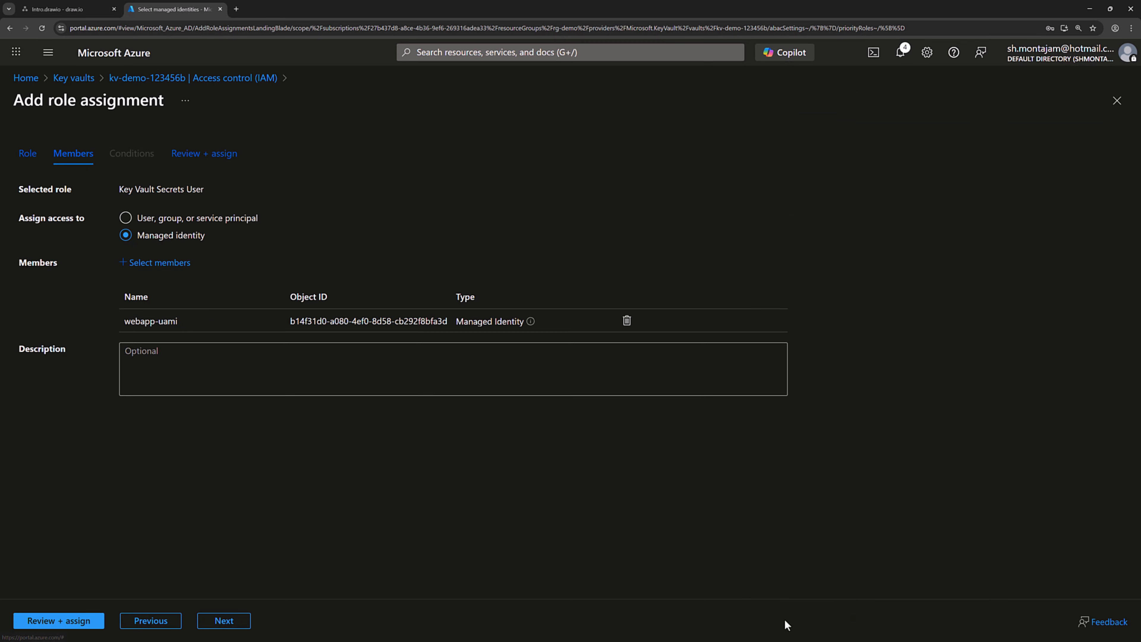
pyautogui.click(53, 622)
pyautogui.click(80, 624)
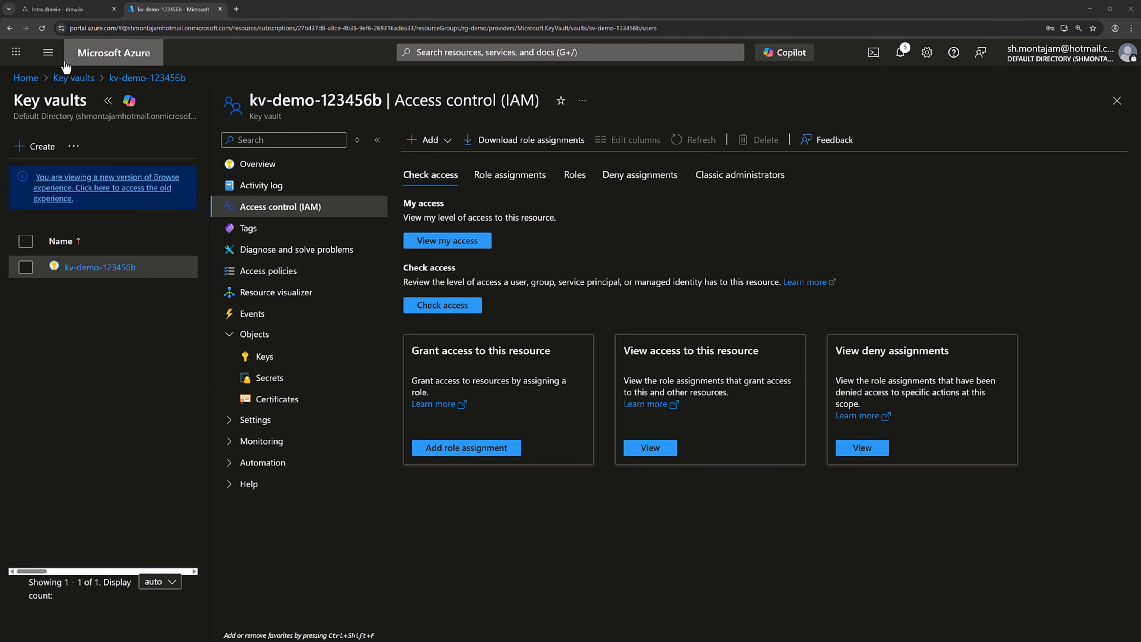
# Return to the webapp123456 function app and restart it
pyautogui.click(48, 53)
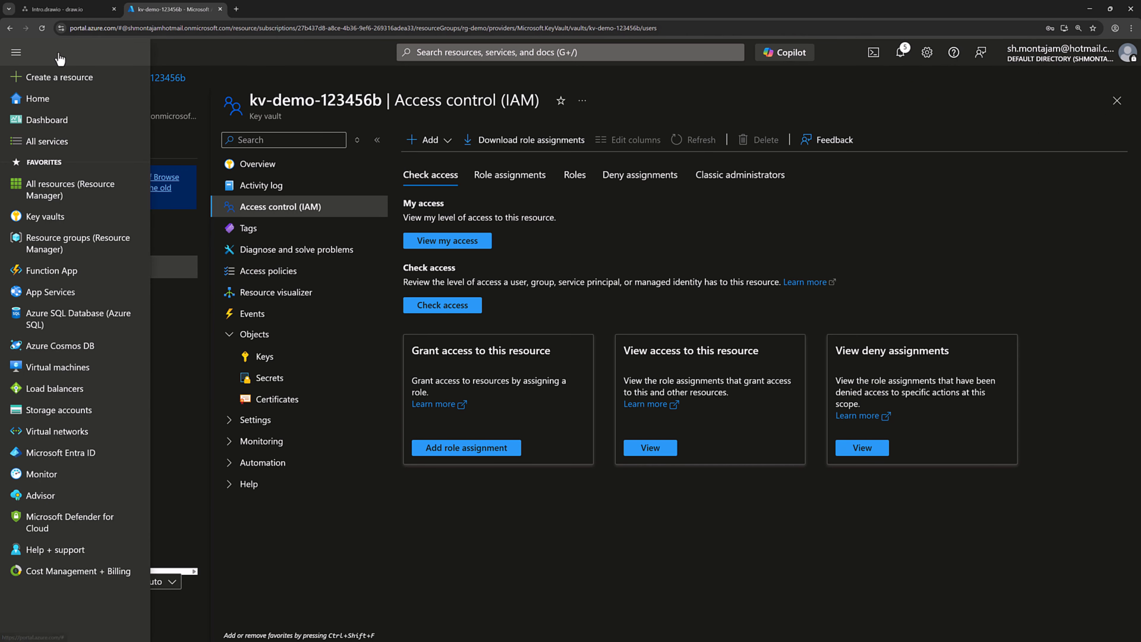
pyautogui.click(68, 271)
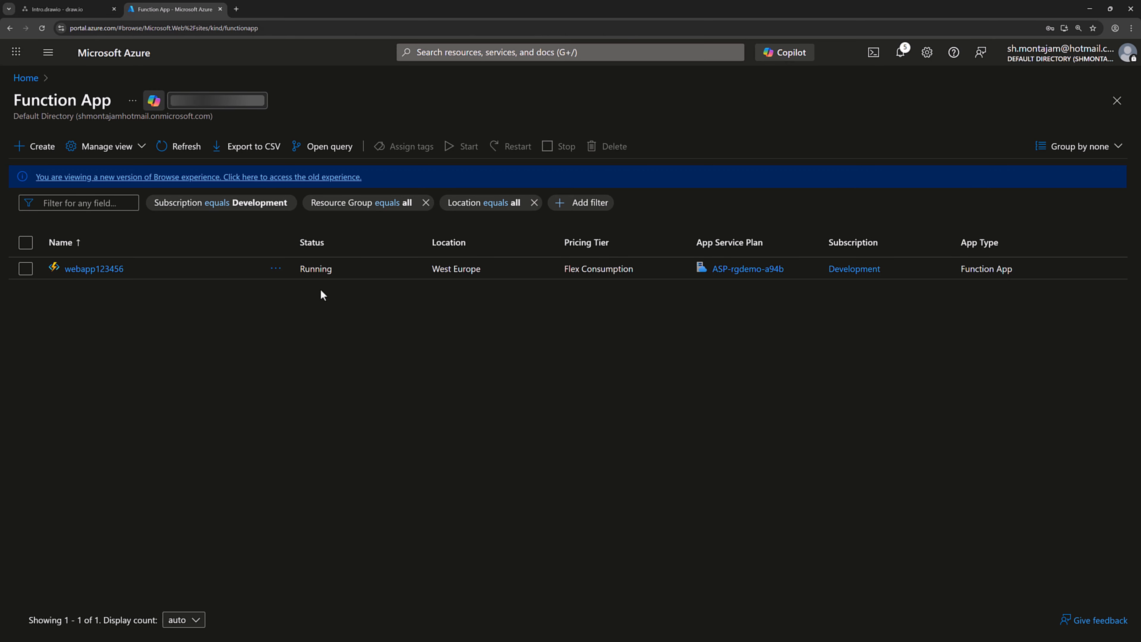
pyautogui.click(111, 278)
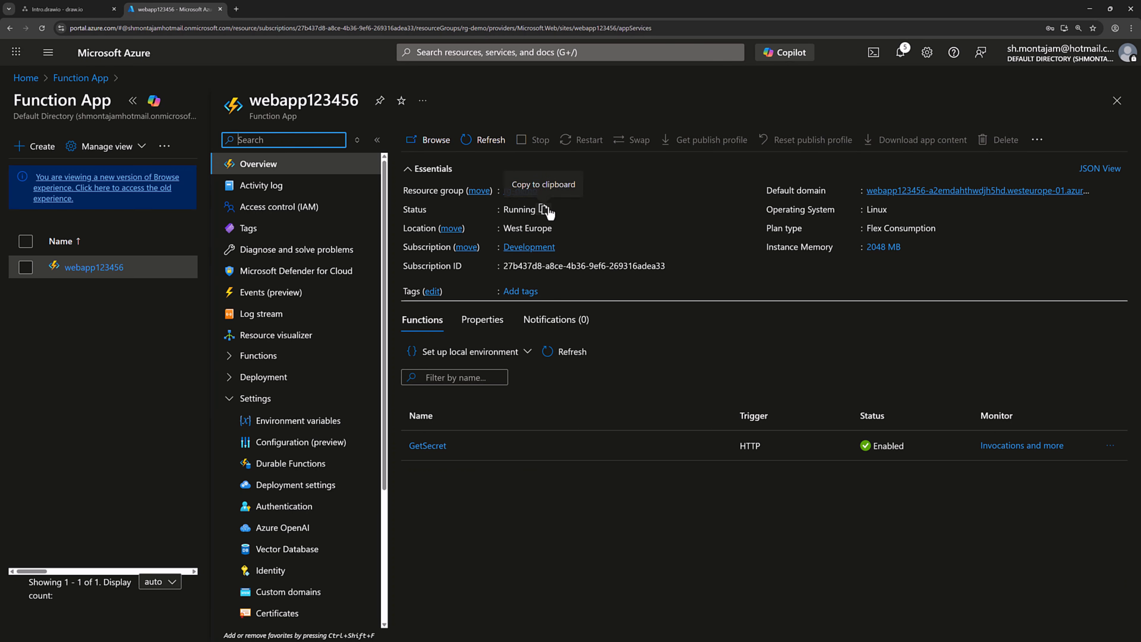
pyautogui.click(585, 140)
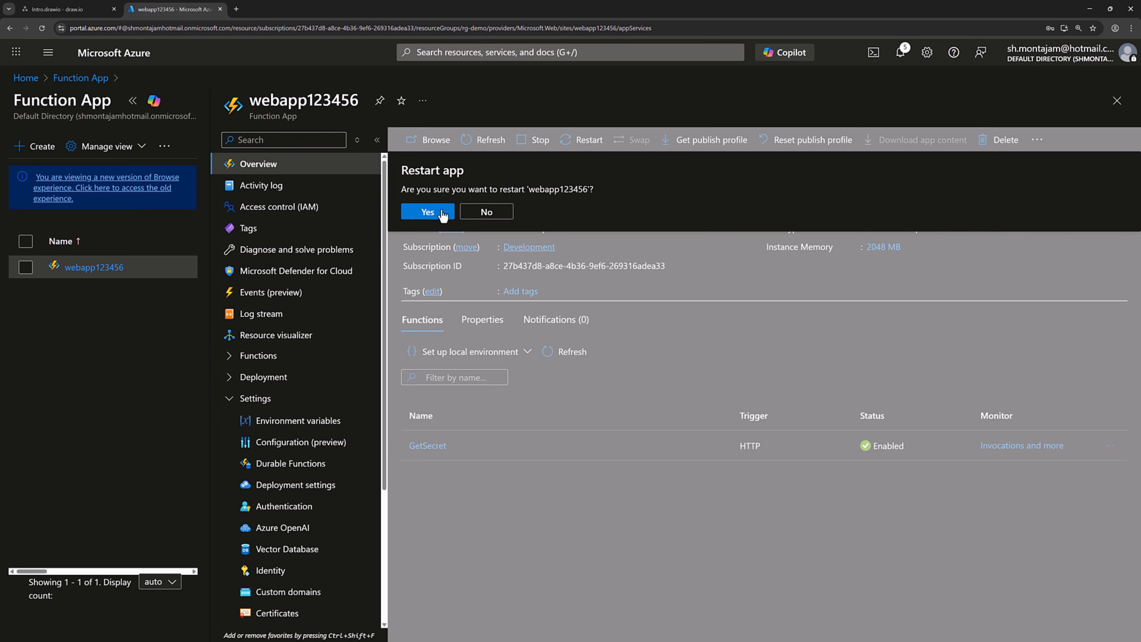
pyautogui.click(427, 212)
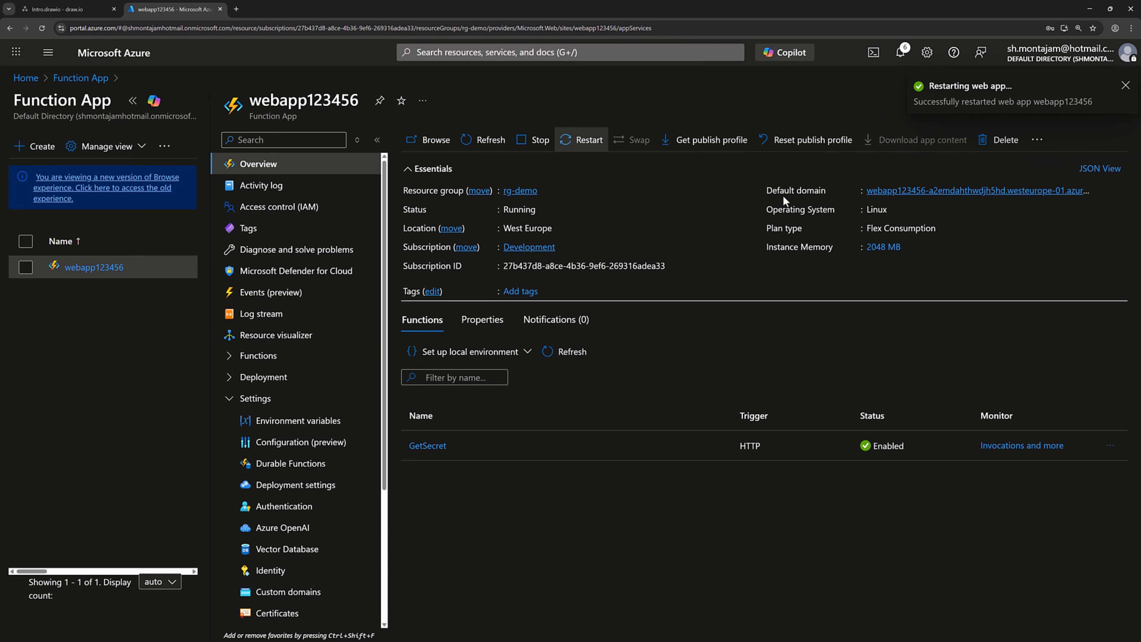
# Start a new application setting named AZURE_CLIENT_ID in the webapp123456 function app's environment variables
pyautogui.click(320, 427)
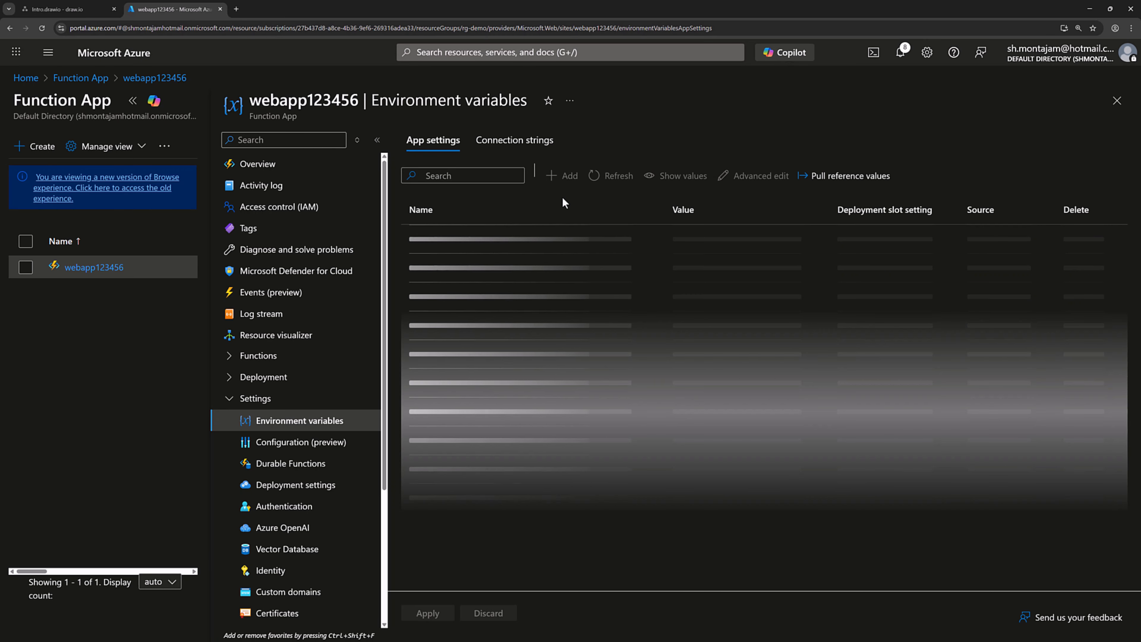
pyautogui.click(565, 177)
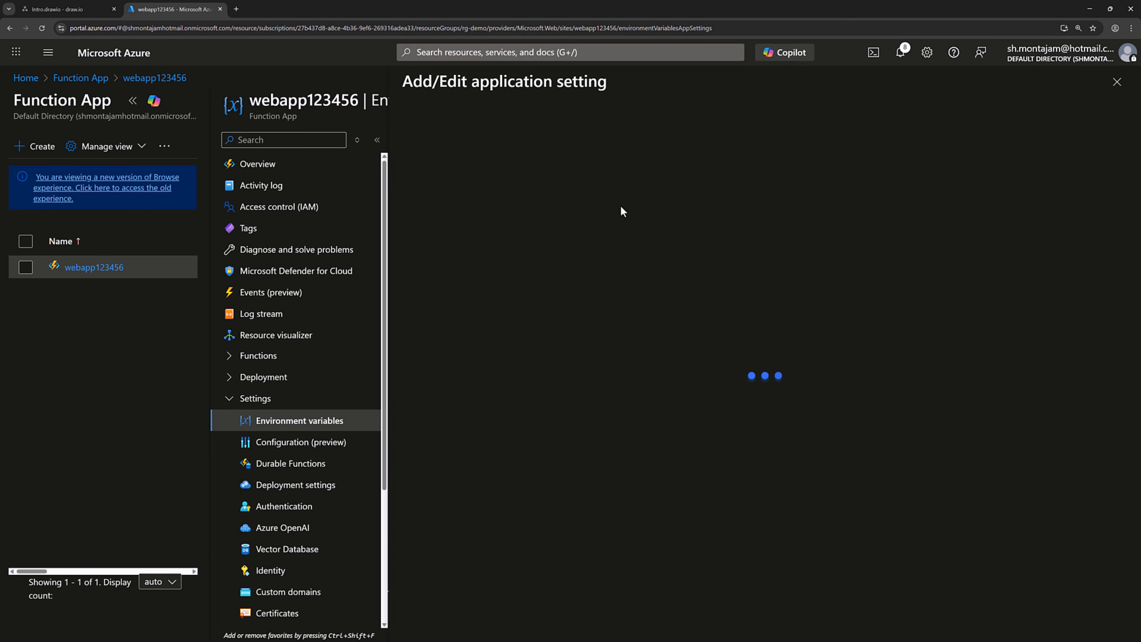
pyautogui.write('AZURE_CLIENT_ID')
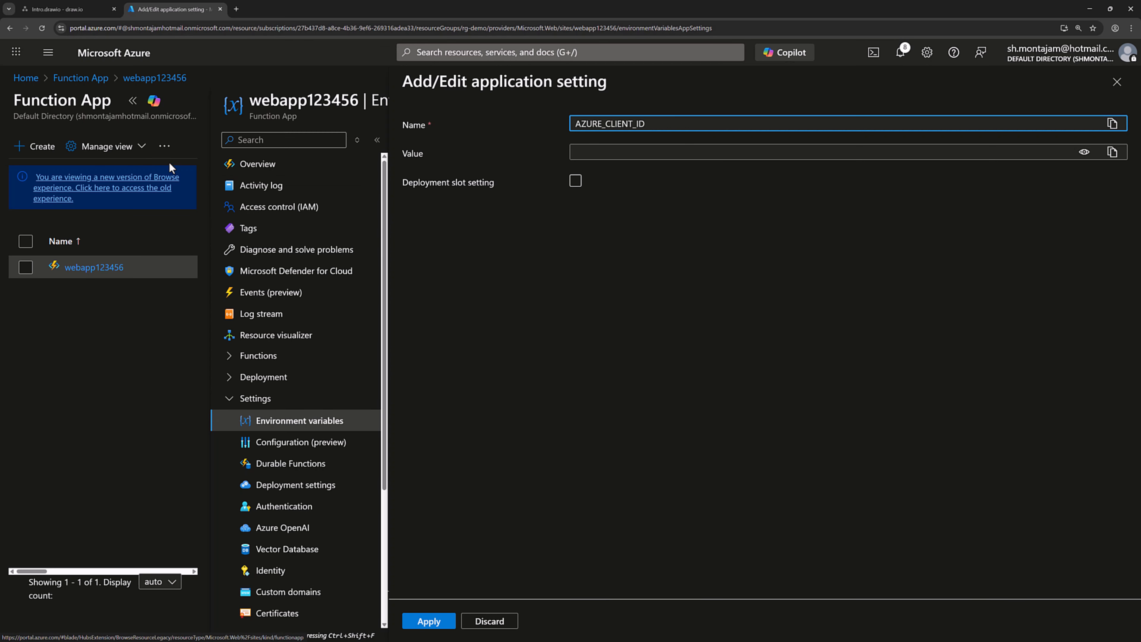
# In a separate browser tab, open the managed identity webapp-uami in the rg-demo resource group and copy its client ID
pyautogui.middleClick(90, 79)
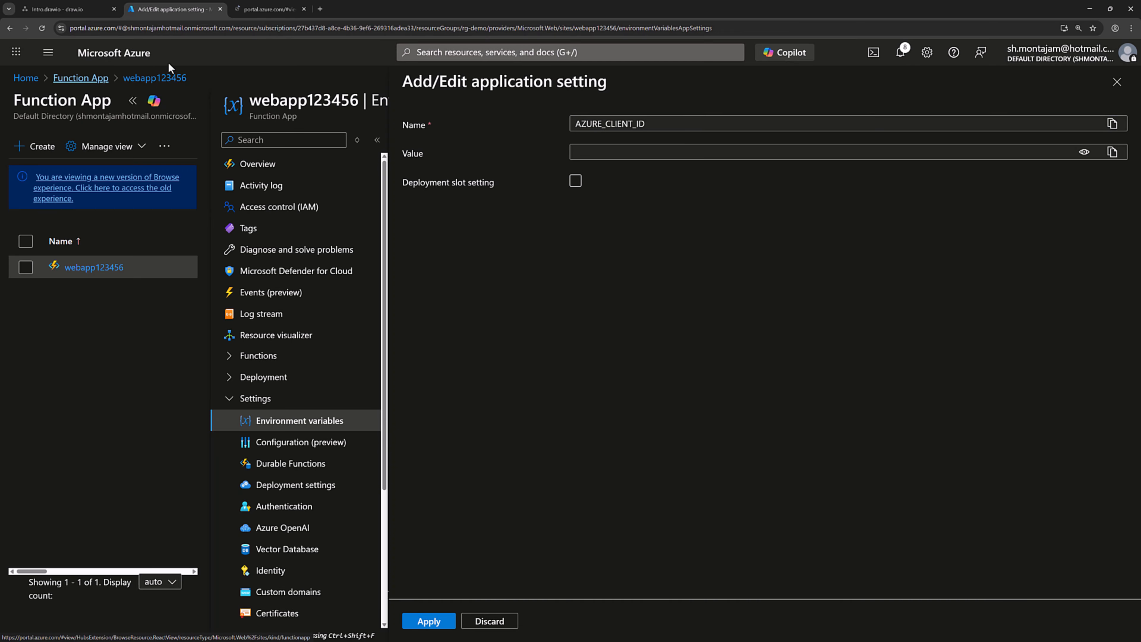
pyautogui.click(283, 10)
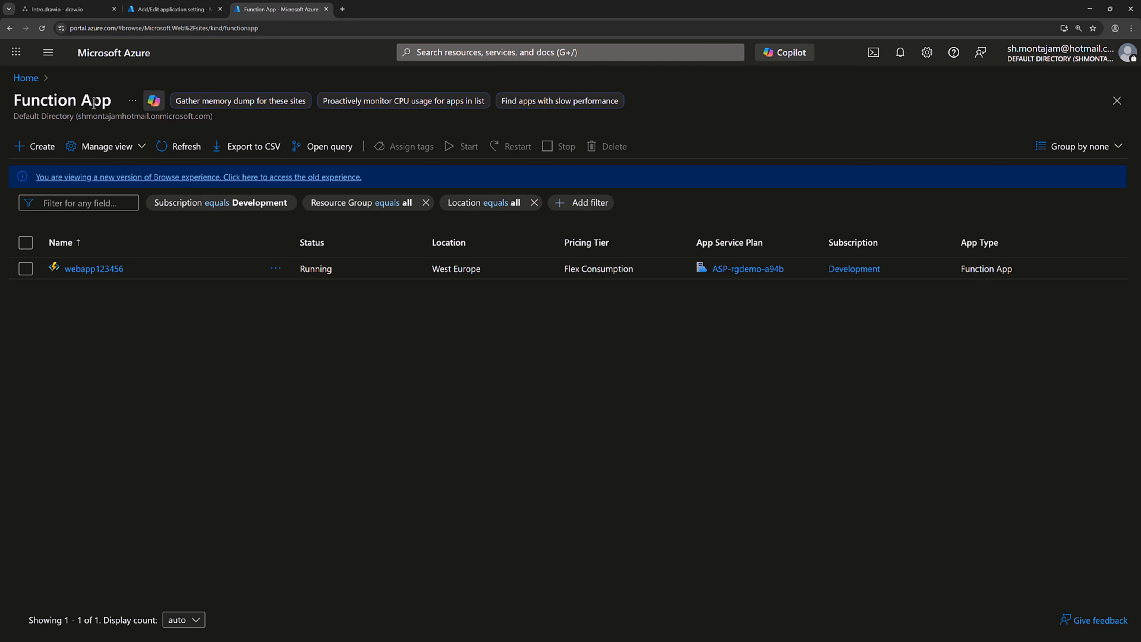
pyautogui.click(57, 56)
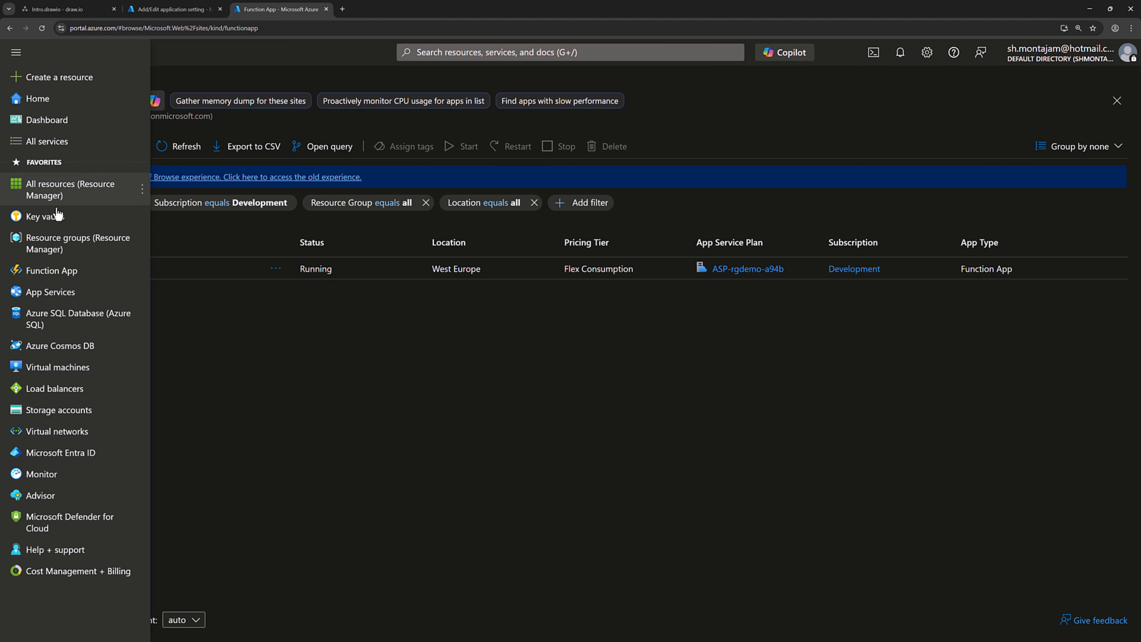
pyautogui.click(53, 248)
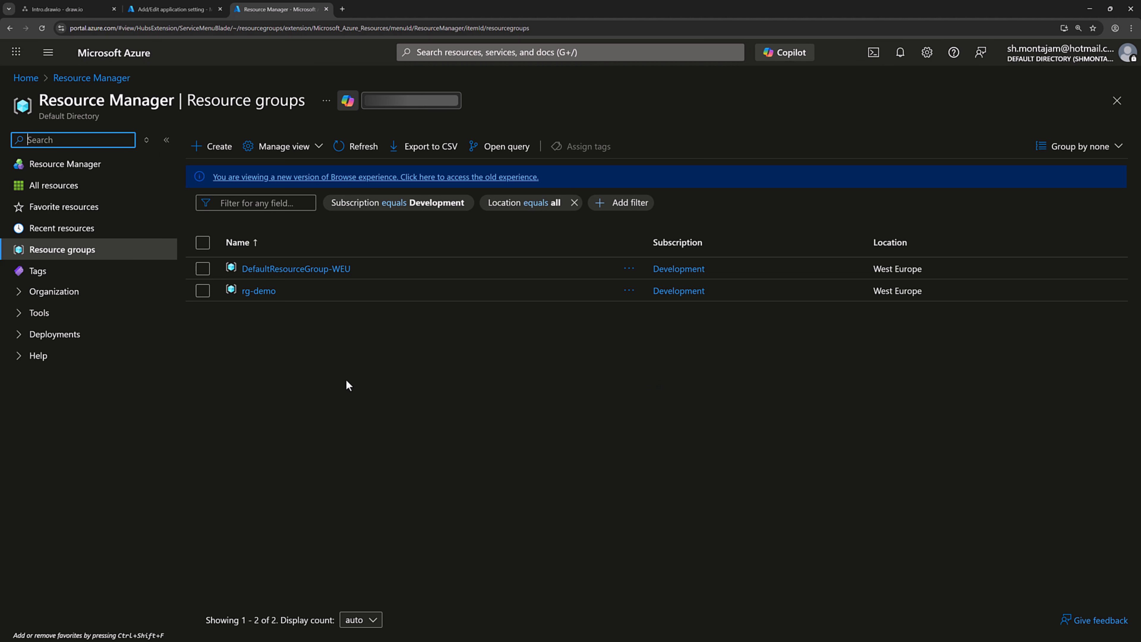
pyautogui.click(259, 292)
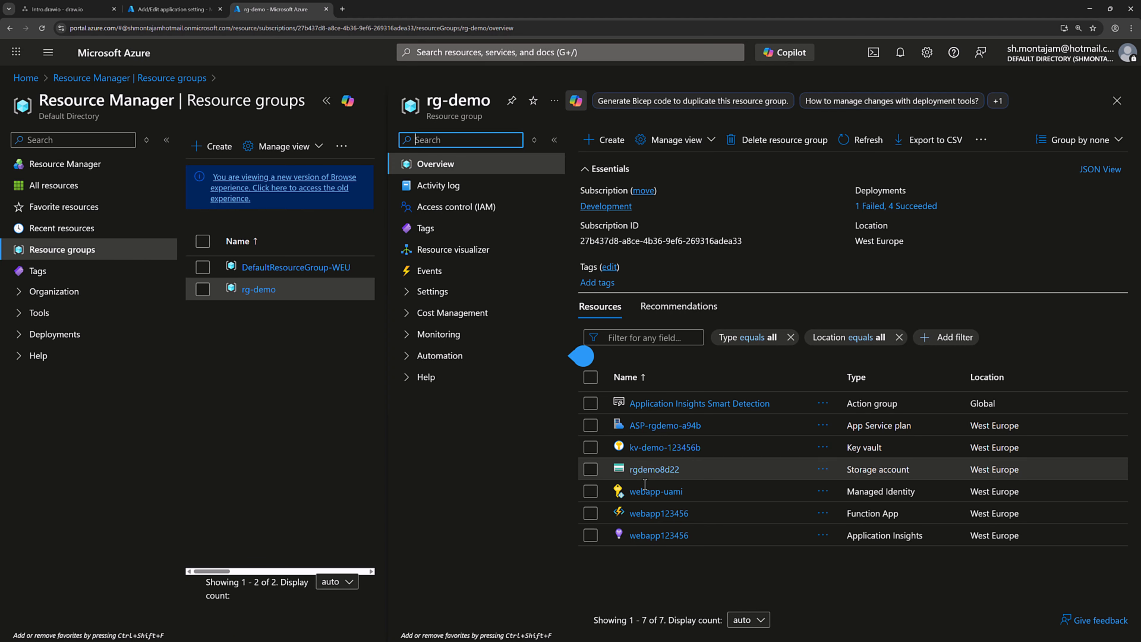
pyautogui.click(650, 492)
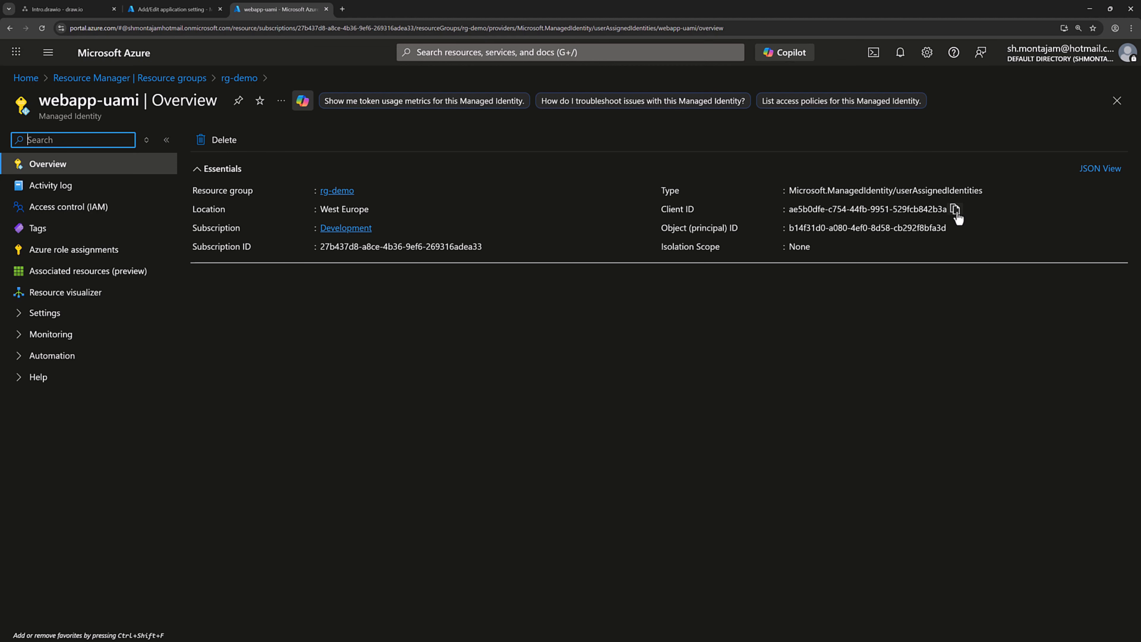
pyautogui.click(956, 211)
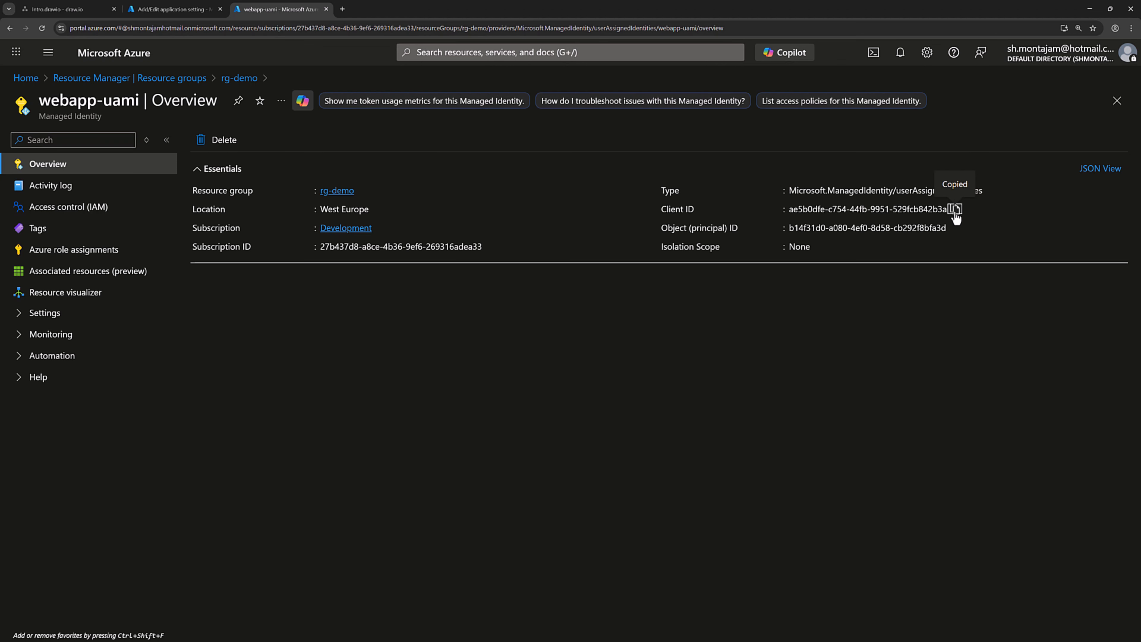
# Paste the copied client ID as the AZURE_CLIENT_ID setting's value, then apply and confirm the function app's settings changes
pyautogui.click(171, 7)
pyautogui.click(698, 151)
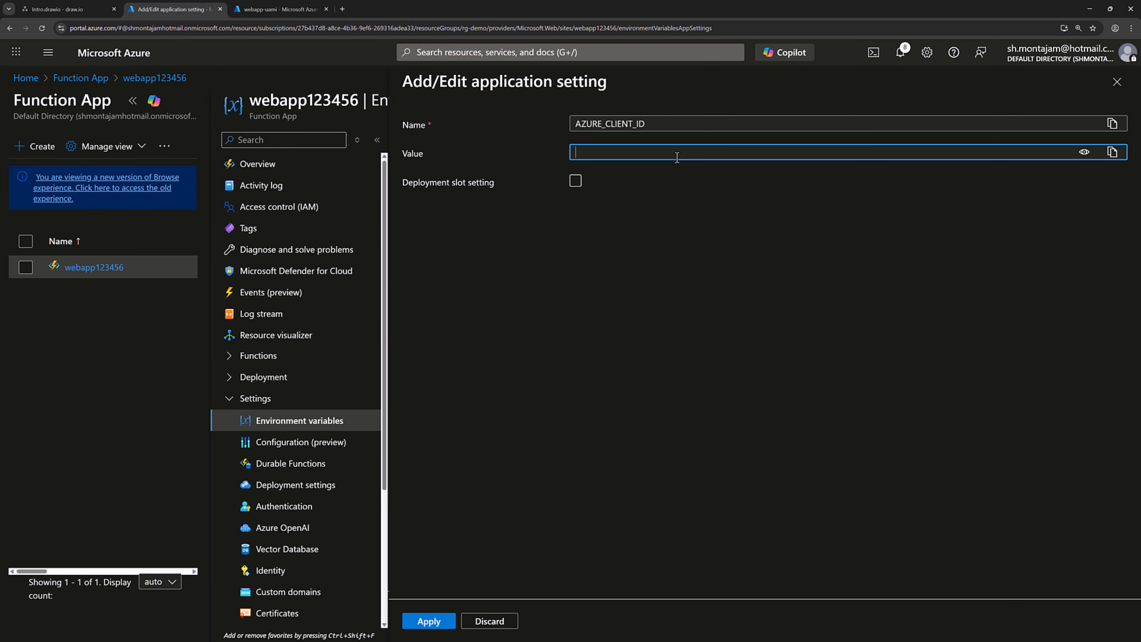
pyautogui.hotkey('ctrl', 'v')
pyautogui.click(427, 621)
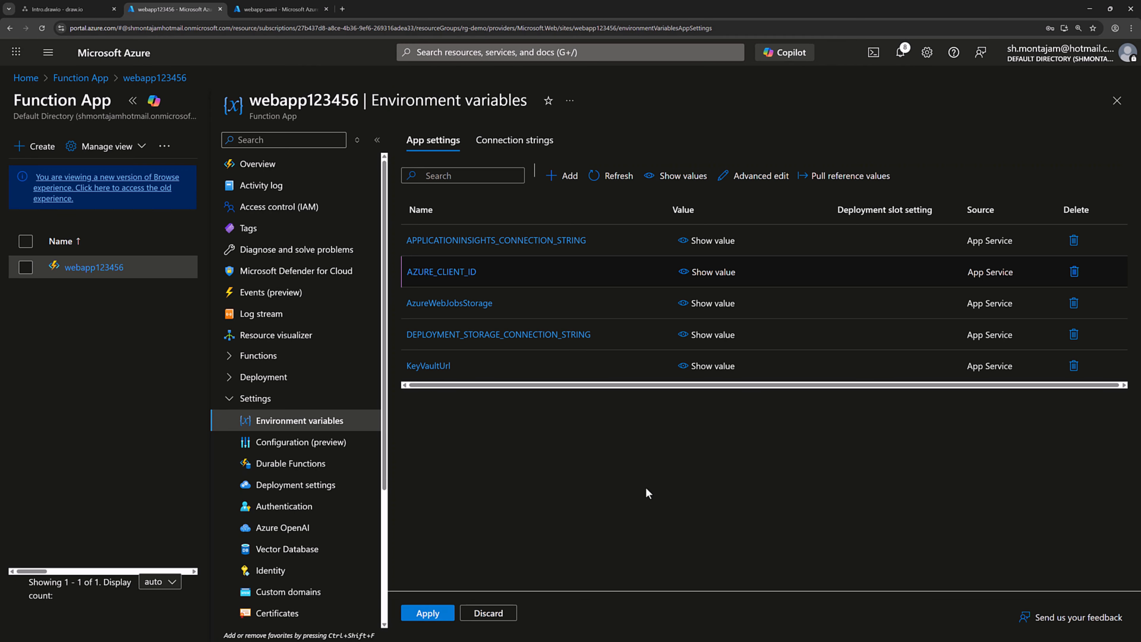
pyautogui.click(429, 616)
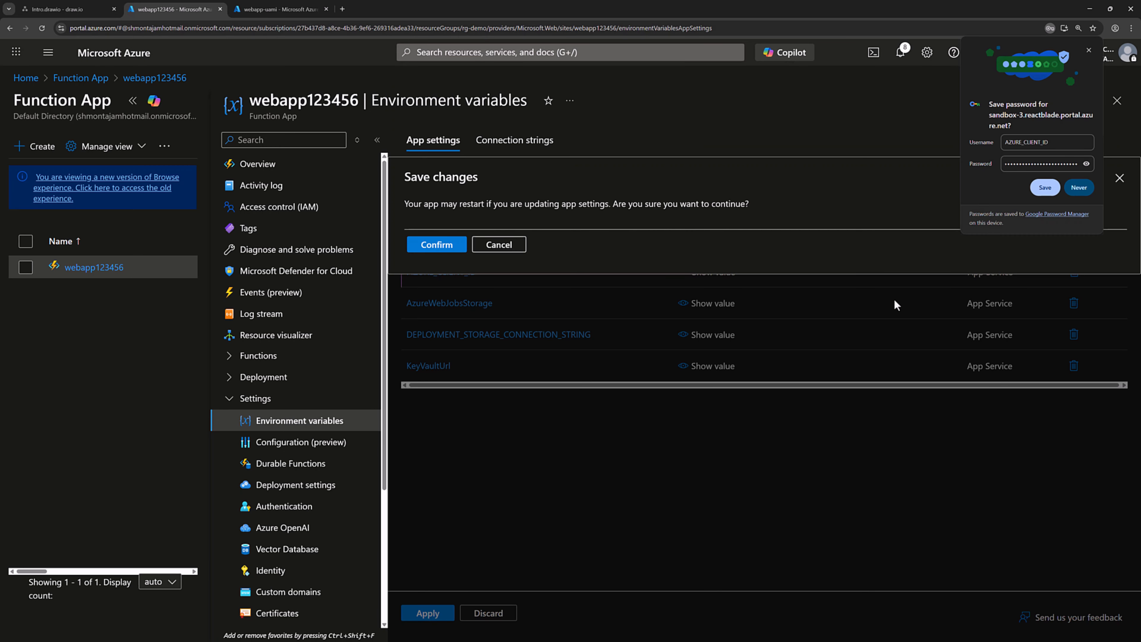
pyautogui.click(1089, 50)
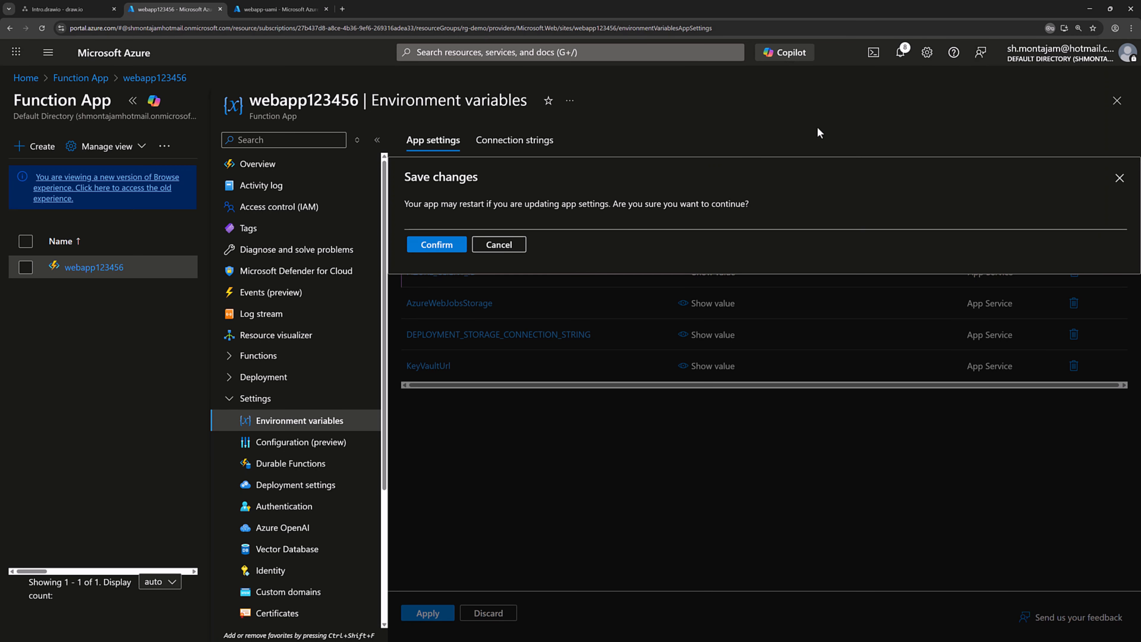
pyautogui.click(458, 246)
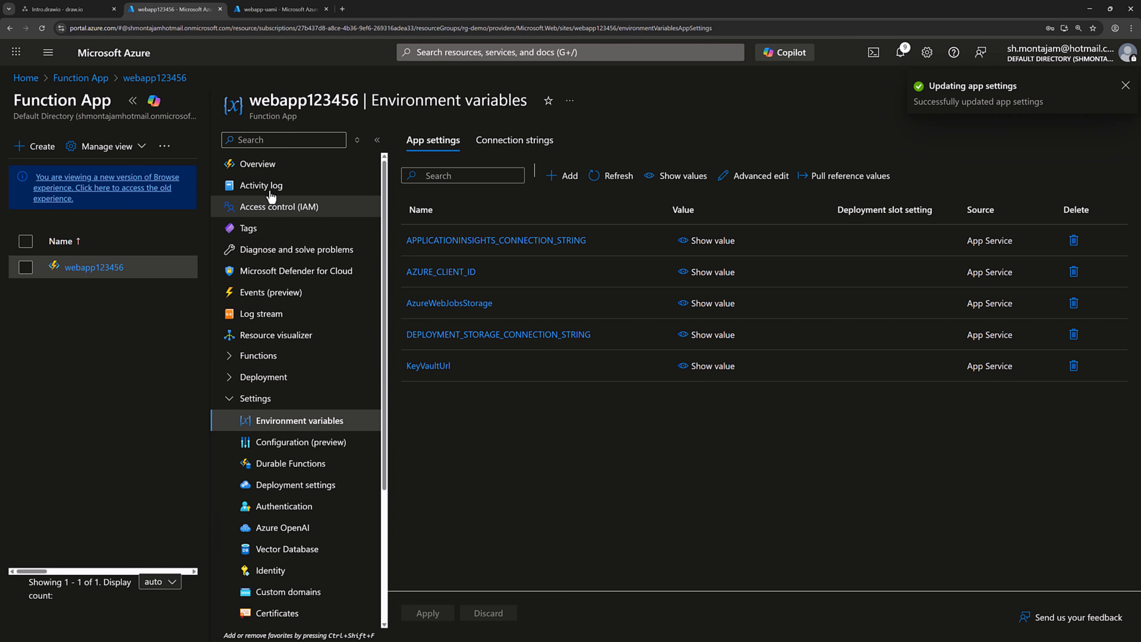
# Return to the function app's overview, then switch to Postman and resend the Get Secret request
pyautogui.click(270, 173)
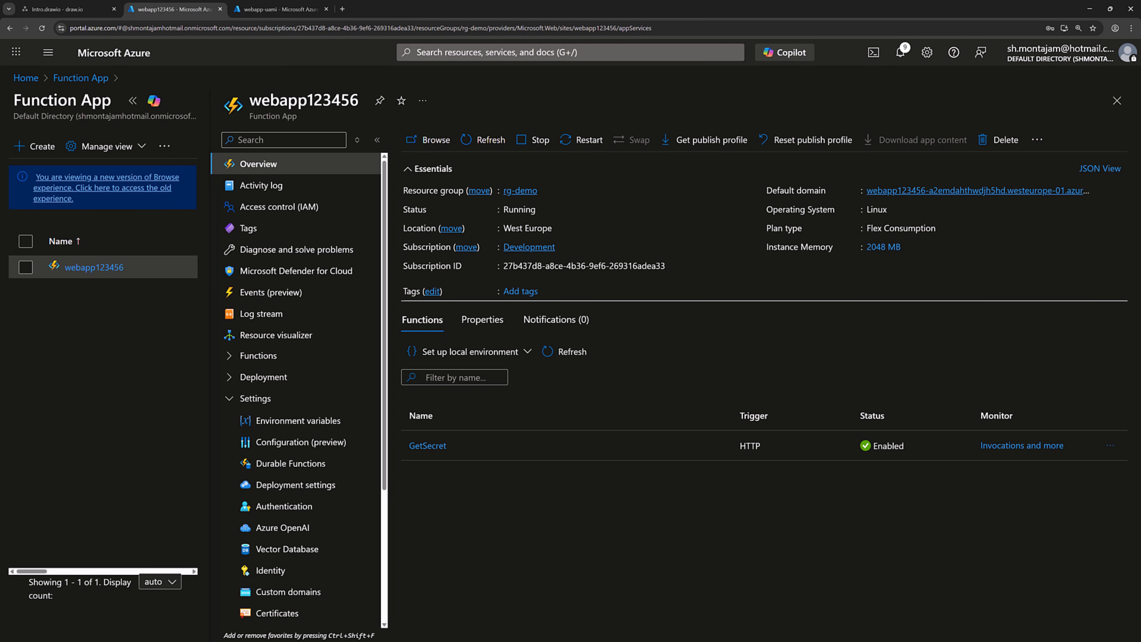
pyautogui.hotkey('alt', 'Tab')
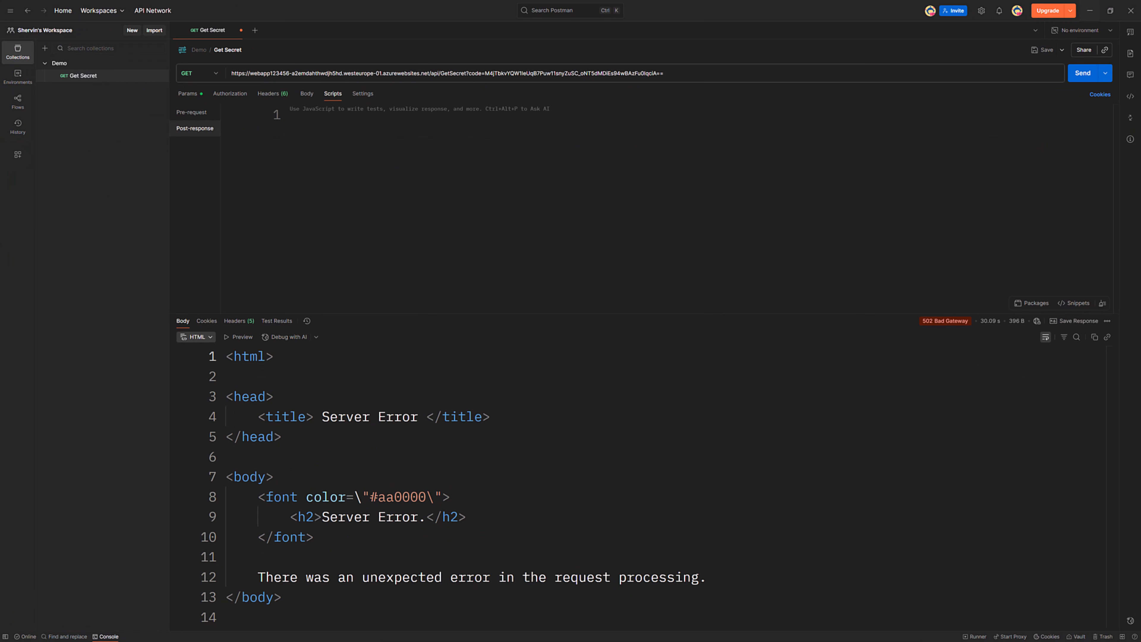
pyautogui.click(1082, 74)
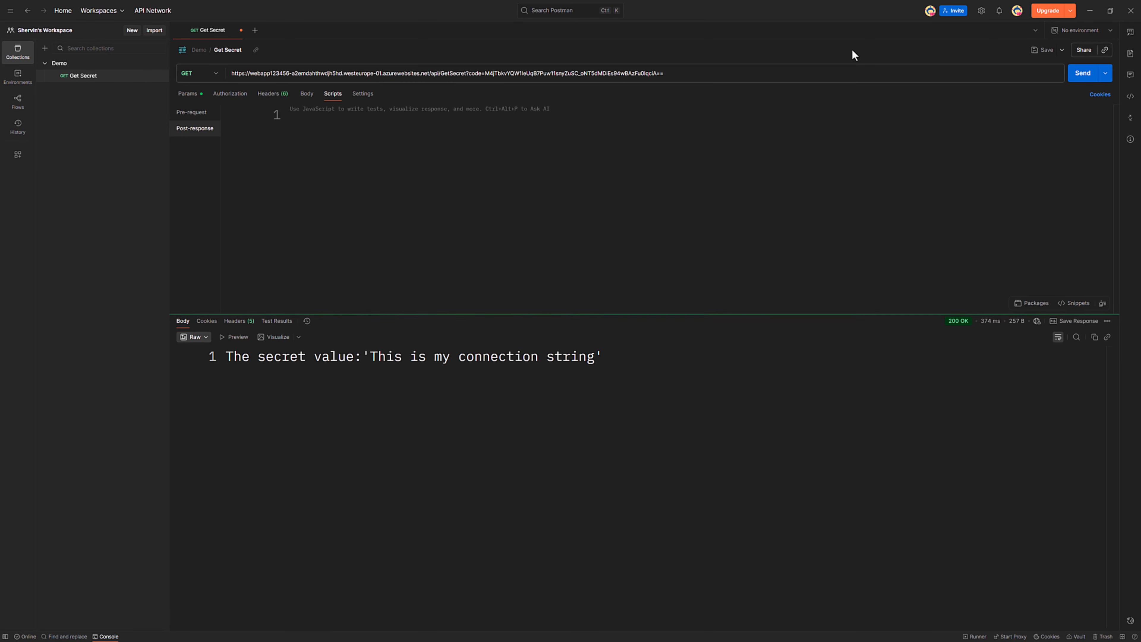